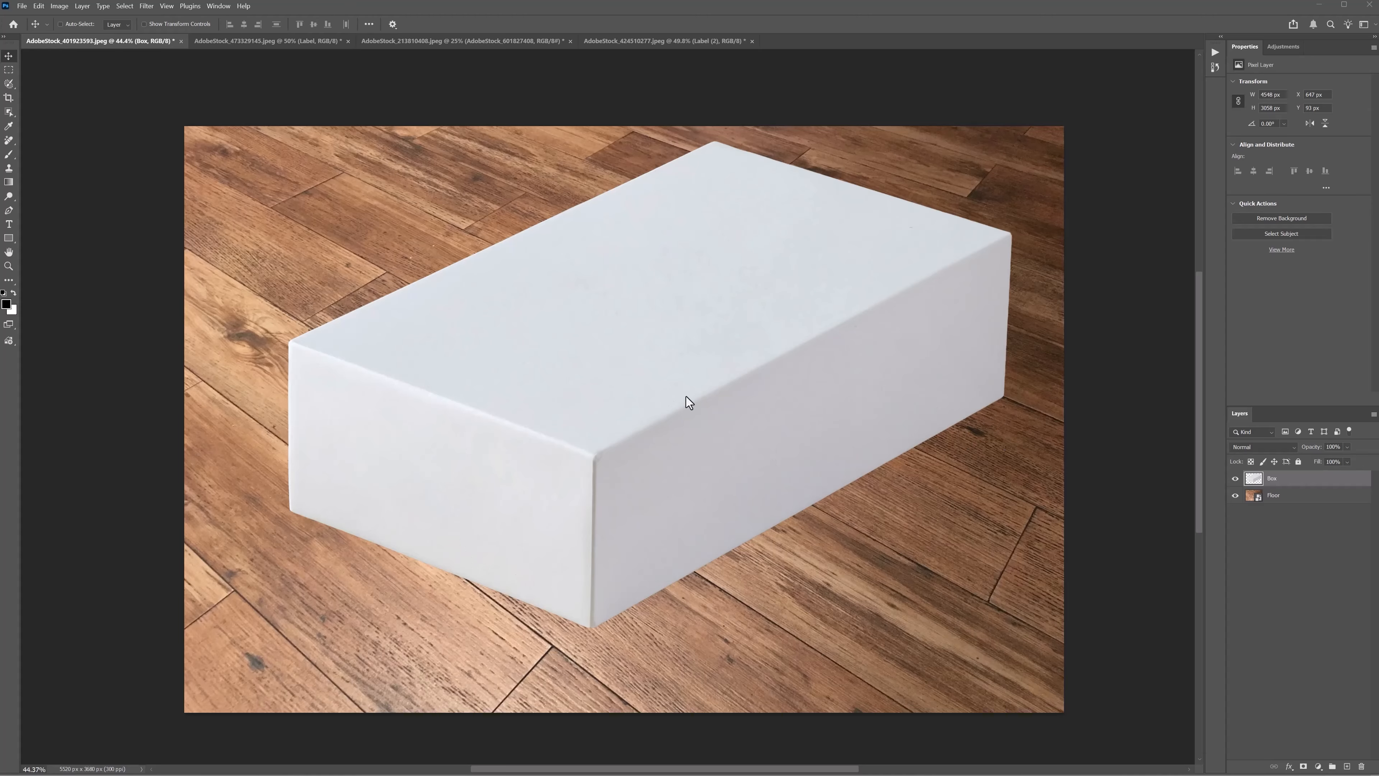
Step: Reposition the box on the wooden floor at about X 700 px, Y 168 px, keeping the Box layer selected
{"action": "left_click_drag", "start_coordinate": [702, 382], "coordinate": [563, 416]}
{"action": "key", "text": "ctrl+z"}
{"action": "left_click", "coordinate": [305, 288], "text": "ctrl"}
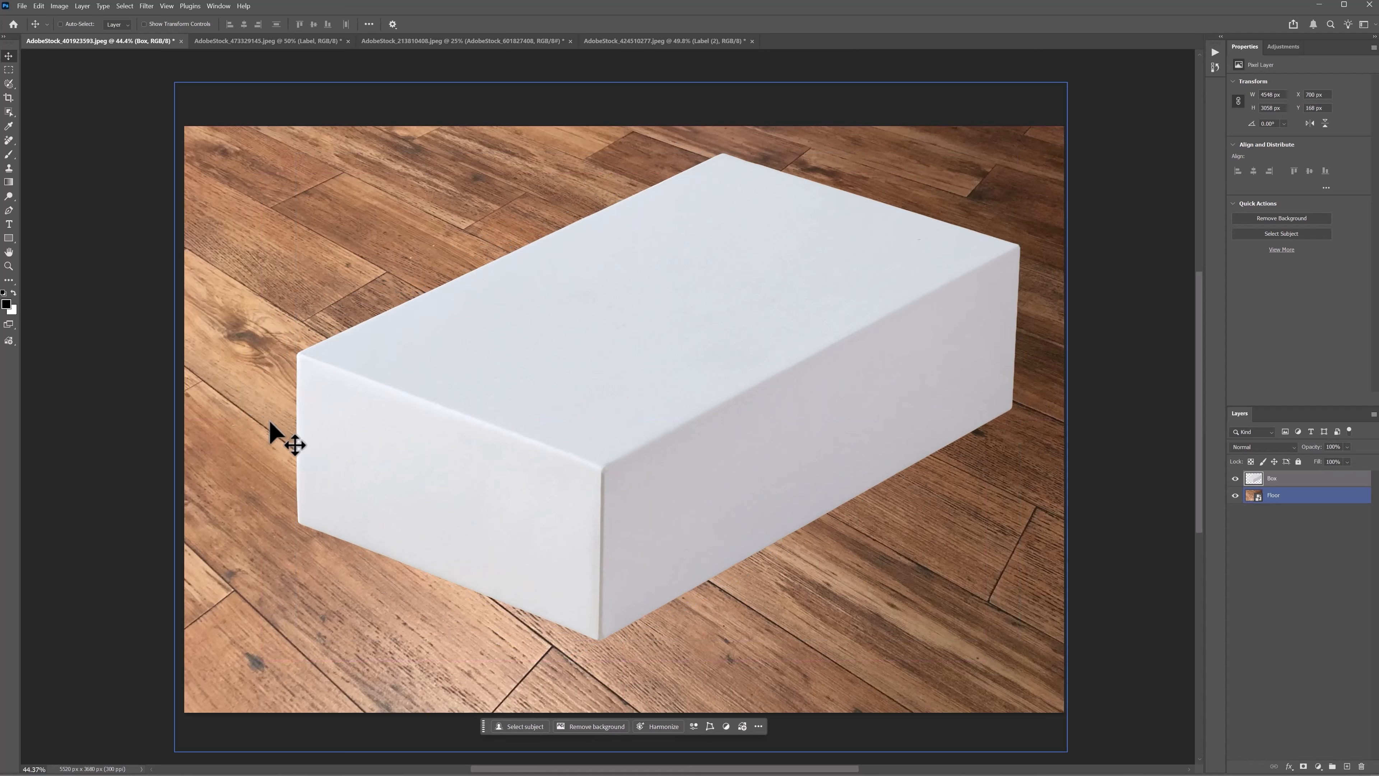
{"action": "left_click", "coordinate": [373, 466], "text": "ctrl"}
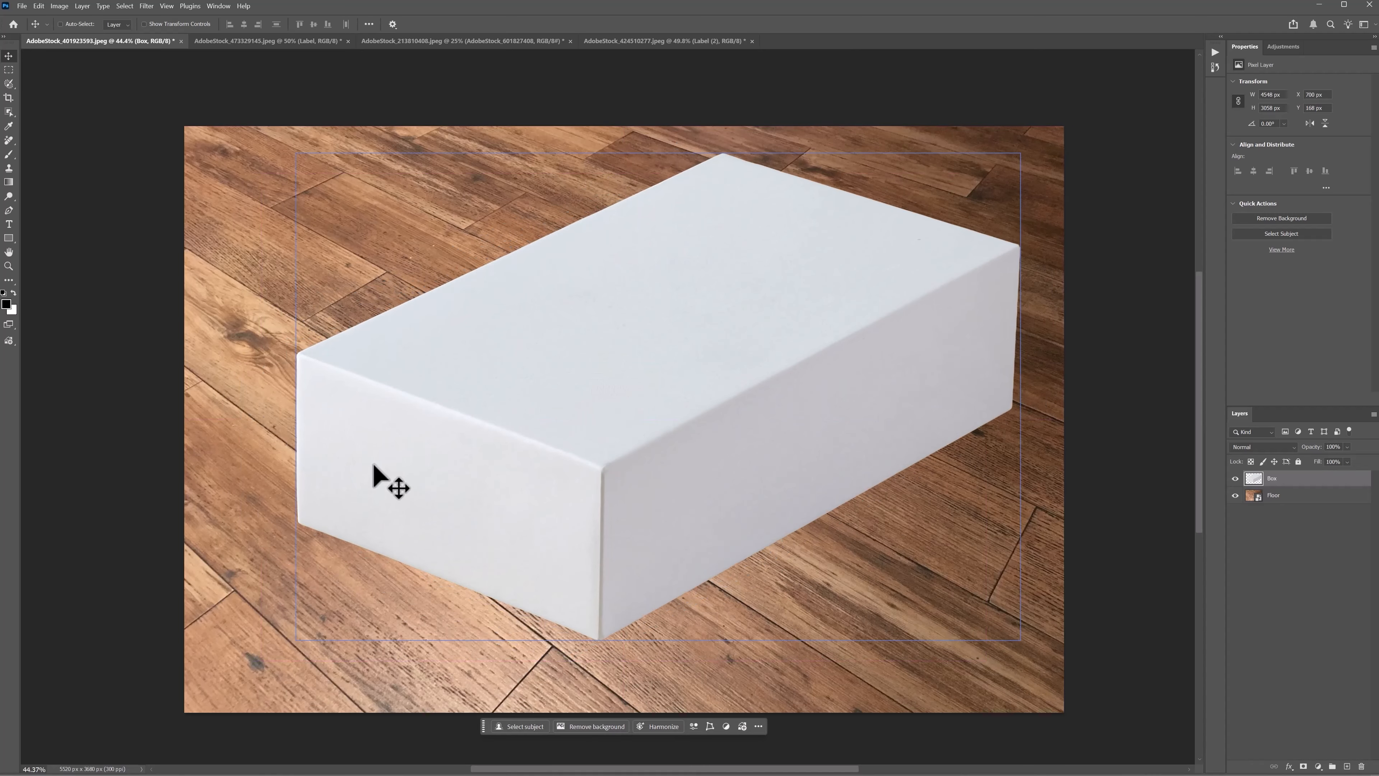
{"action": "left_click", "coordinate": [999, 342], "text": "ctrl"}
{"action": "left_click", "coordinate": [599, 382], "text": "ctrl"}
Step: Start a Perspective Warp on the Box layer and fit a quad to the four corners of the box's short front face
{"action": "left_click", "coordinate": [38, 7]}
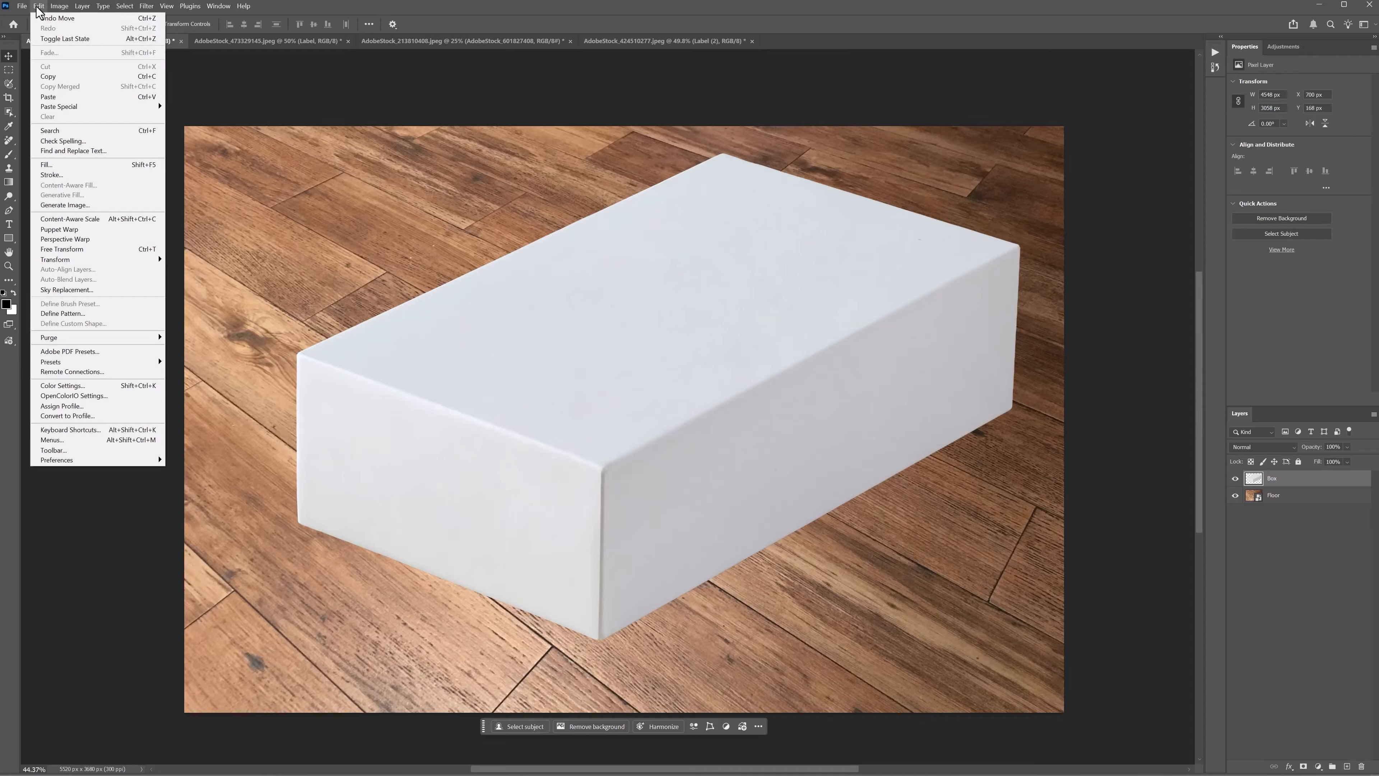
{"action": "left_click", "coordinate": [102, 239]}
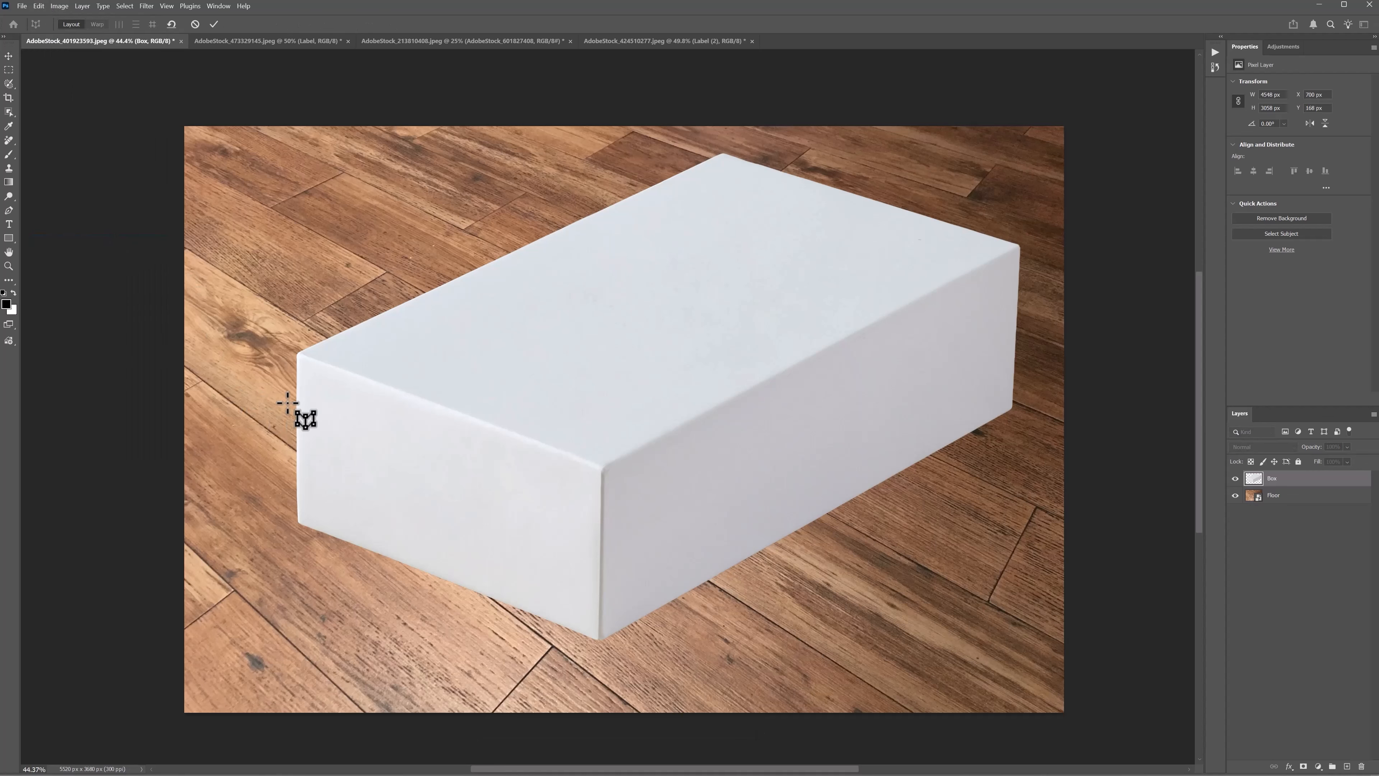
{"action": "left_click_drag", "start_coordinate": [297, 352], "coordinate": [613, 602]}
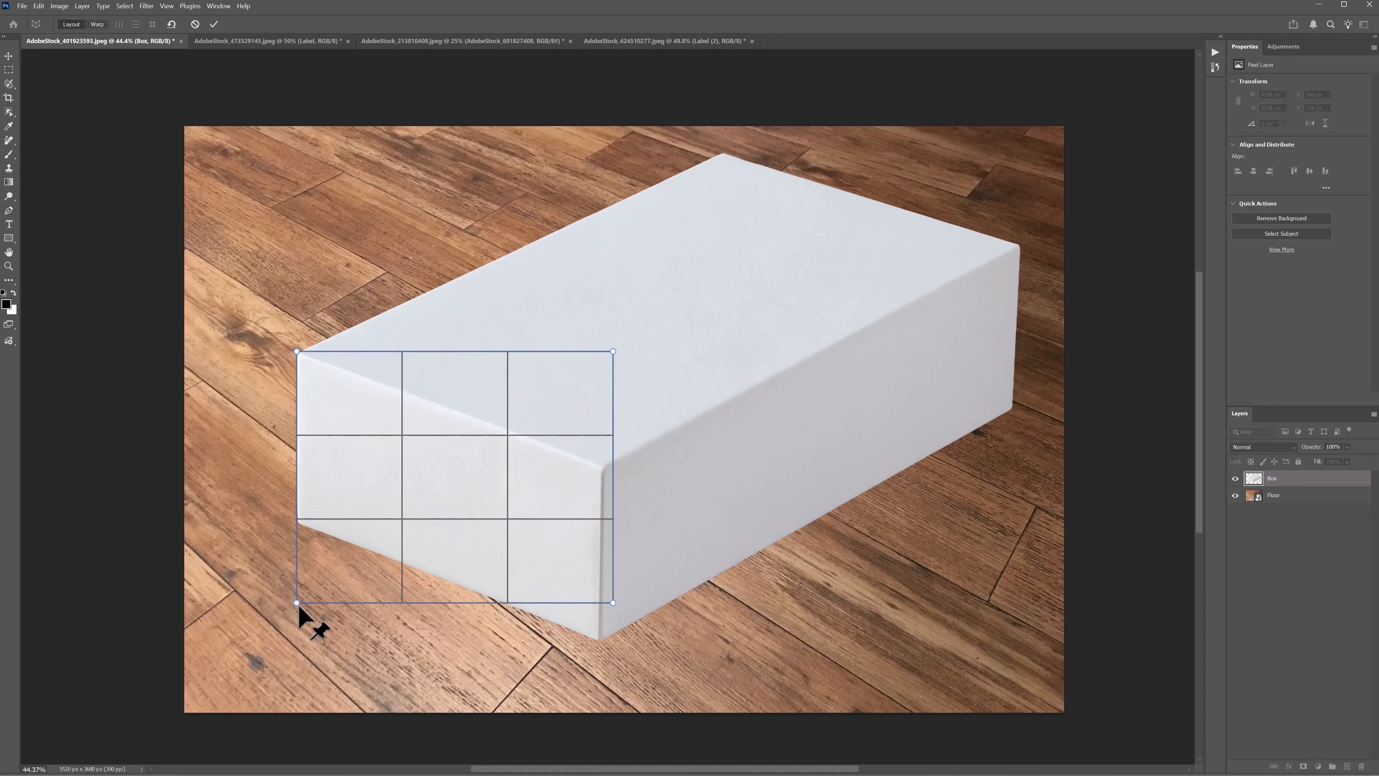
{"action": "left_click_drag", "start_coordinate": [297, 603], "coordinate": [298, 524]}
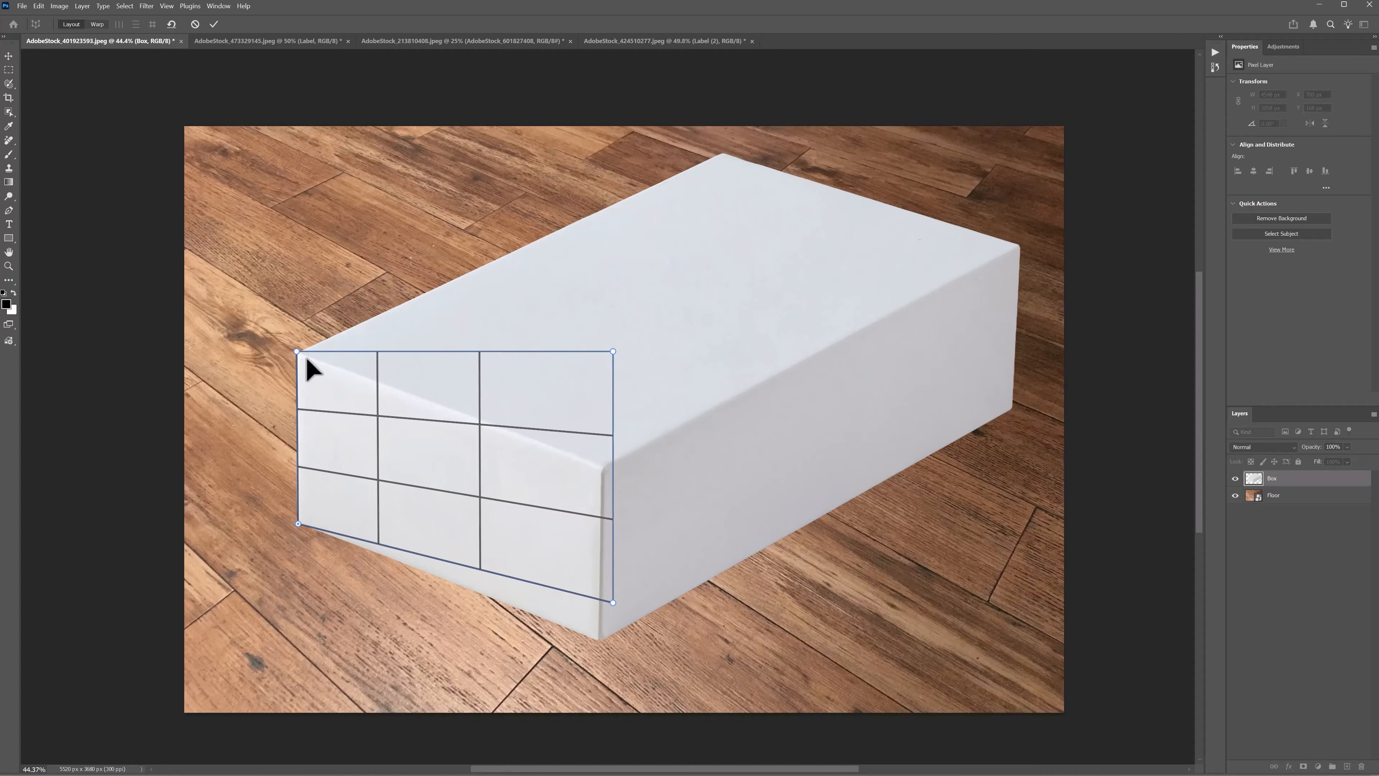
{"action": "left_click_drag", "start_coordinate": [613, 351], "coordinate": [601, 468]}
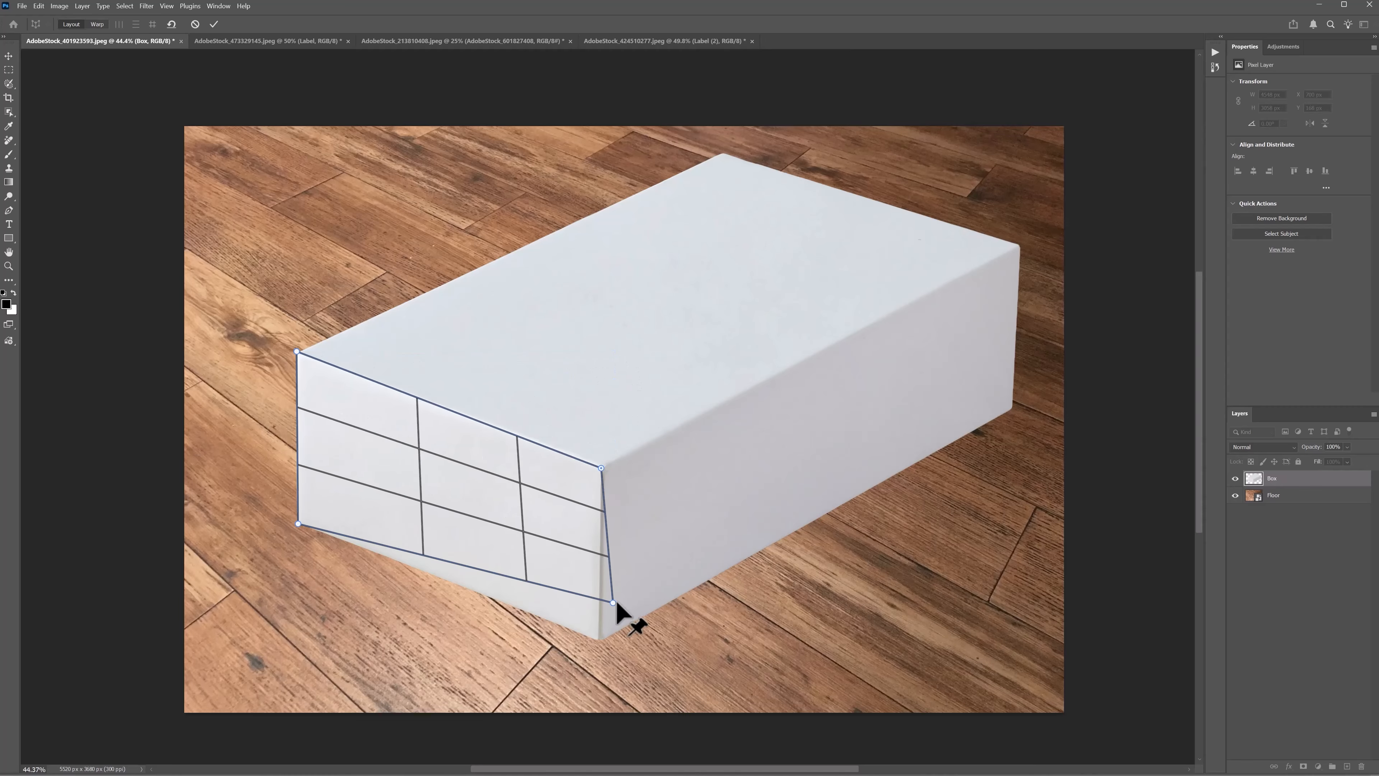
{"action": "left_click_drag", "start_coordinate": [613, 604], "coordinate": [600, 642]}
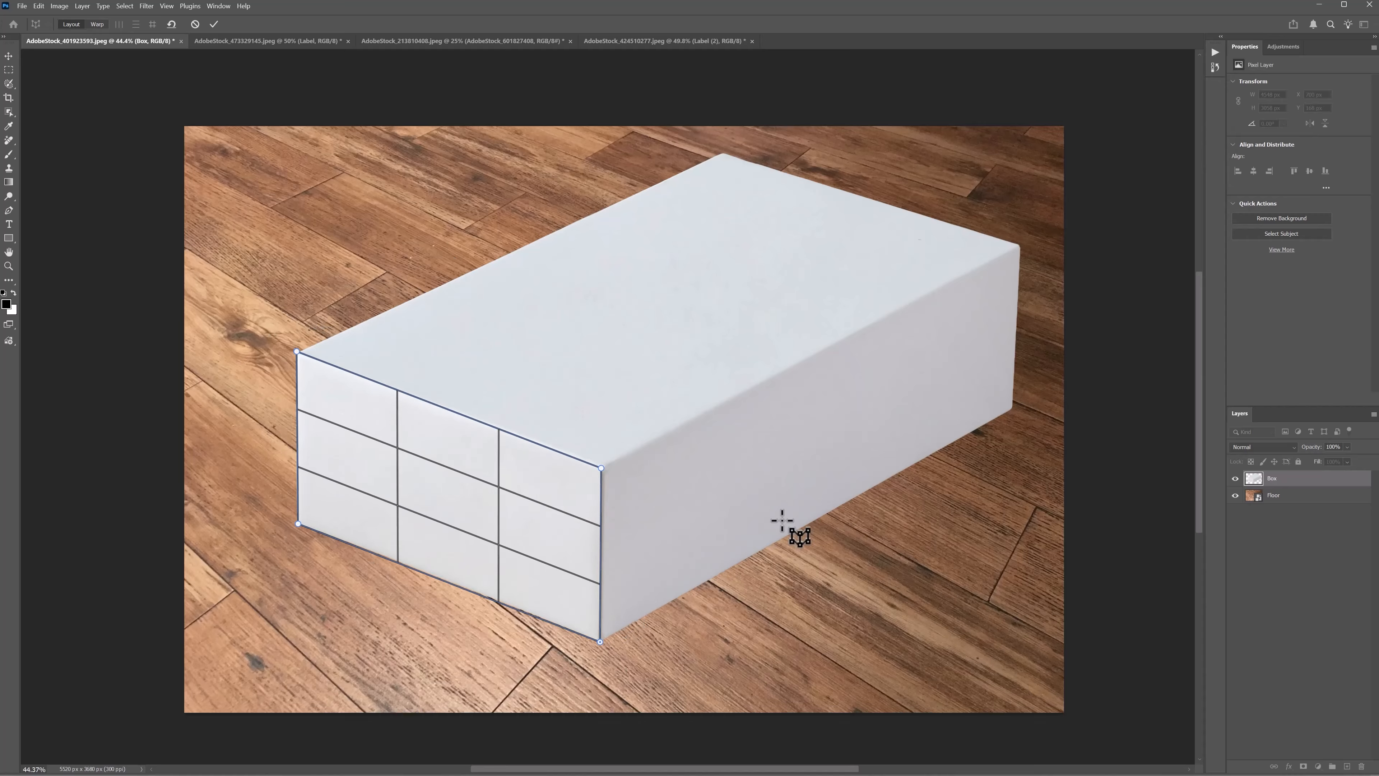
Step: Add a second quad, joined to the first, and fit it to the corners of the box's top face
{"action": "left_click_drag", "start_coordinate": [435, 214], "coordinate": [904, 360]}
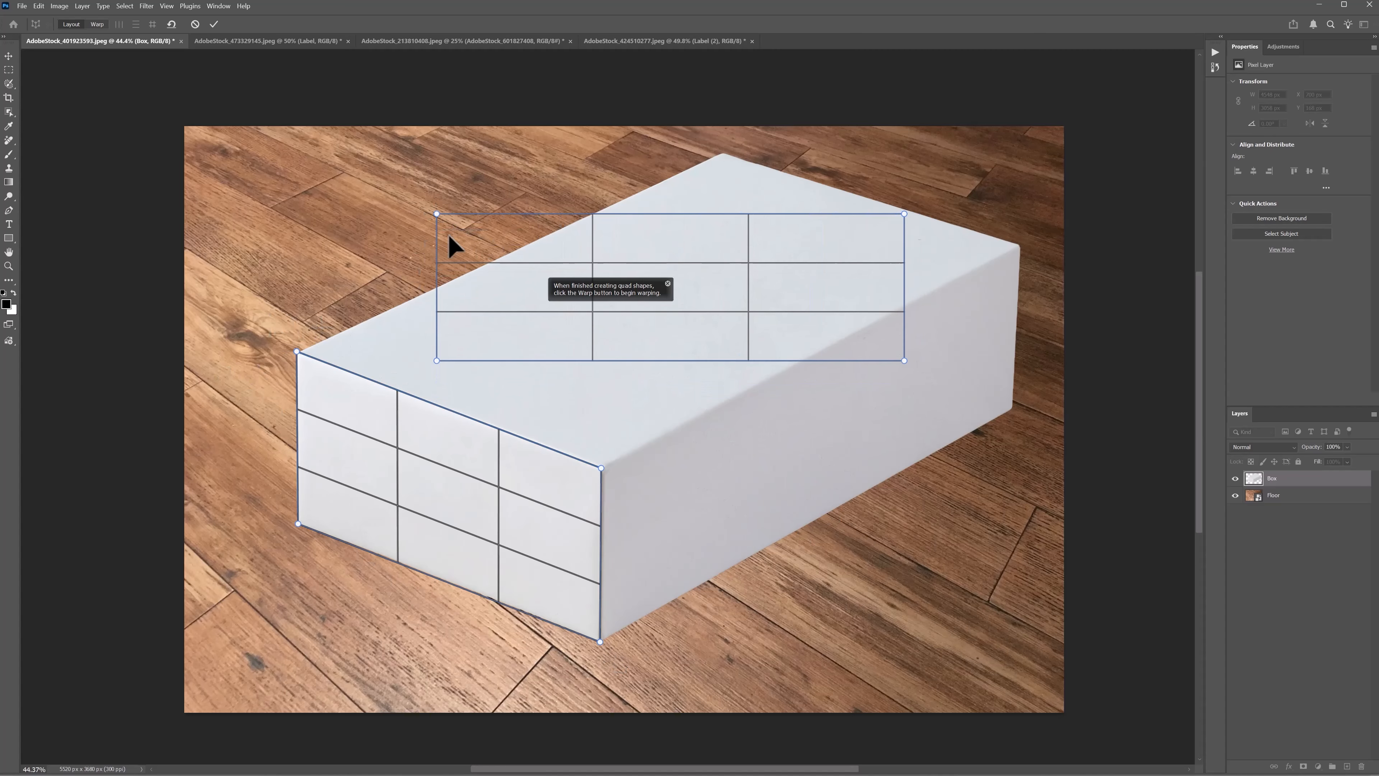
{"action": "left_click_drag", "start_coordinate": [437, 361], "coordinate": [601, 467]}
{"action": "left_click_drag", "start_coordinate": [904, 213], "coordinate": [722, 153]}
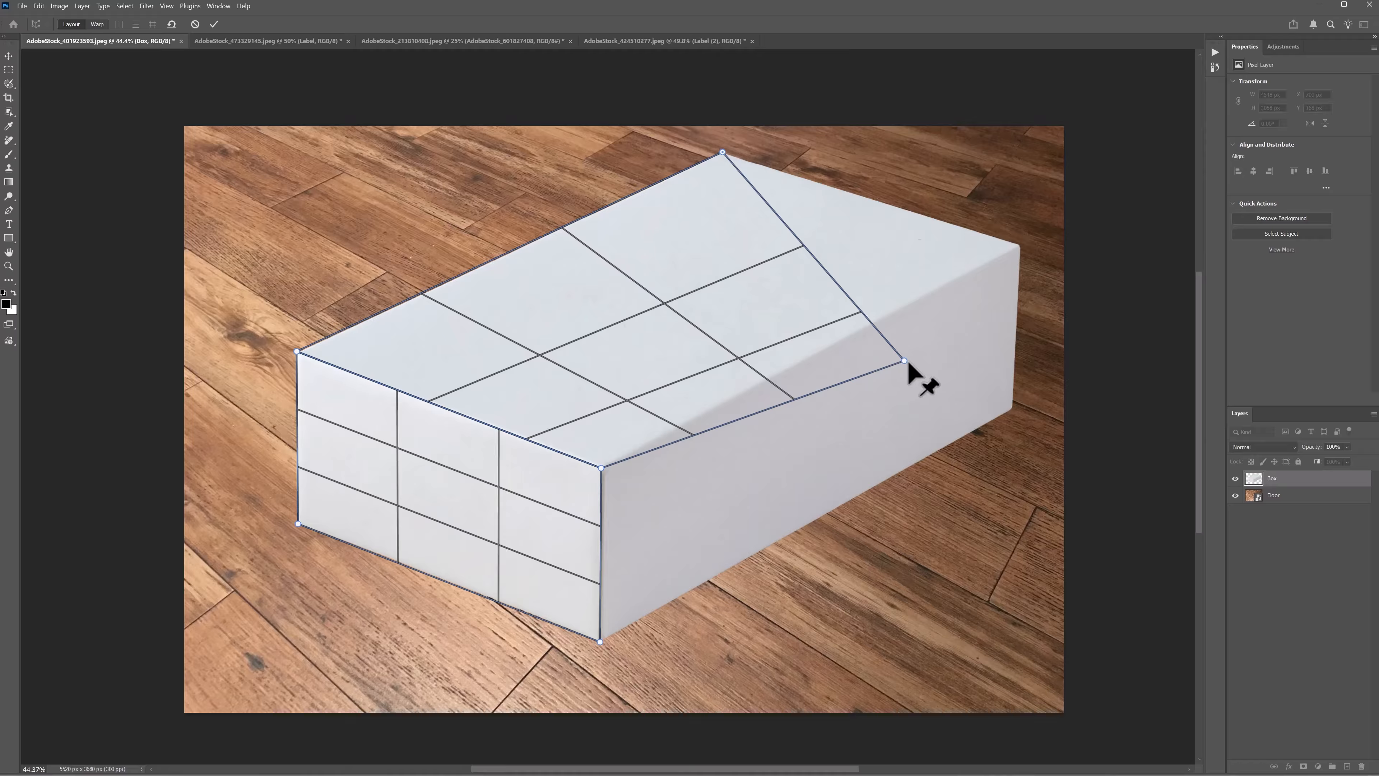
{"action": "left_click_drag", "start_coordinate": [906, 361], "coordinate": [1018, 246]}
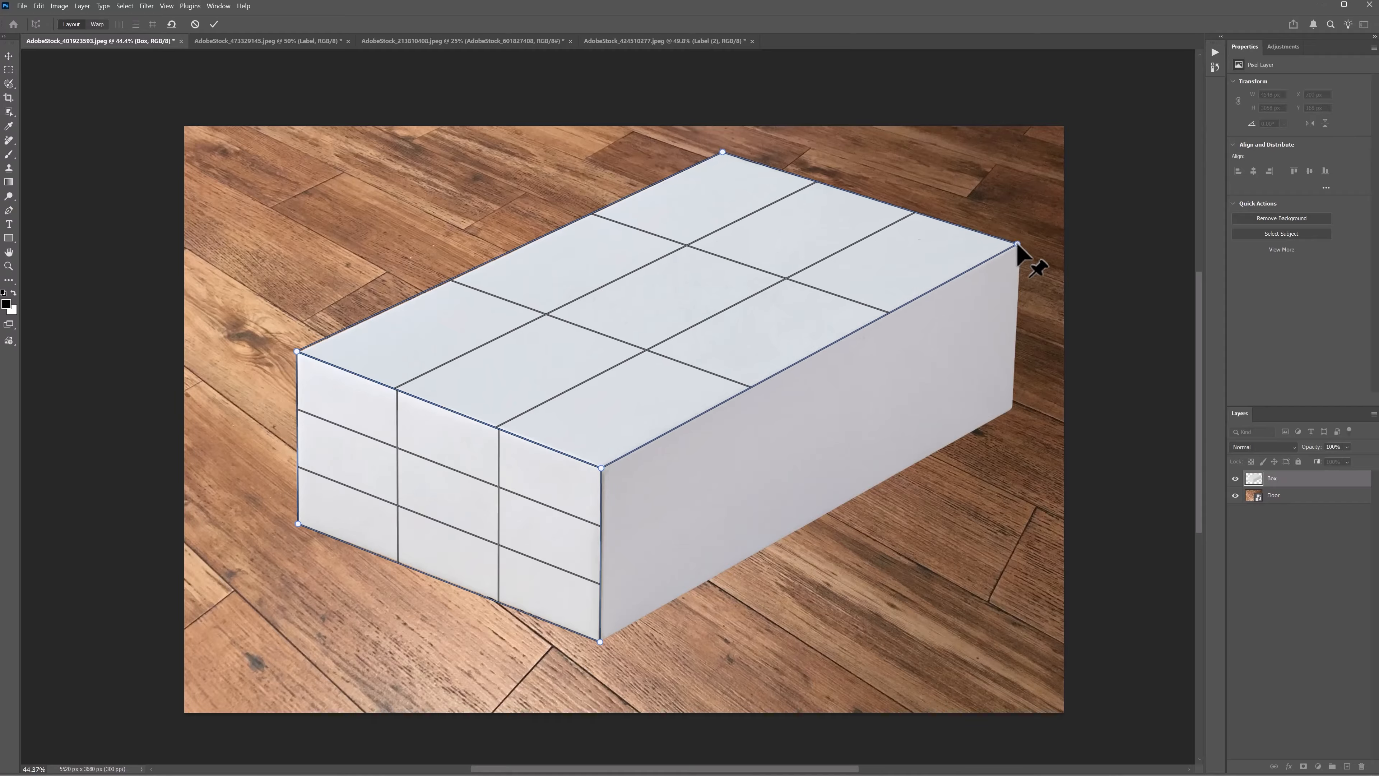
Step: Fit a third connected quad to the box's long side face, align the corner pins, and switch Perspective Warp to warp mode
{"action": "left_click_drag", "start_coordinate": [672, 458], "coordinate": [1040, 629]}
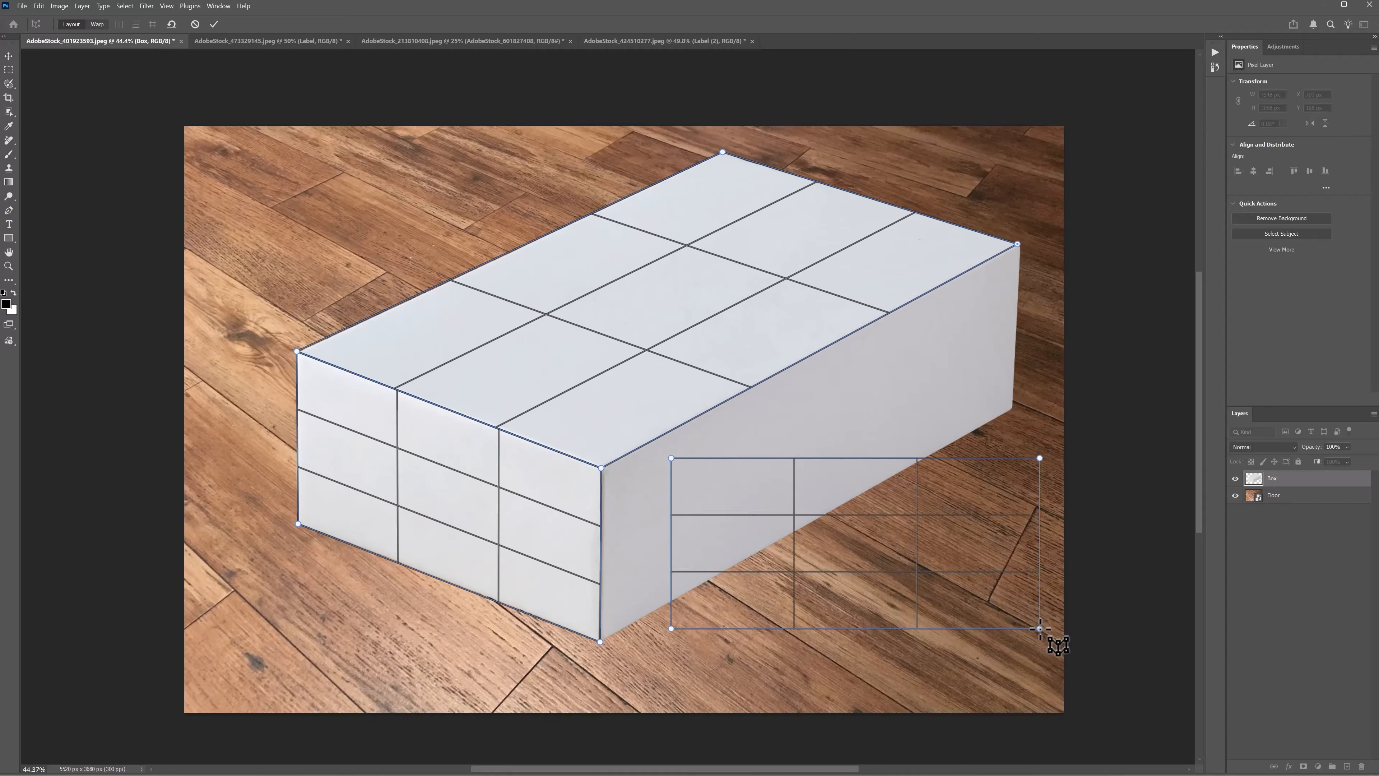
{"action": "left_click_drag", "start_coordinate": [671, 458], "coordinate": [604, 468]}
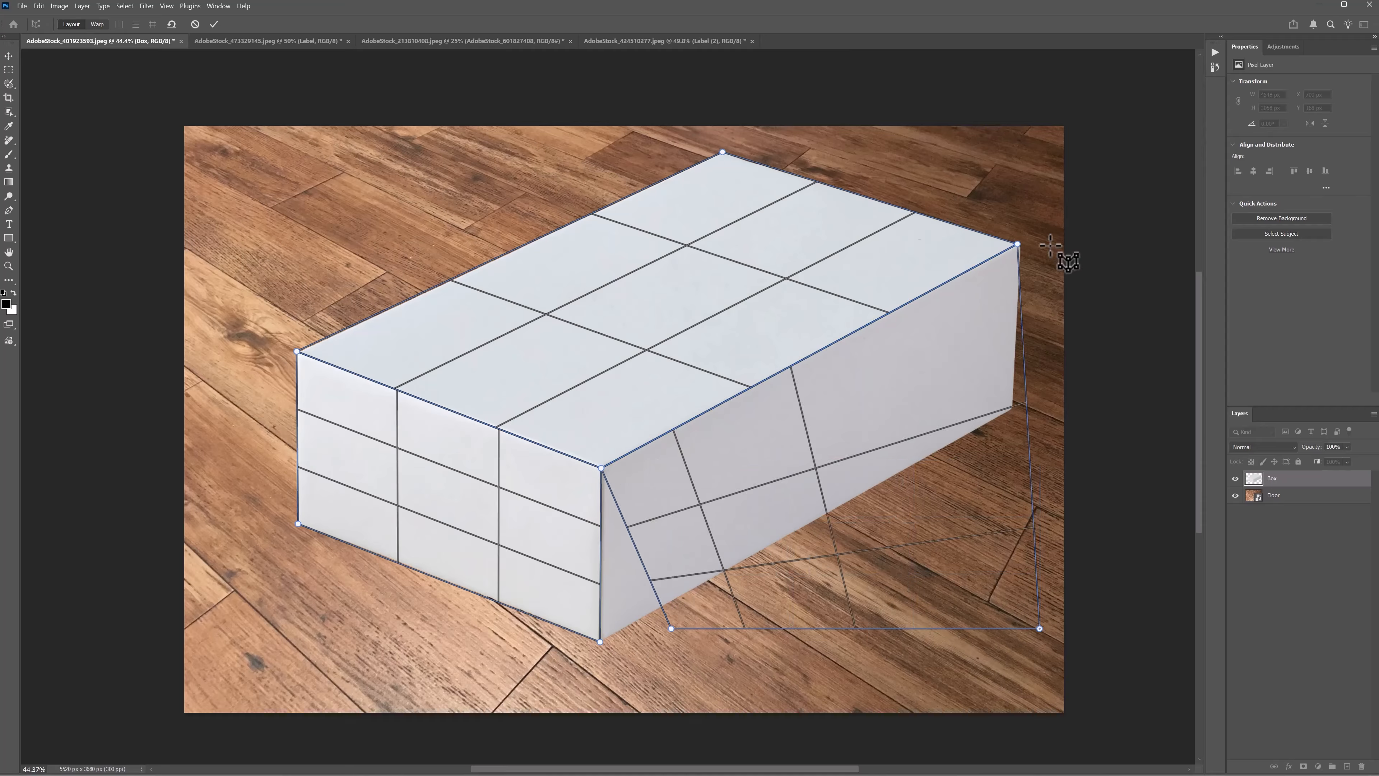
{"action": "left_click_drag", "start_coordinate": [1039, 629], "coordinate": [1010, 413]}
{"action": "left_click_drag", "start_coordinate": [672, 629], "coordinate": [600, 641]}
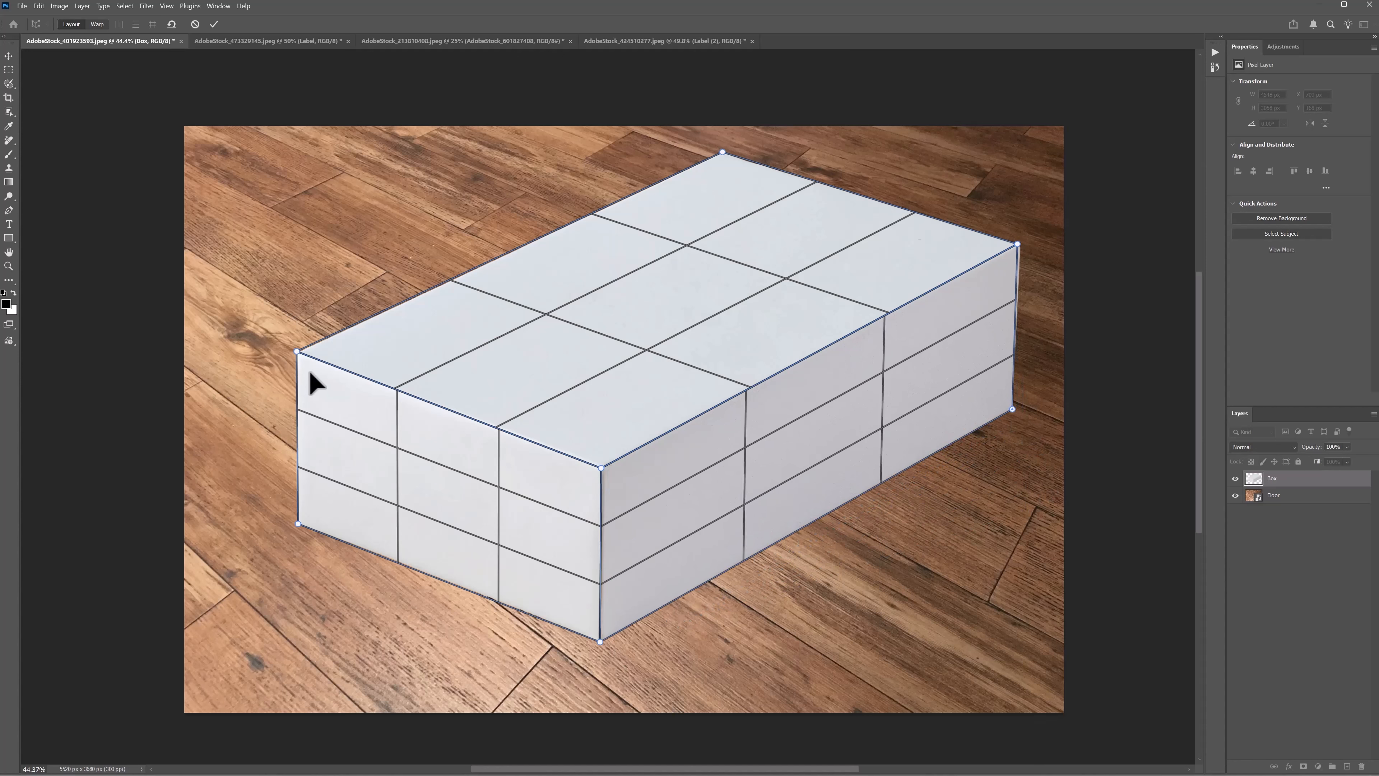
{"action": "left_click", "coordinate": [297, 352]}
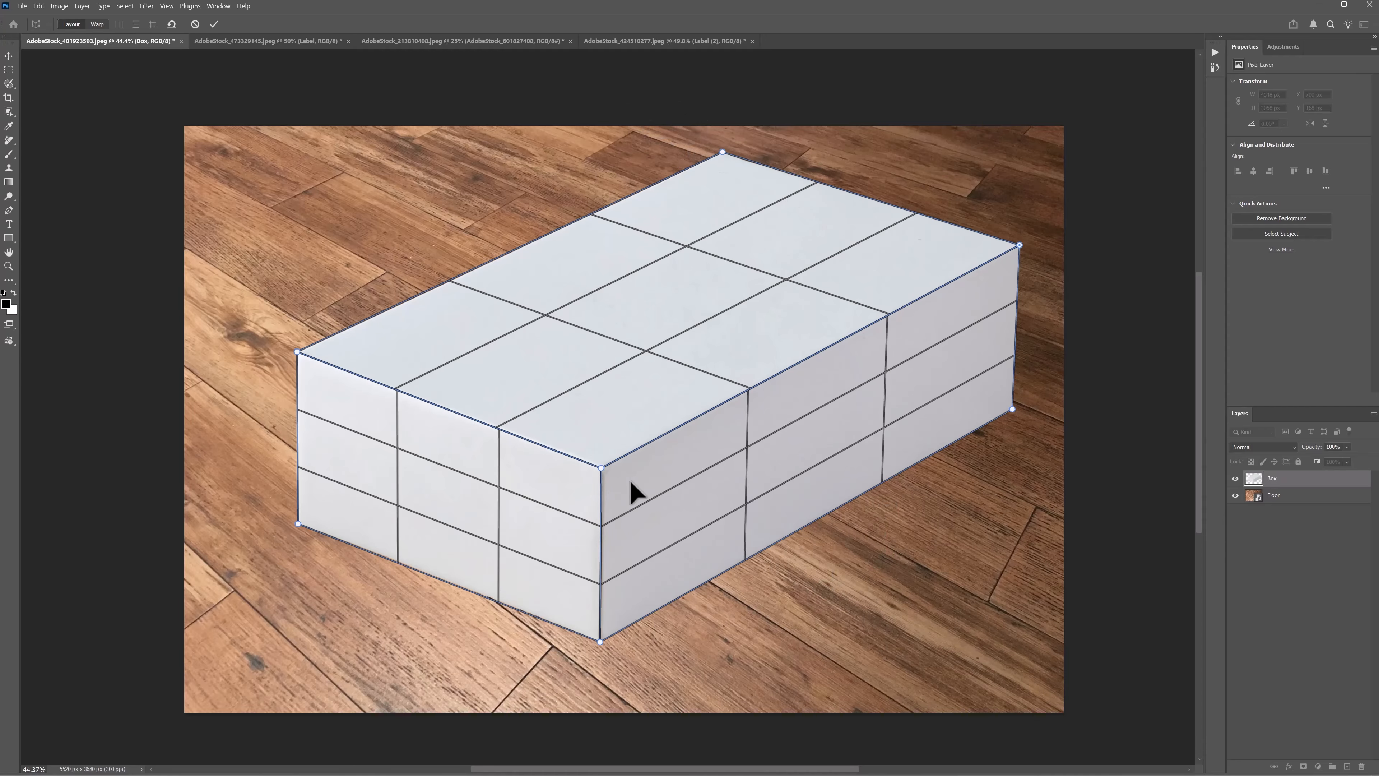
{"action": "key", "text": "h"}
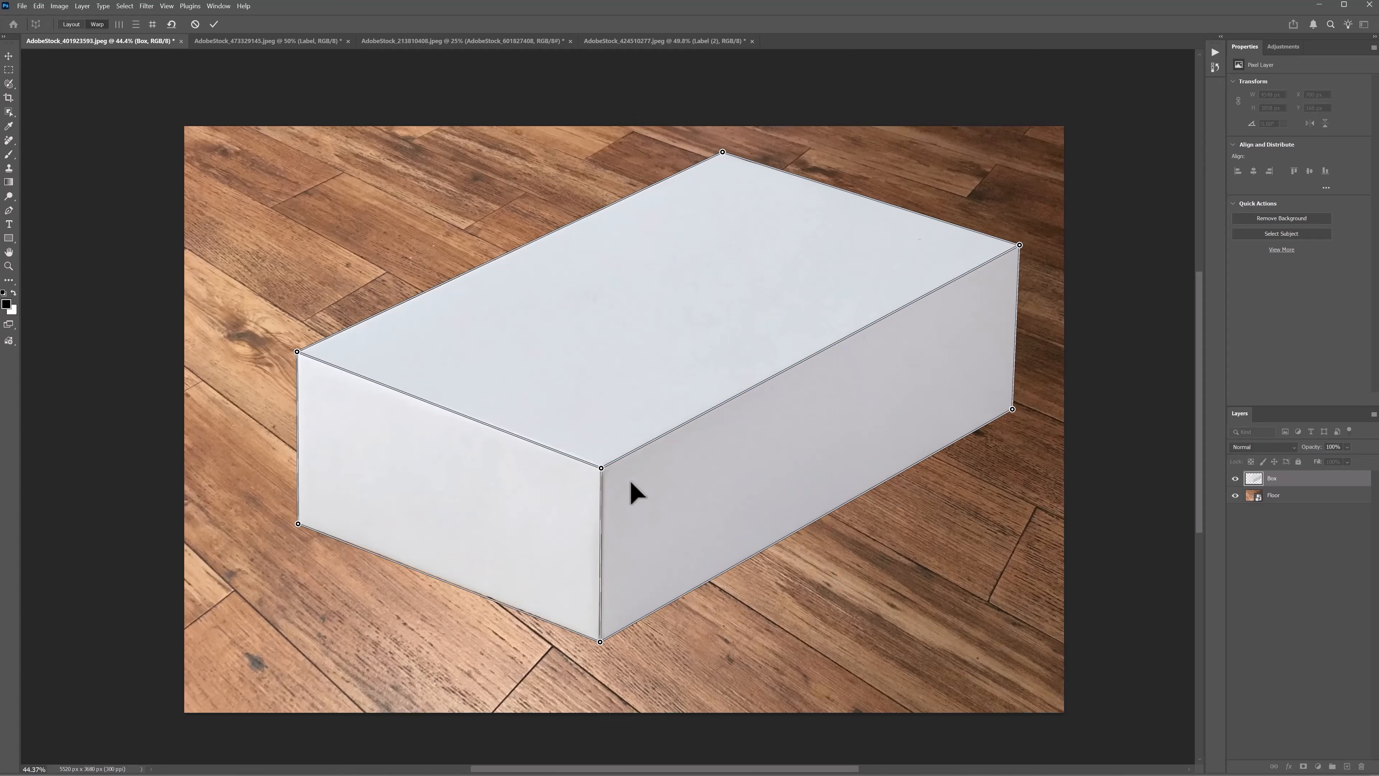
Step: Try automatically straightening the near-vertical lines and leveling the near-horizontal lines of the box, and reset the warp
{"action": "left_click", "coordinate": [119, 24]}
{"action": "left_click", "coordinate": [136, 25]}
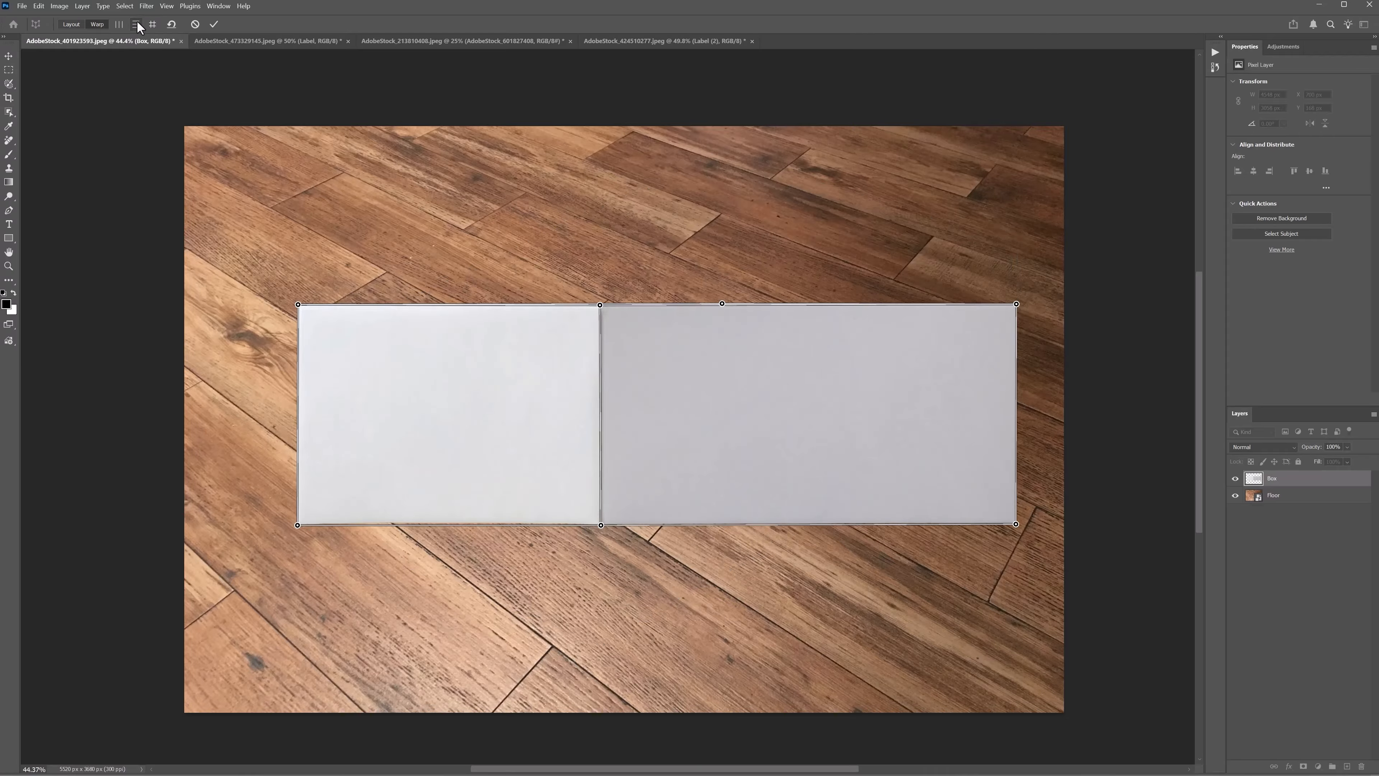
{"action": "left_click", "coordinate": [171, 25]}
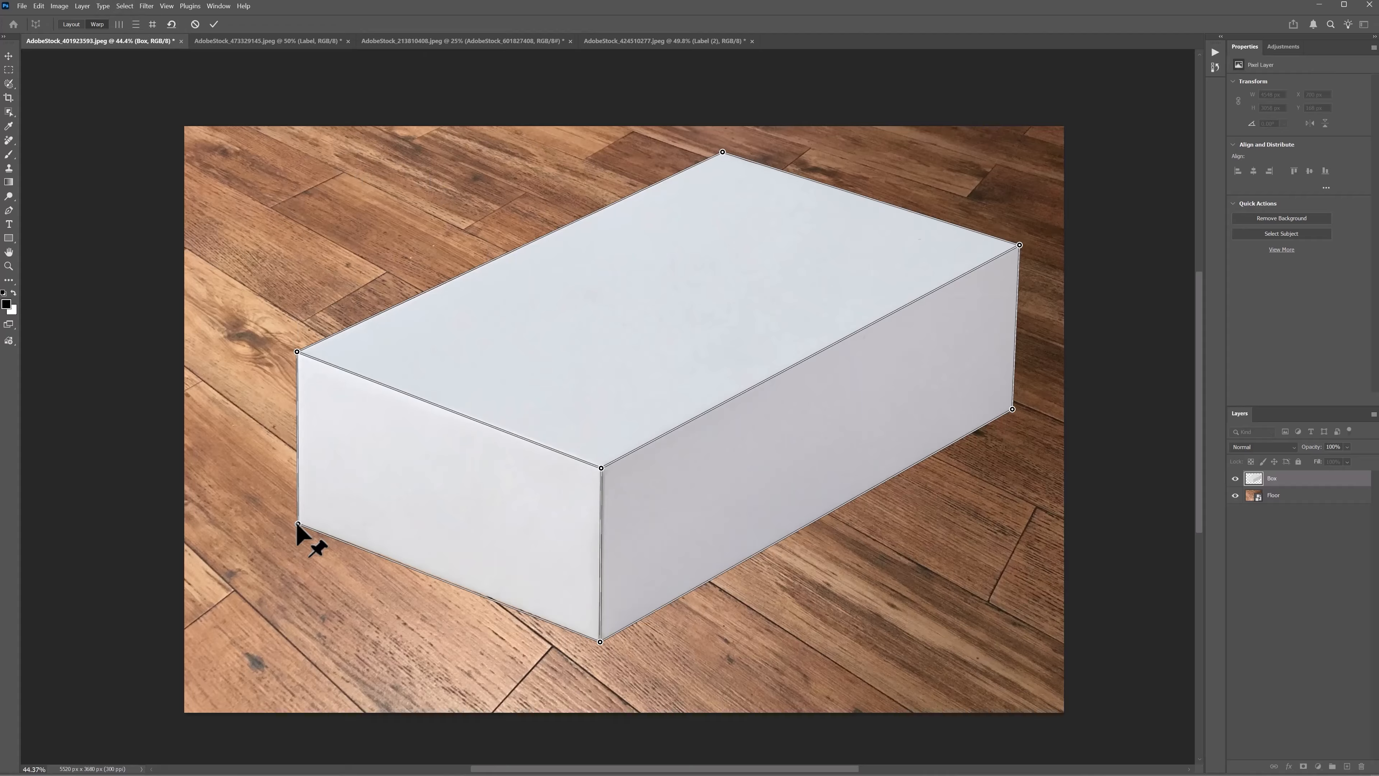
Step: Raise the box's left base corner and pull both ends of the near vertical edge downward to follow the floor's perspective
{"action": "left_click_drag", "start_coordinate": [298, 523], "coordinate": [294, 447]}
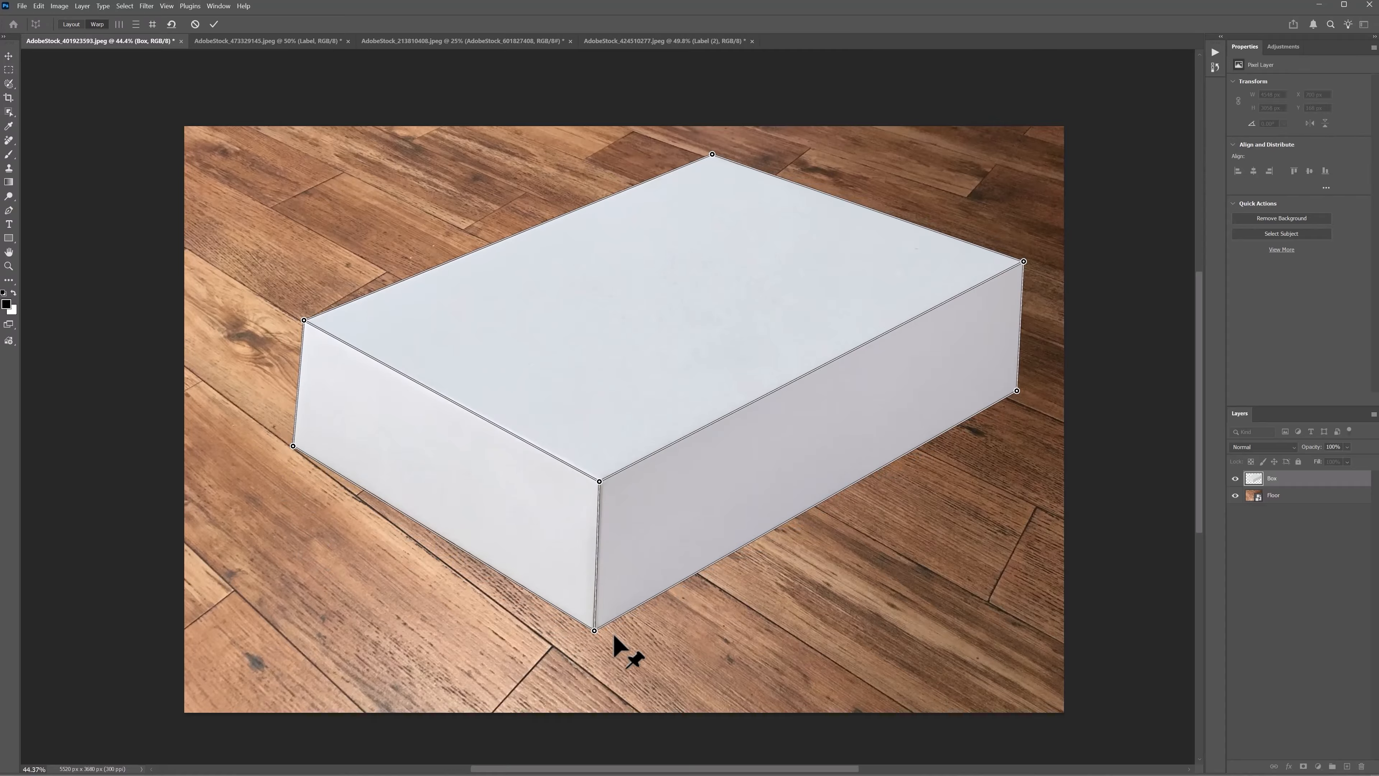
{"action": "left_click_drag", "start_coordinate": [595, 630], "coordinate": [583, 654]}
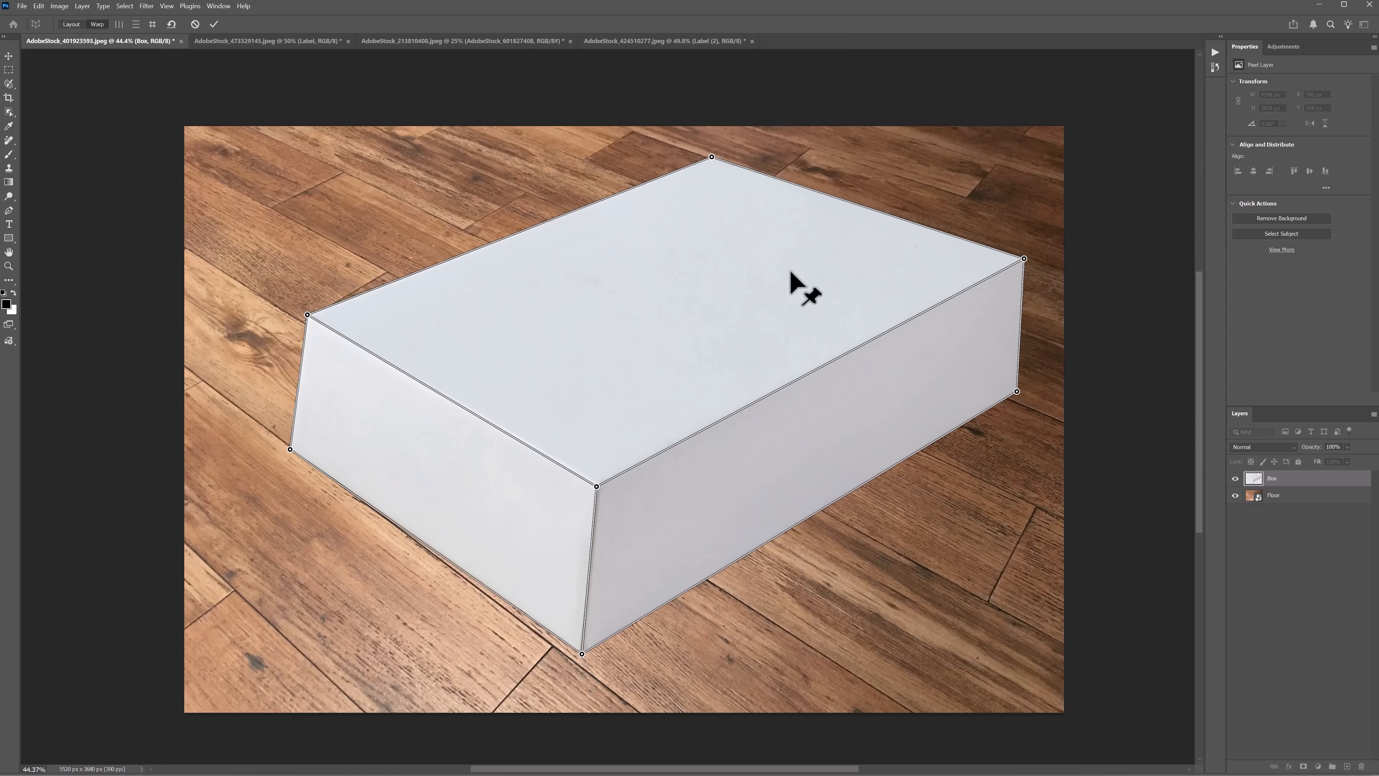
{"action": "left_click_drag", "start_coordinate": [596, 486], "coordinate": [632, 594]}
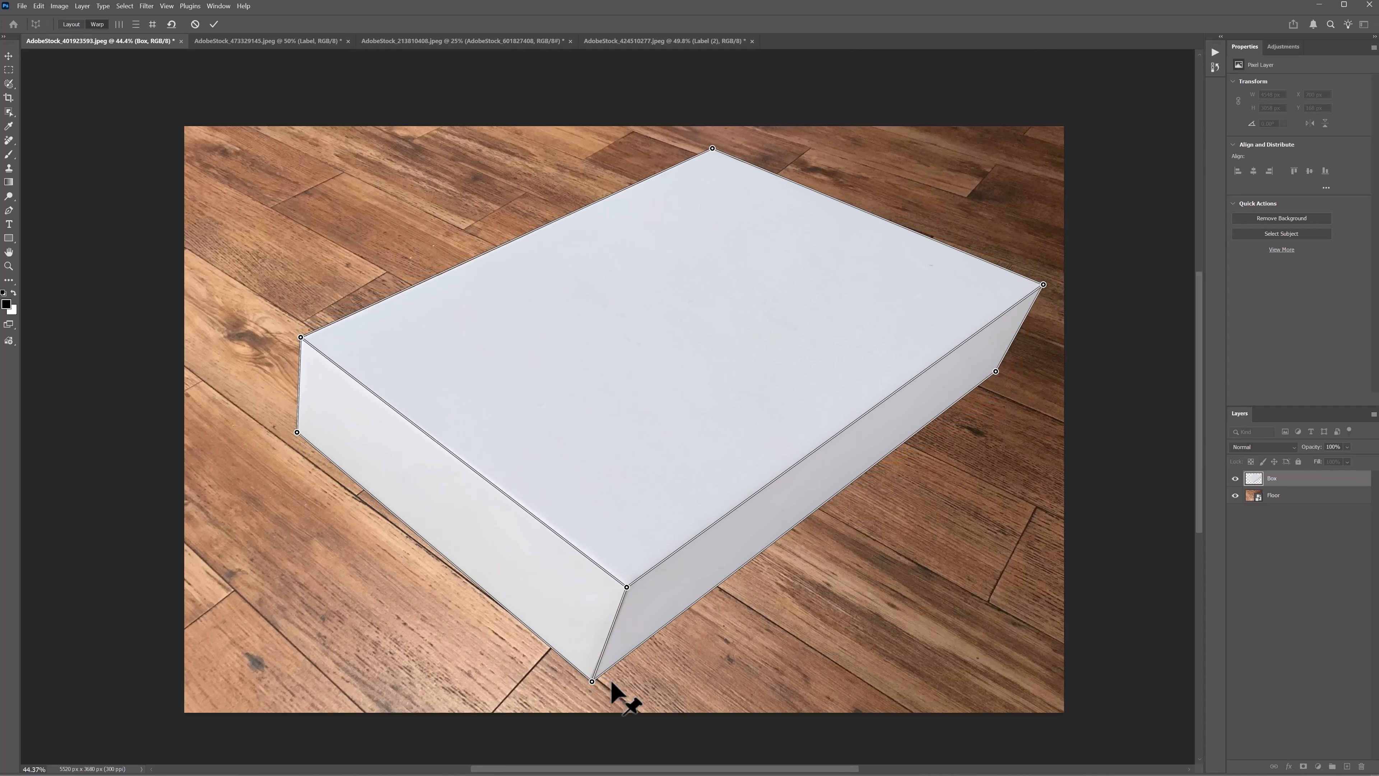
{"action": "left_click_drag", "start_coordinate": [595, 686], "coordinate": [628, 664]}
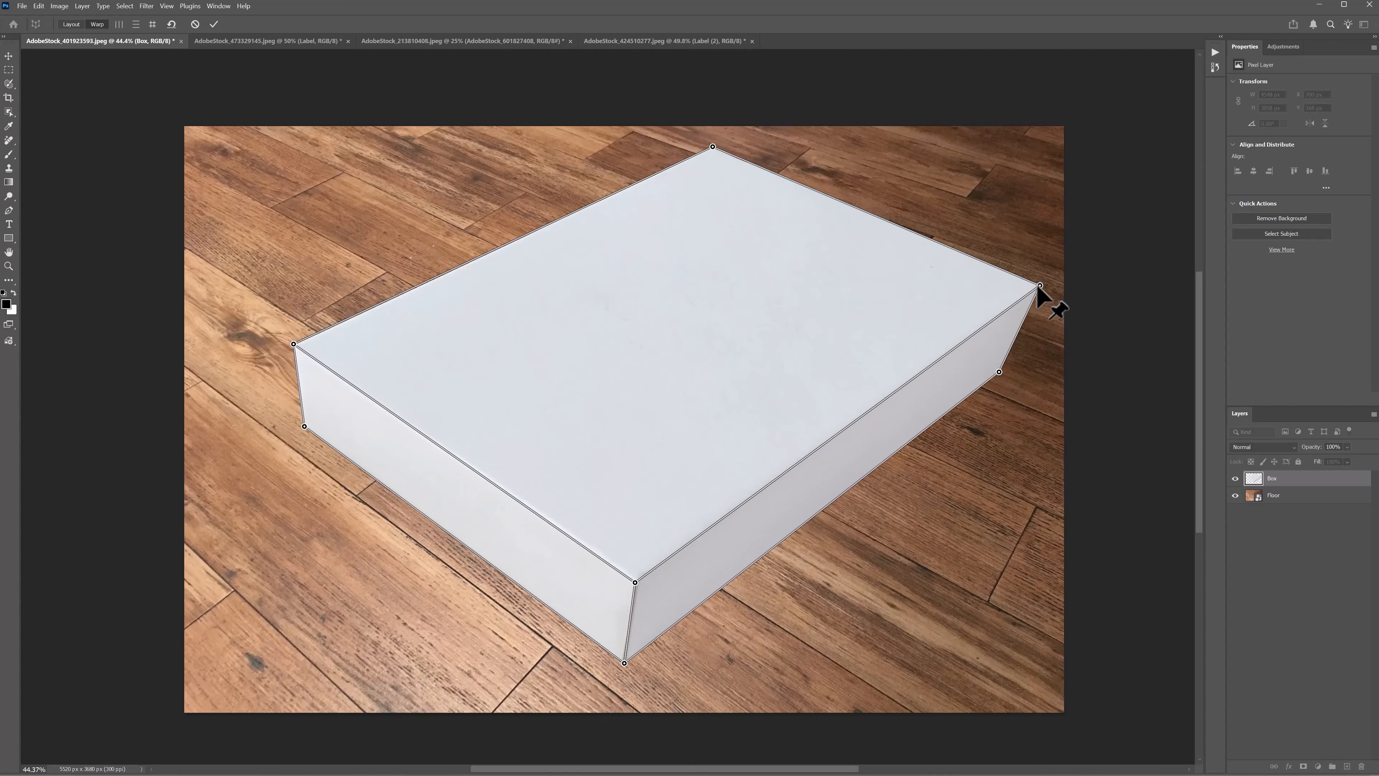
Step: Refine the box's top outline by pulling the right and left corners inward and the rear corner back, adjusting the right base corner
{"action": "left_click_drag", "start_coordinate": [1040, 287], "coordinate": [1019, 294]}
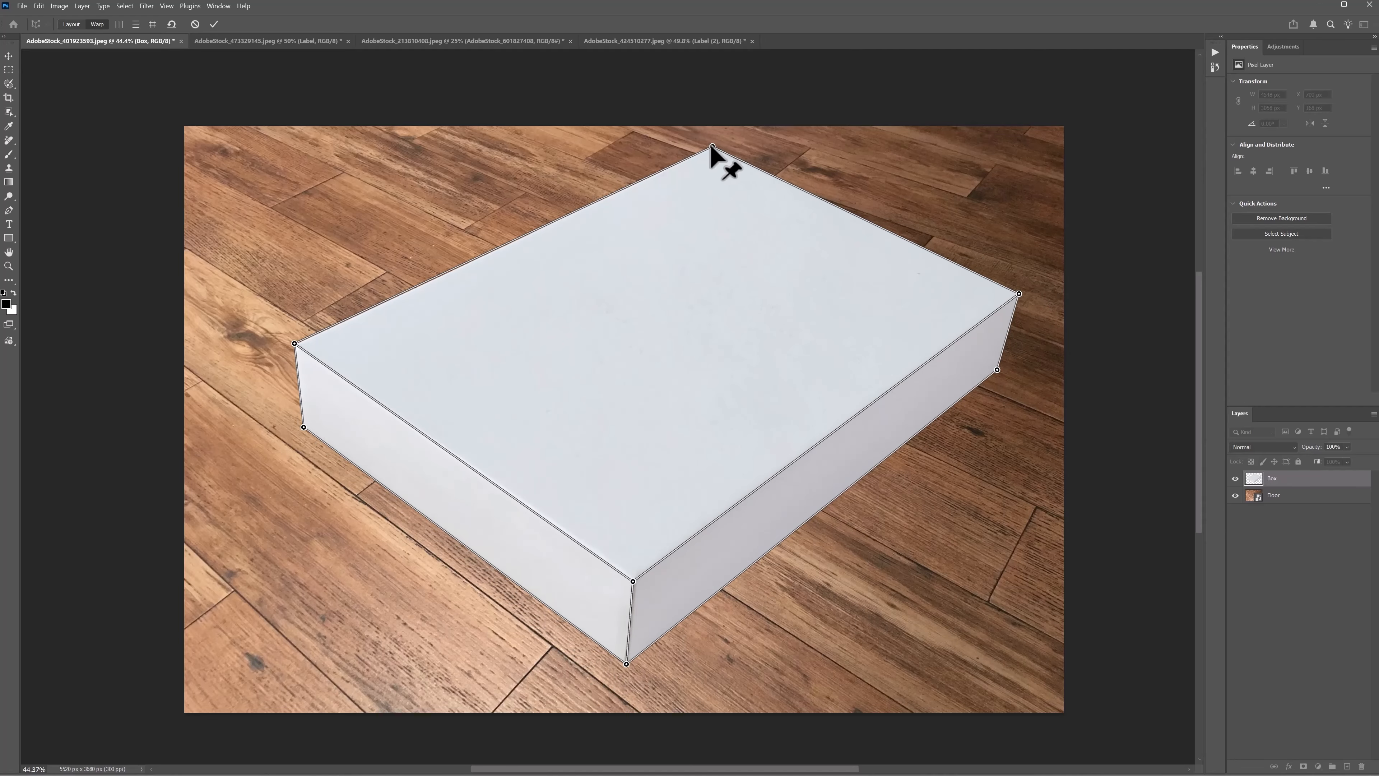
{"action": "left_click_drag", "start_coordinate": [713, 148], "coordinate": [681, 154]}
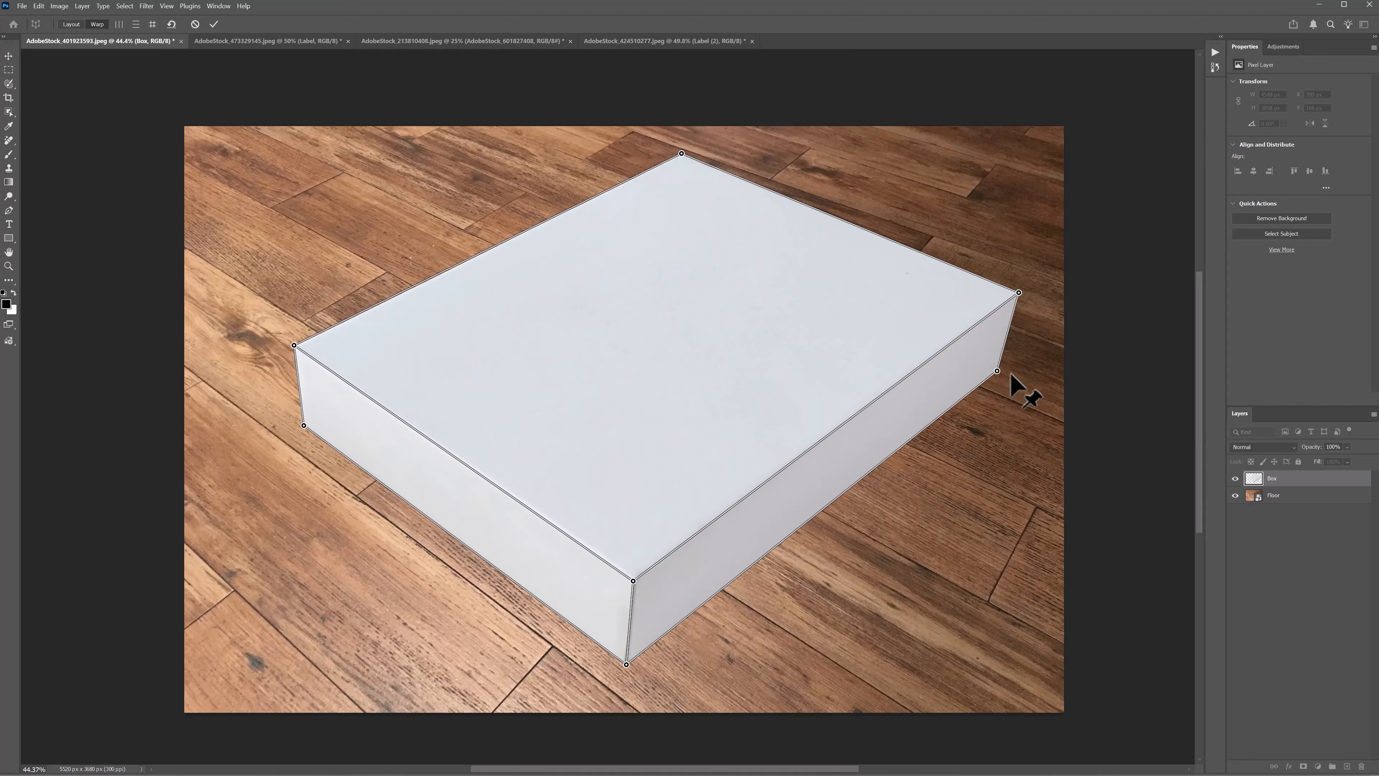
{"action": "left_click_drag", "start_coordinate": [997, 371], "coordinate": [991, 375]}
{"action": "left_click_drag", "start_coordinate": [634, 581], "coordinate": [633, 573]}
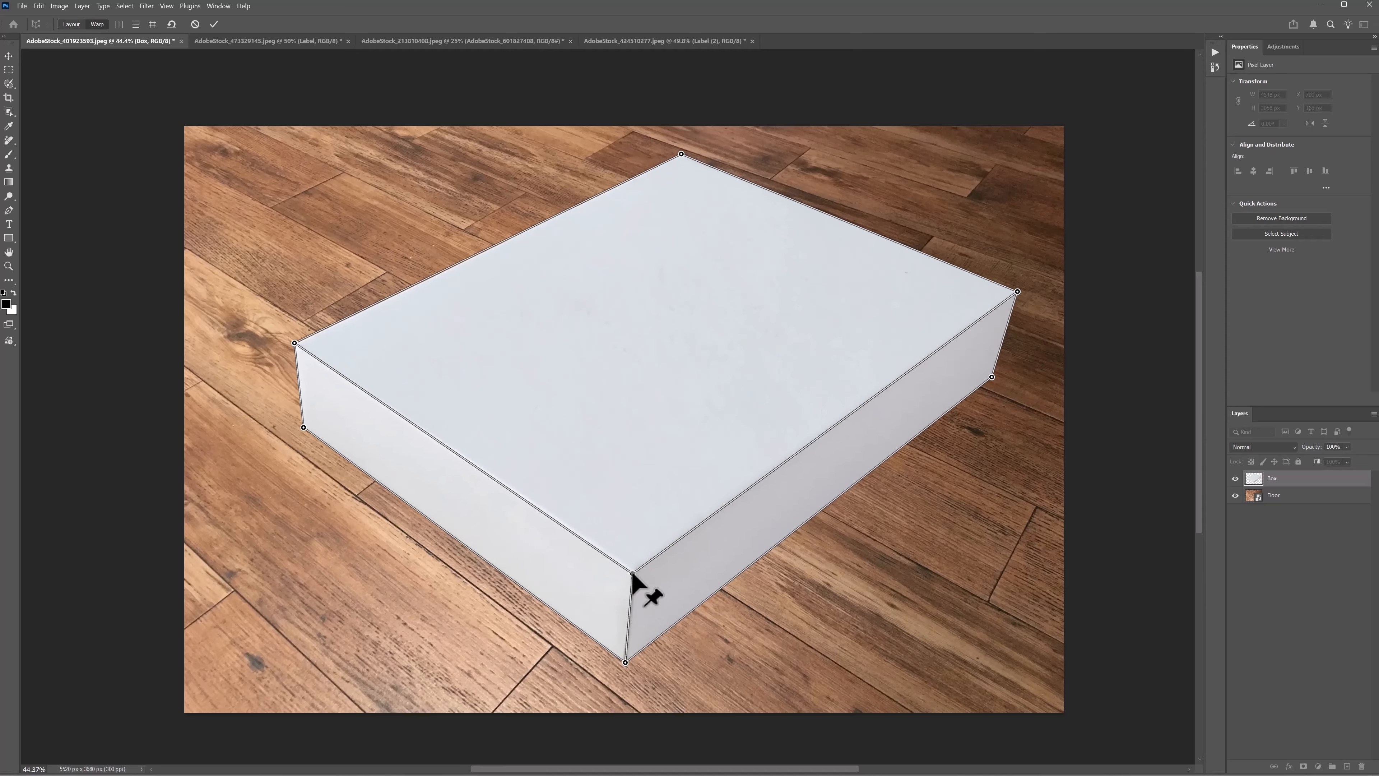
{"action": "left_click_drag", "start_coordinate": [294, 343], "coordinate": [305, 344]}
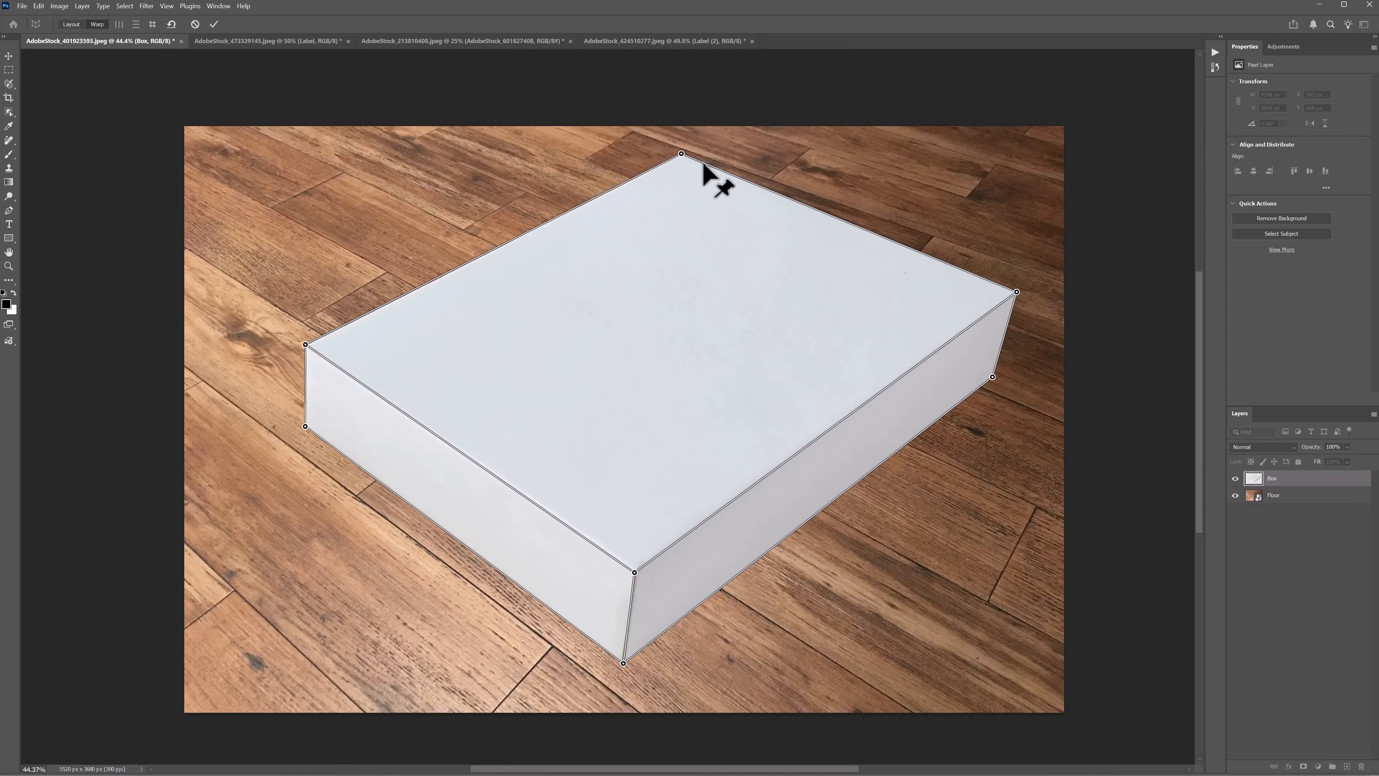
{"action": "left_click_drag", "start_coordinate": [682, 154], "coordinate": [674, 144]}
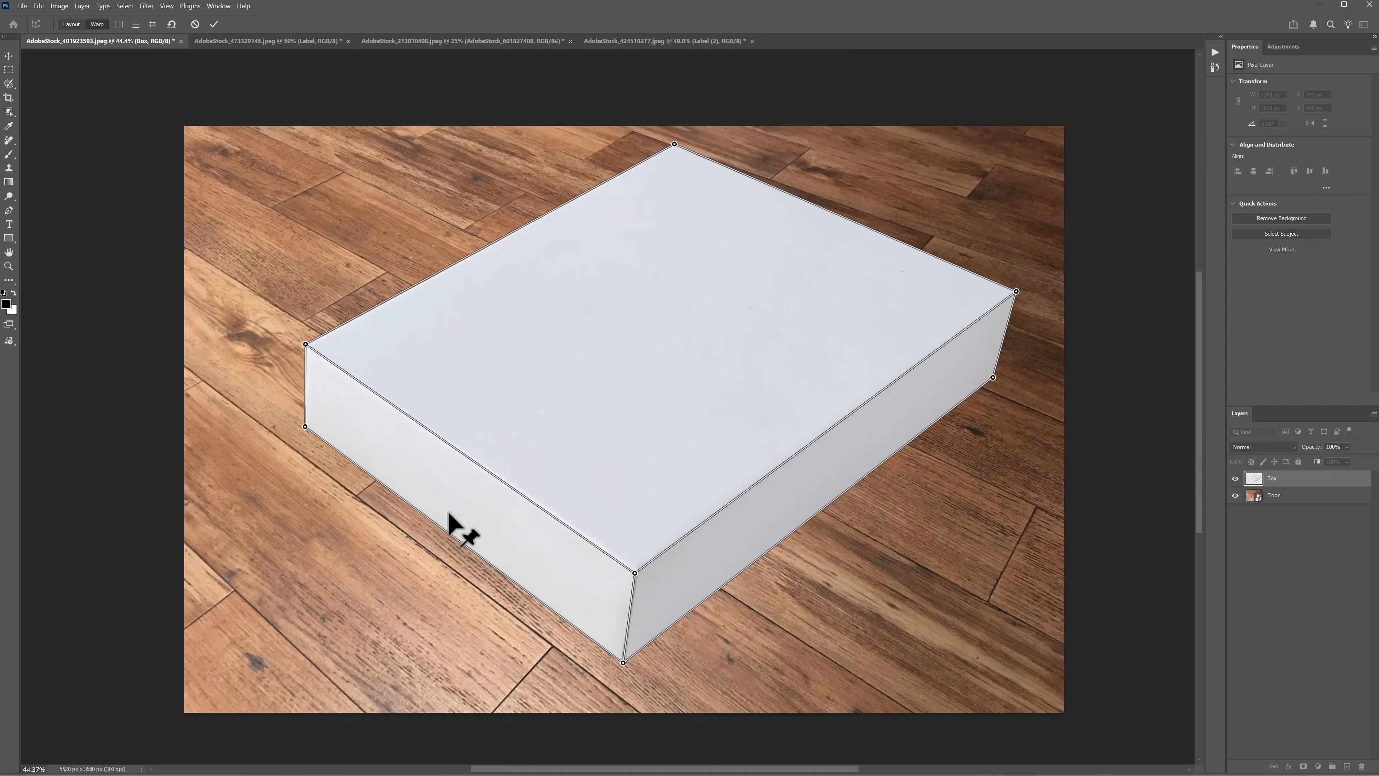
Step: Lower the box's left and near base corners to make it taller and its edges more upright, and apply the perspective warp
{"action": "left_click_drag", "start_coordinate": [305, 427], "coordinate": [291, 445]}
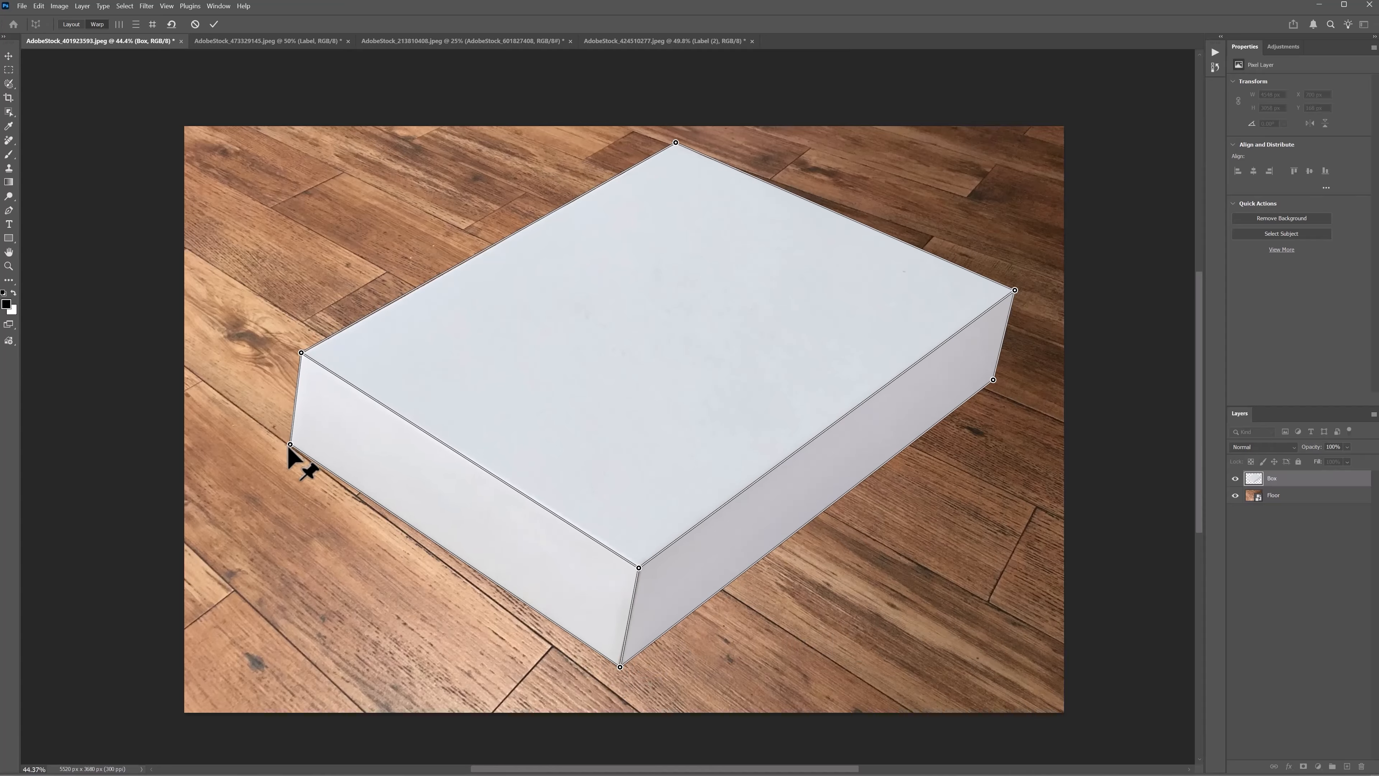
{"action": "mouse_move", "coordinate": [620, 667]}
{"action": "left_mouse_down"}
{"action": "mouse_move", "coordinate": [607, 702]}
{"action": "mouse_move", "coordinate": [611, 686]}
{"action": "left_mouse_up"}
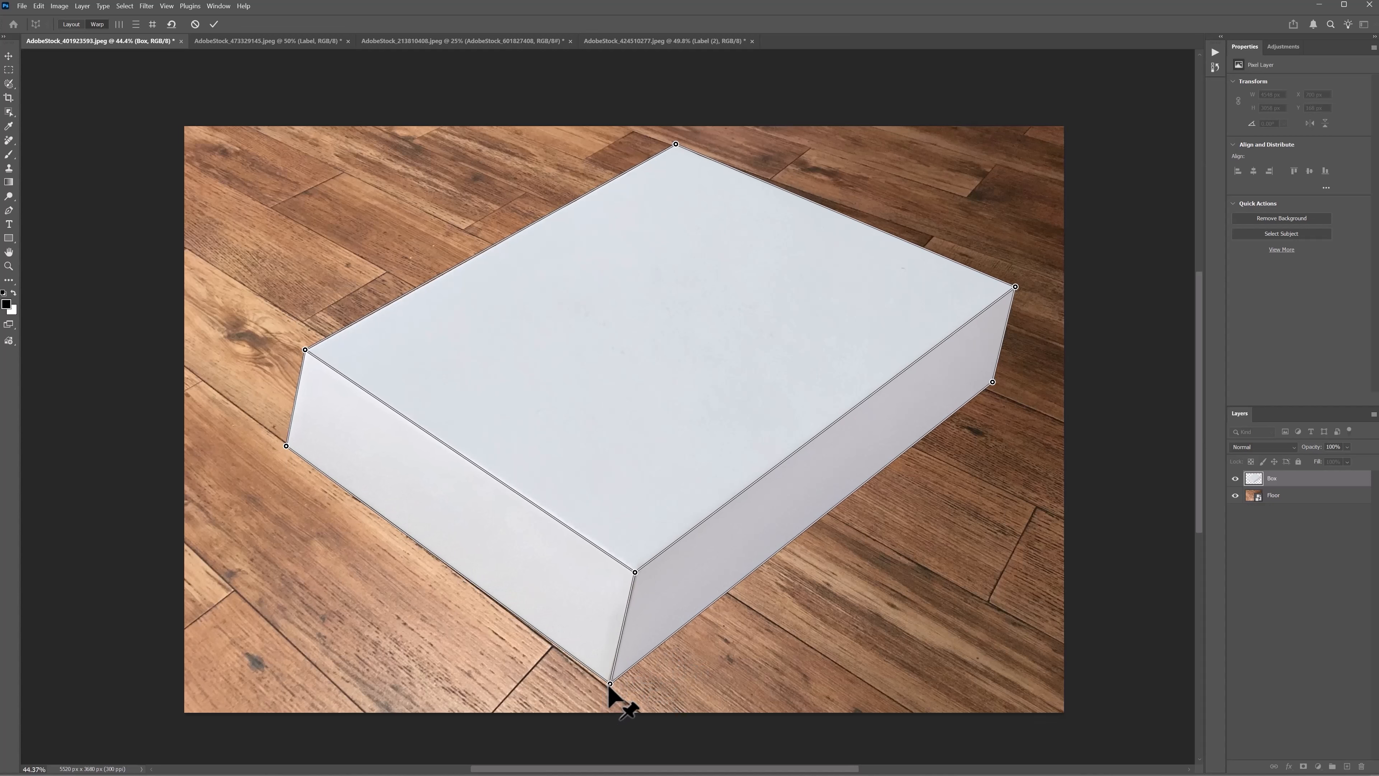
{"action": "left_click_drag", "start_coordinate": [288, 444], "coordinate": [310, 461]}
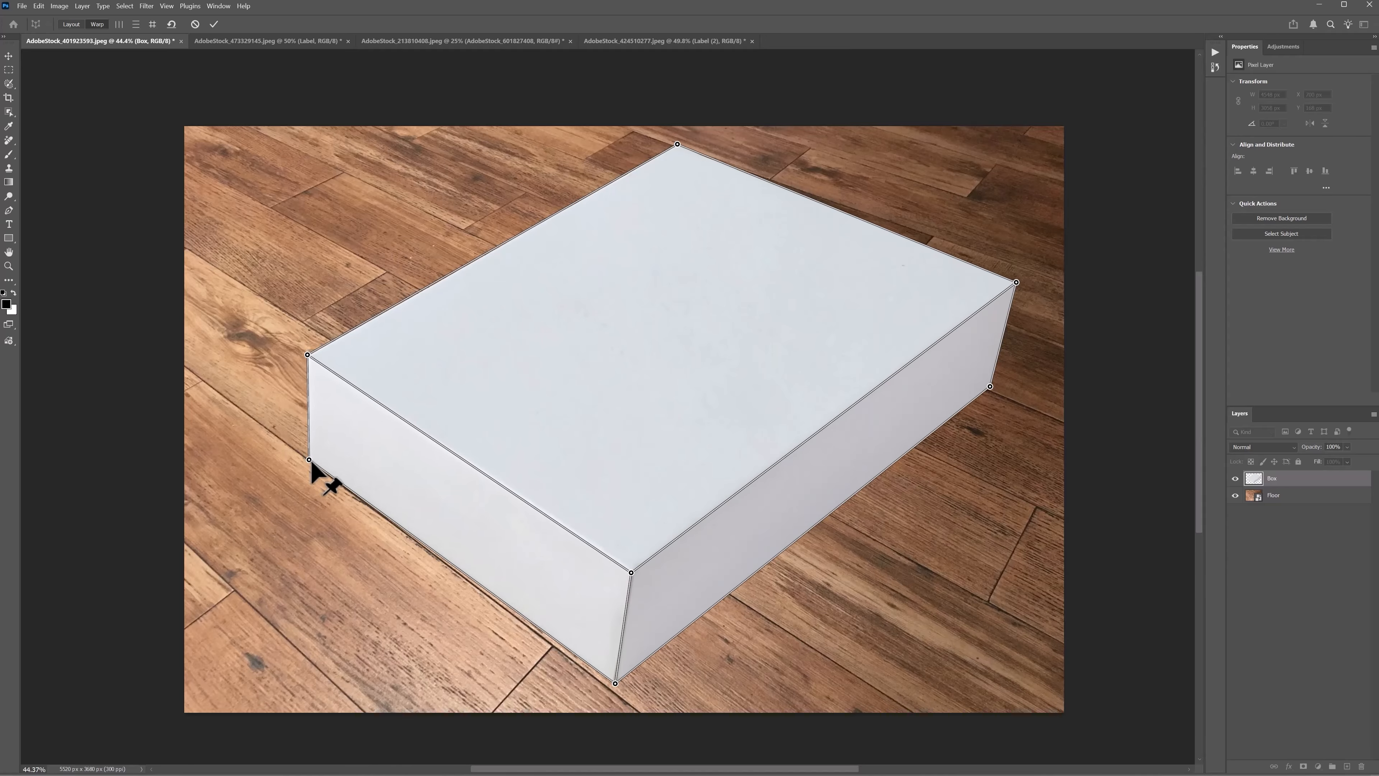
{"action": "left_click_drag", "start_coordinate": [617, 686], "coordinate": [633, 705]}
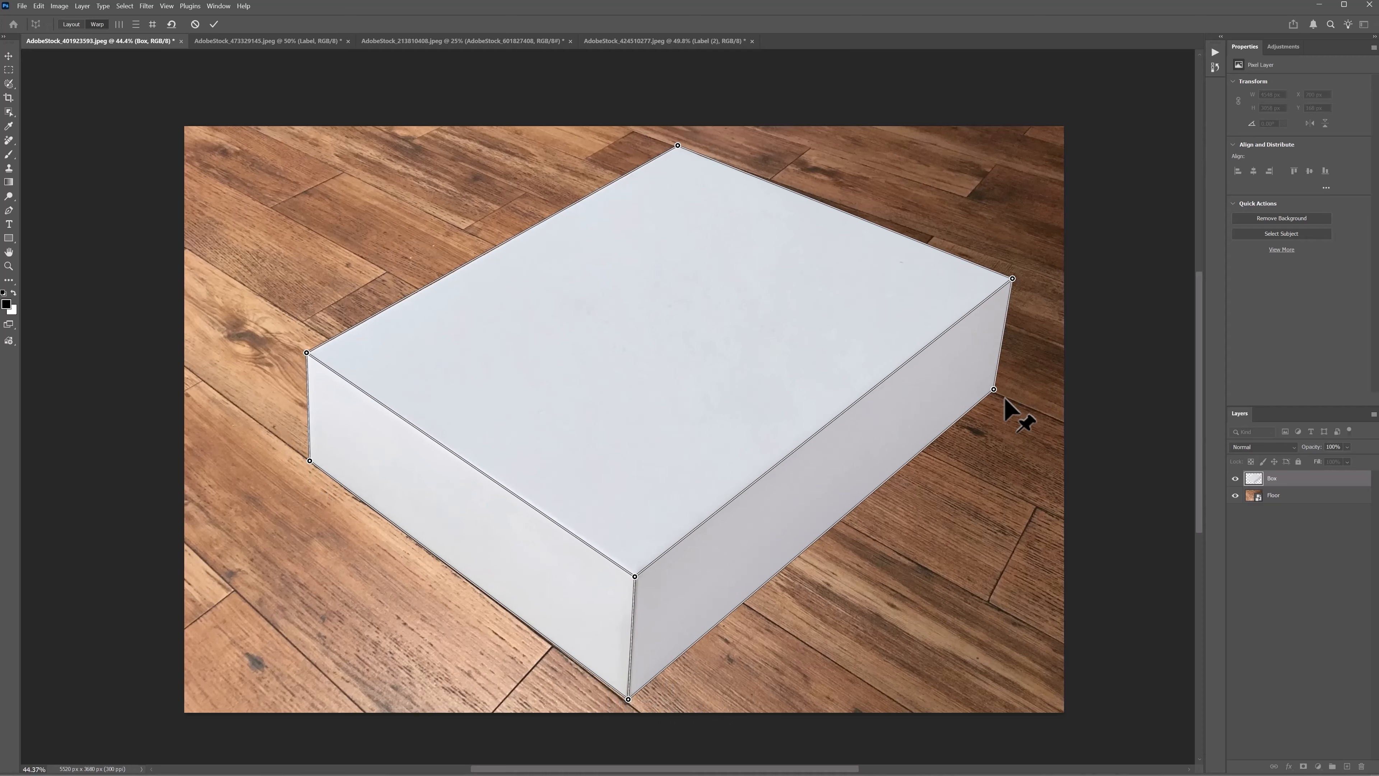
{"action": "key", "text": "Return"}
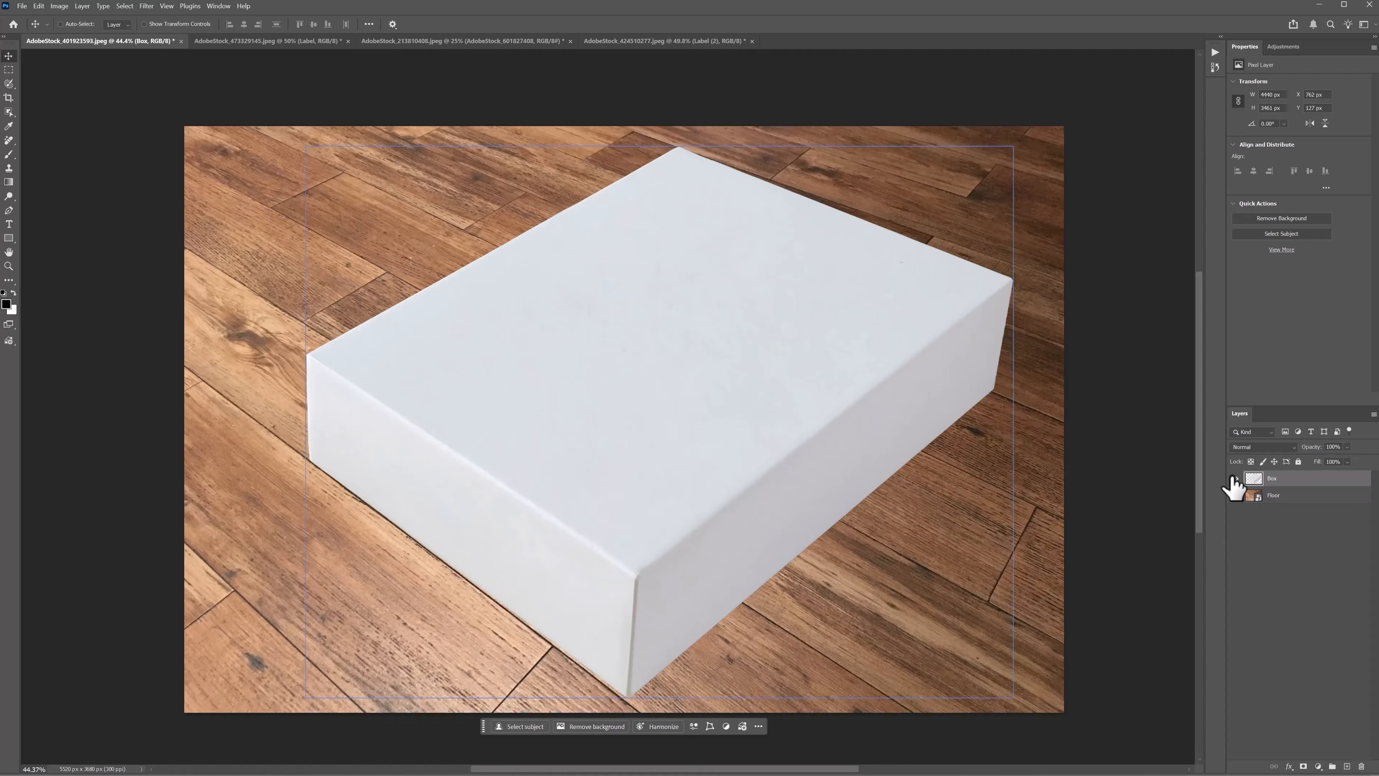
Step: Harmonize the Box layer with the wooden floor
{"action": "left_click", "coordinate": [658, 726]}
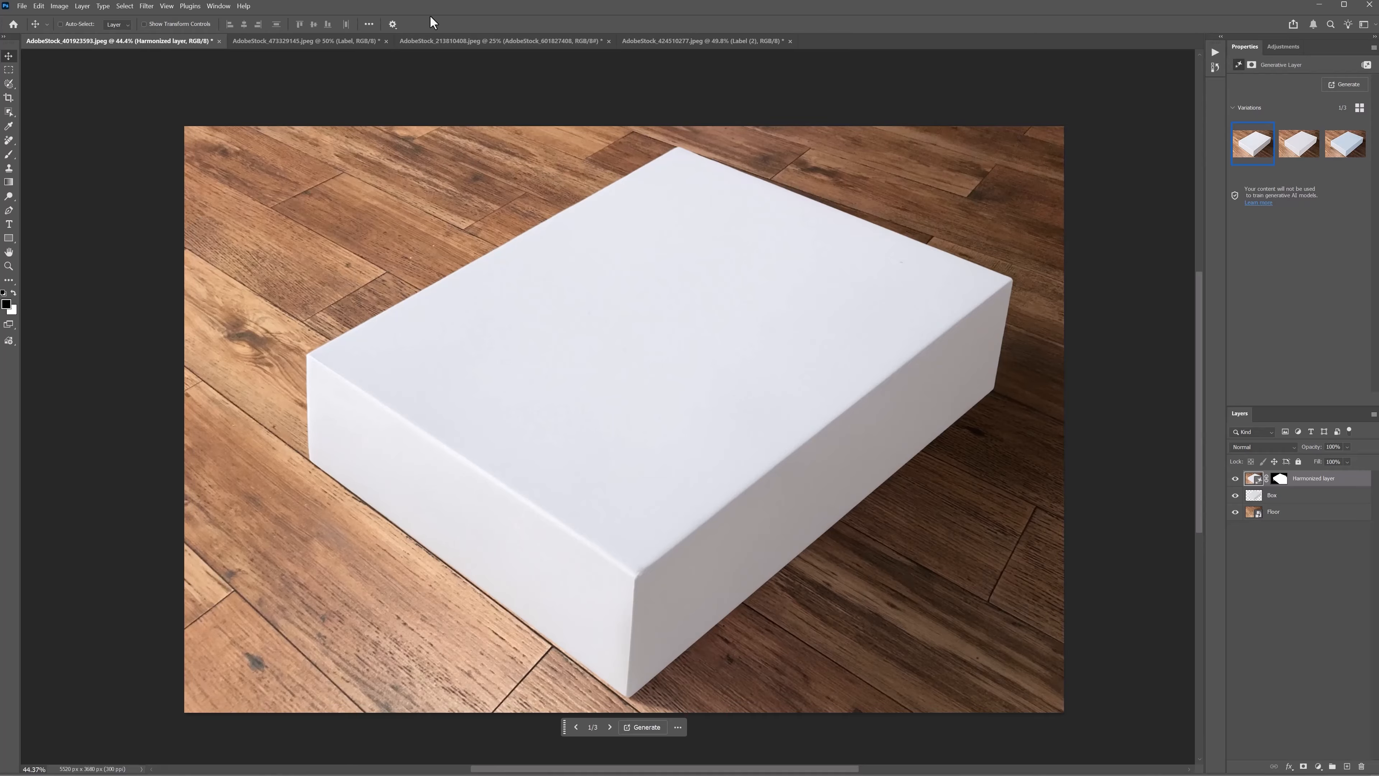
Step: Switch to the yellow box document AdobeStock_473329145.jpeg and move the shipping label over the box
{"action": "left_click", "coordinate": [337, 37]}
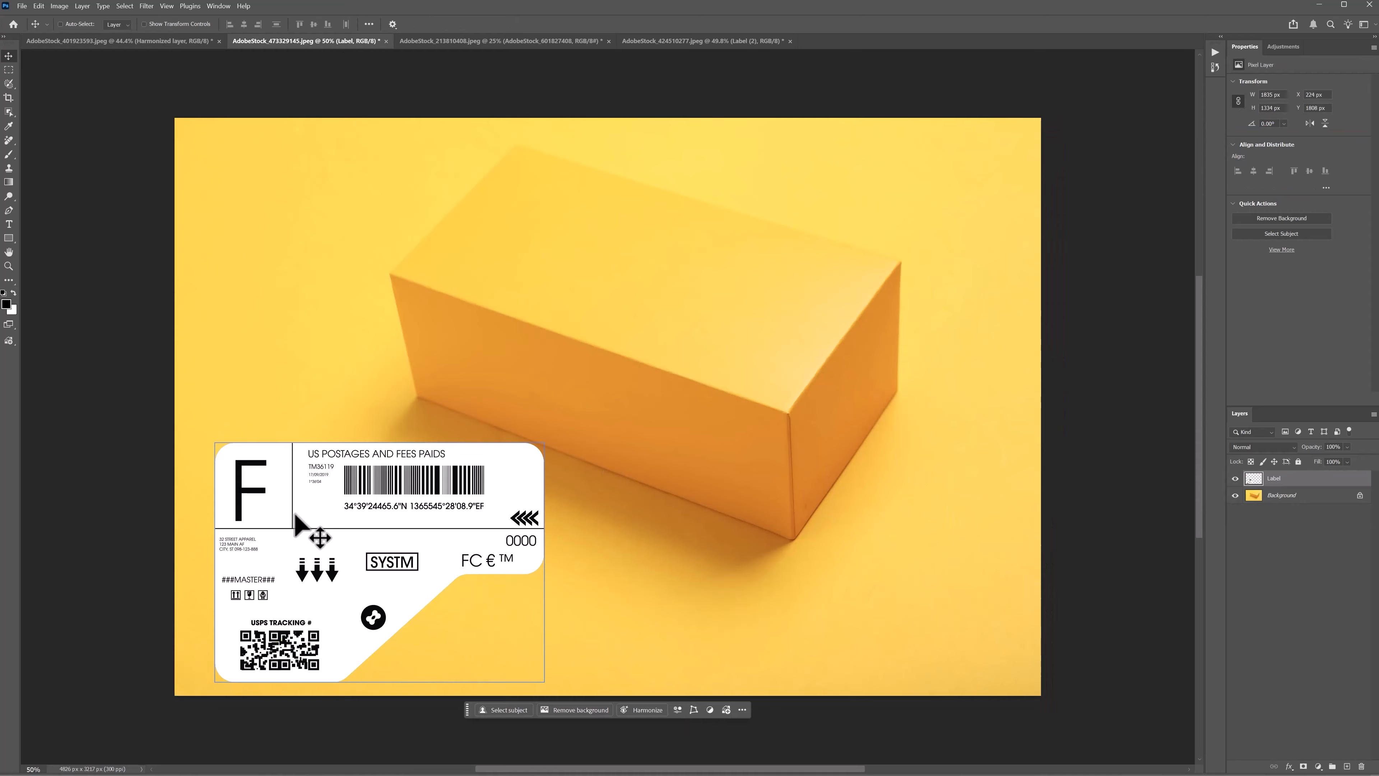
{"action": "left_click", "coordinate": [295, 525]}
{"action": "left_click_drag", "start_coordinate": [295, 525], "coordinate": [544, 286]}
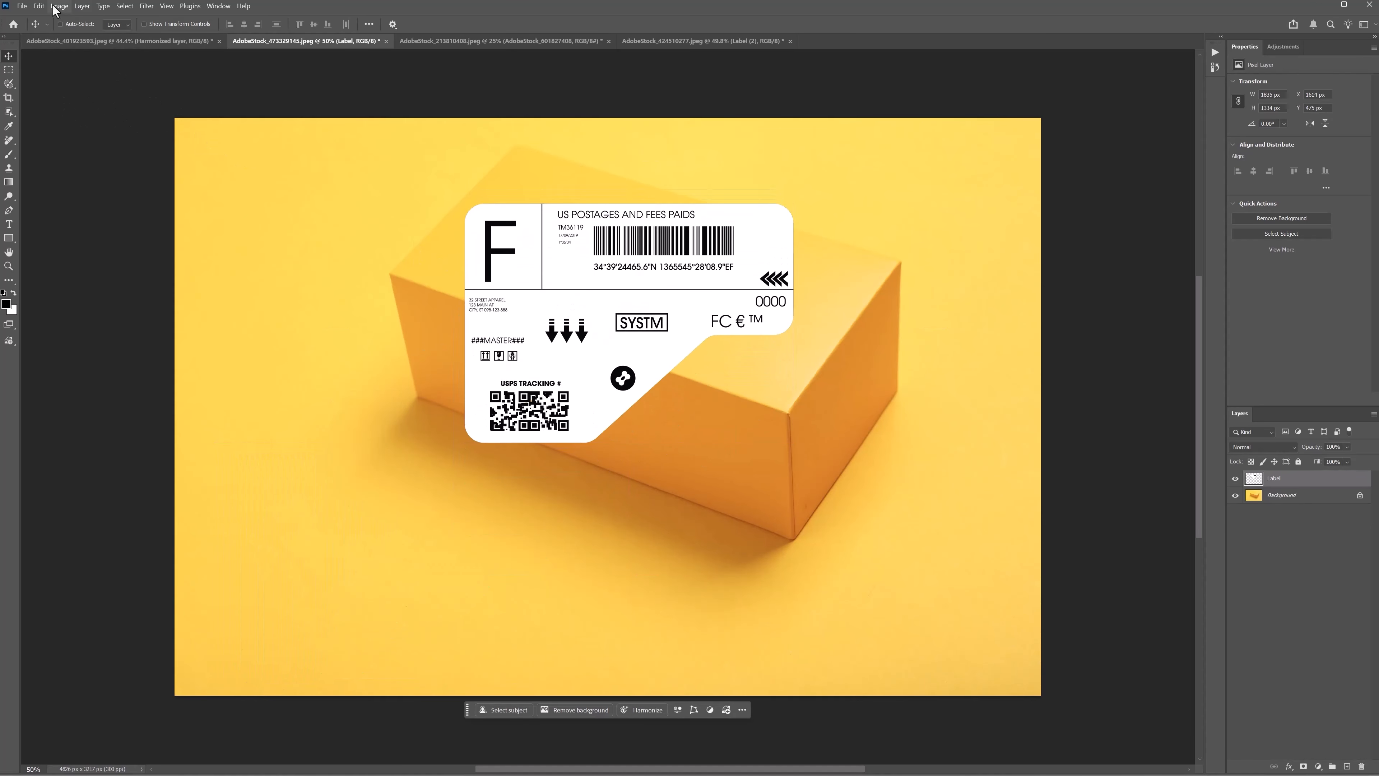
{"action": "left_click", "coordinate": [36, 6]}
{"action": "left_click", "coordinate": [80, 250]}
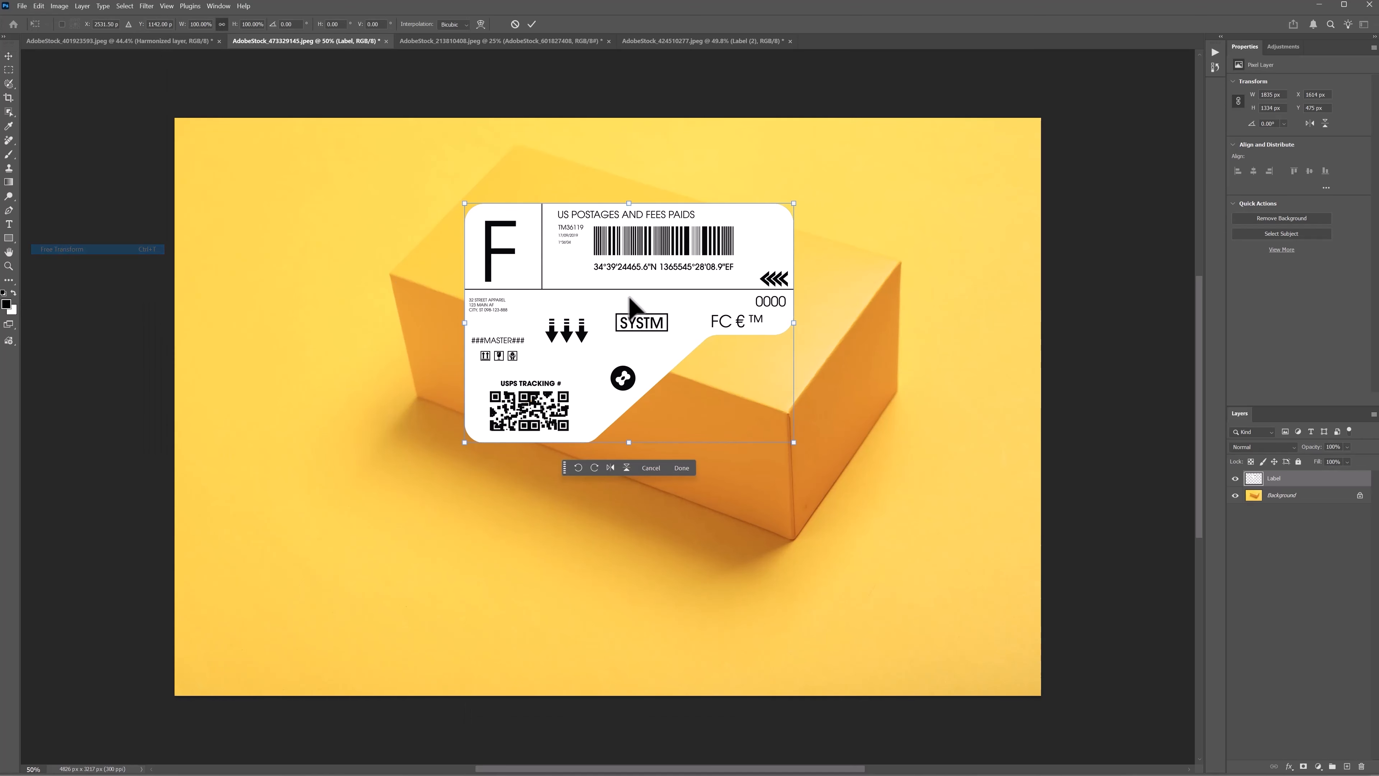
{"action": "right_click", "coordinate": [639, 296]}
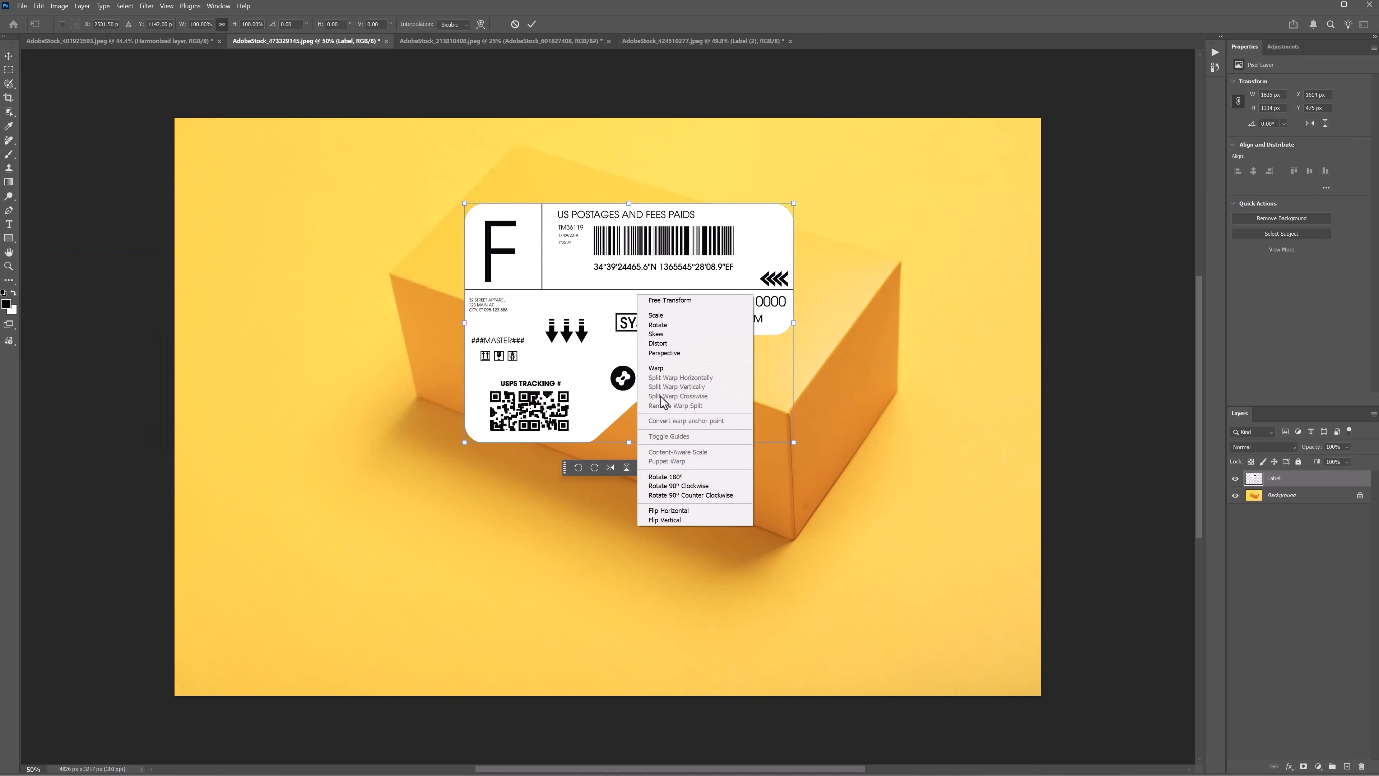
{"action": "left_click", "coordinate": [668, 353]}
{"action": "left_click_drag", "start_coordinate": [793, 443], "coordinate": [739, 378]}
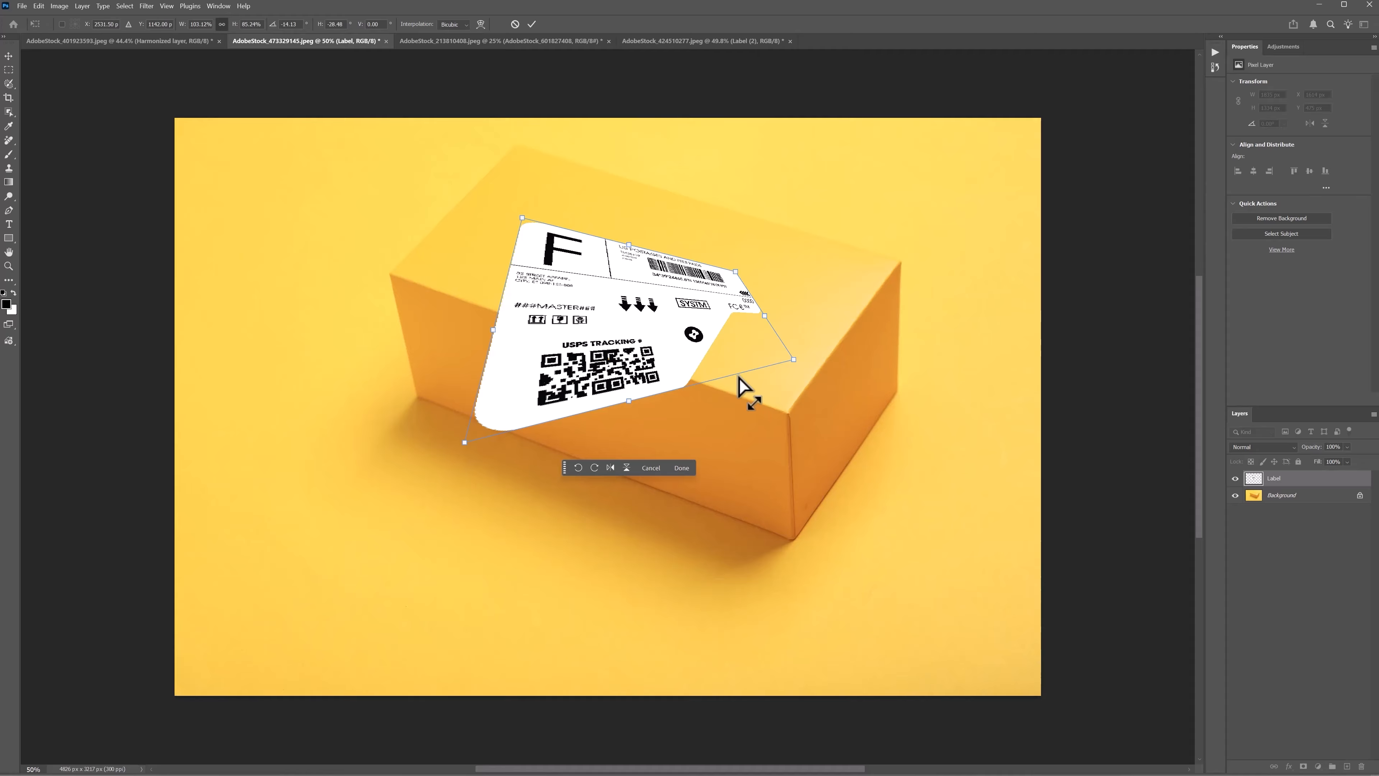
{"action": "key", "text": "ctrl+z"}
{"action": "key", "text": "ctrl+z"}
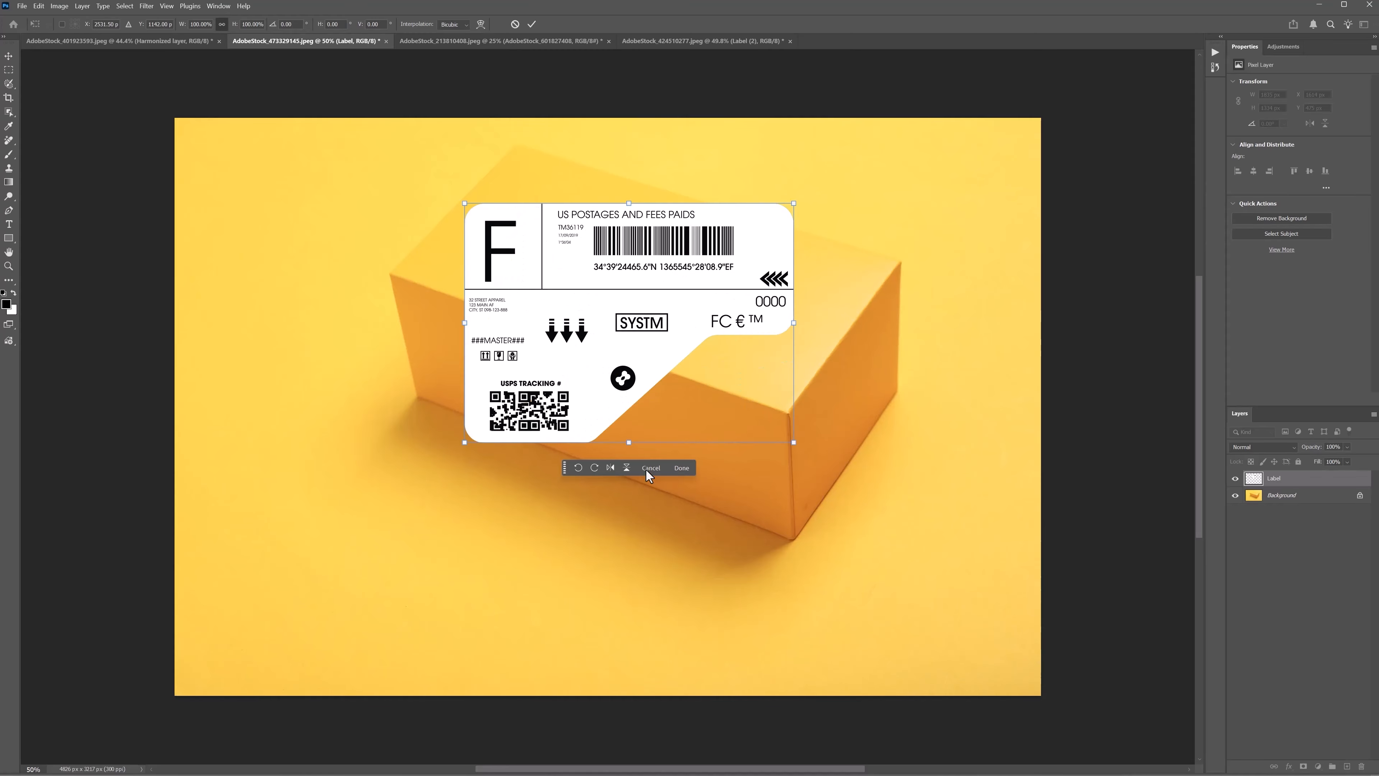
{"action": "left_click", "coordinate": [650, 468]}
Step: Convert the Label layer to a smart object and position it over the yellow box
{"action": "left_click_drag", "start_coordinate": [646, 344], "coordinate": [456, 499]}
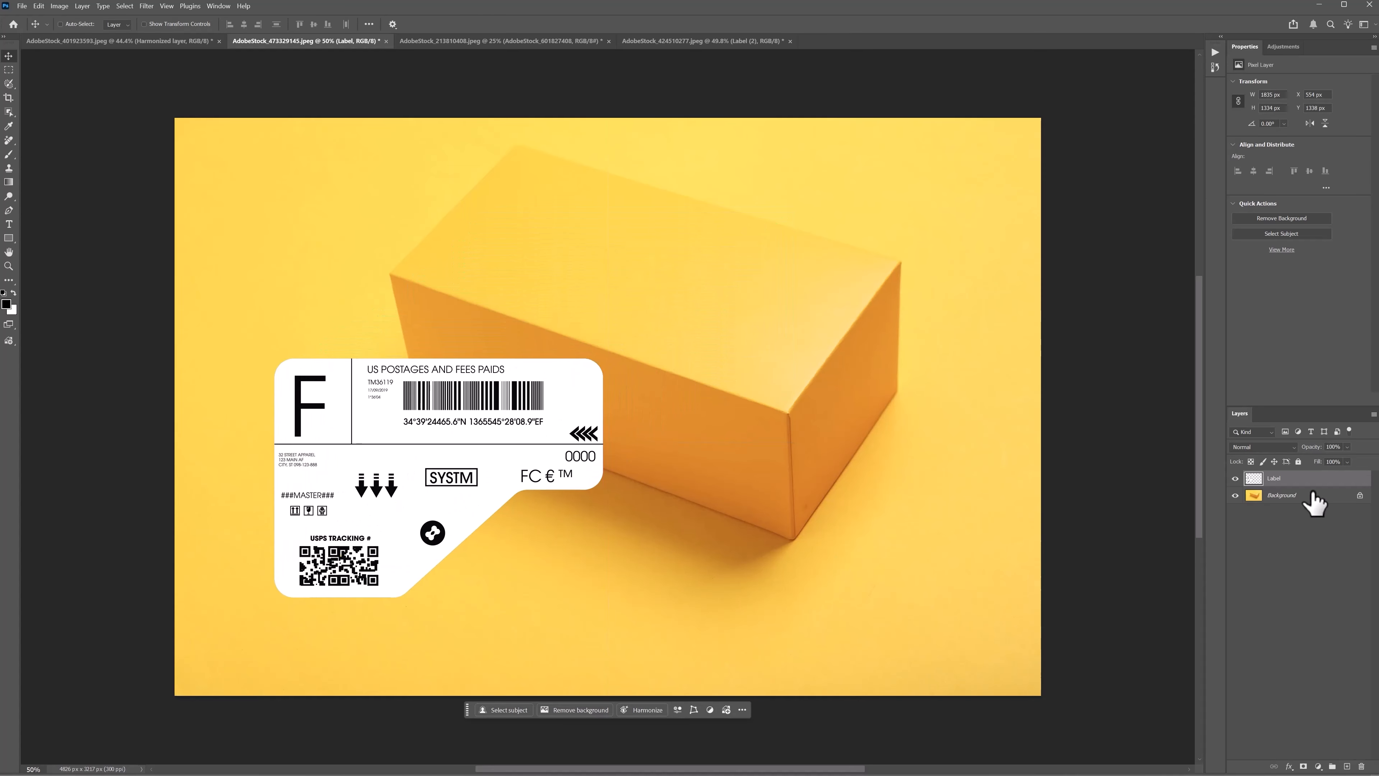
{"action": "right_click", "coordinate": [1291, 486]}
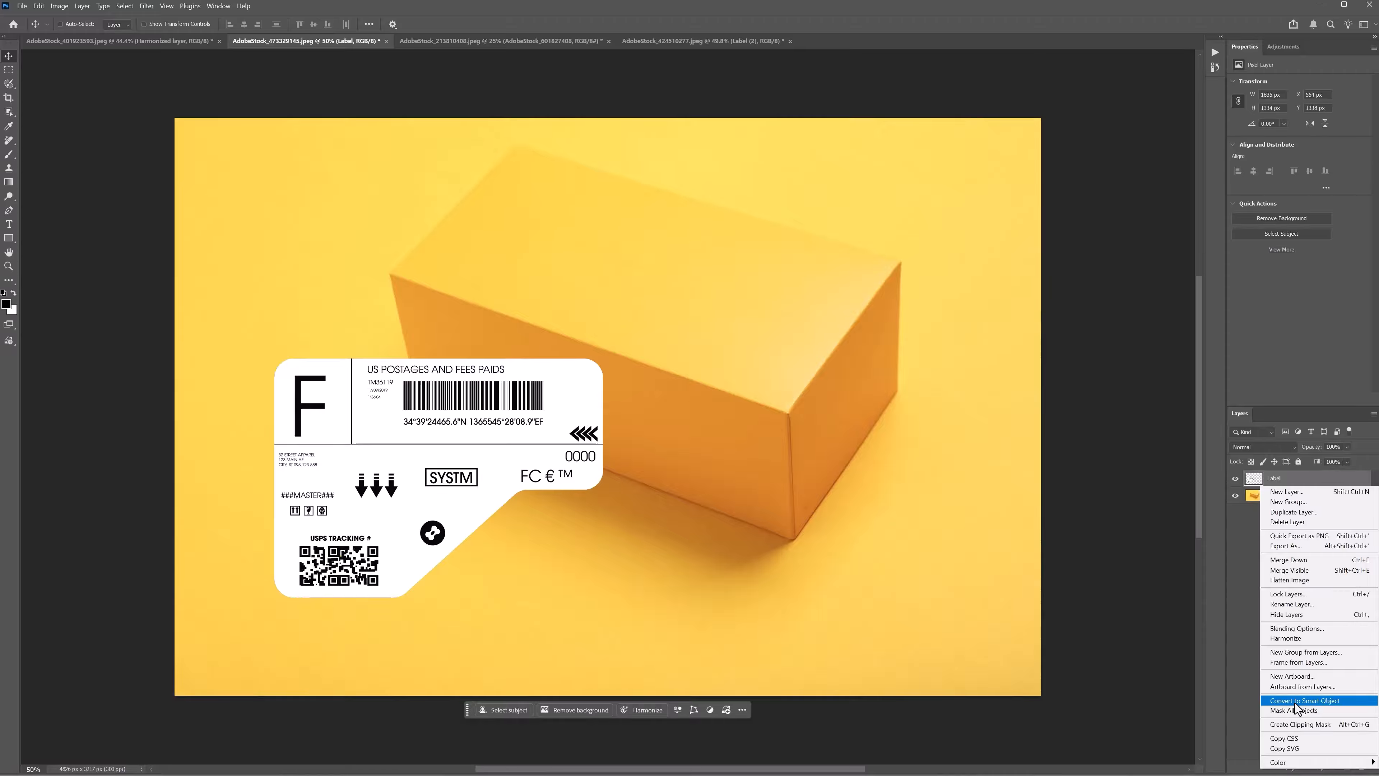
{"action": "left_click", "coordinate": [1297, 701]}
{"action": "left_click_drag", "start_coordinate": [371, 372], "coordinate": [583, 220]}
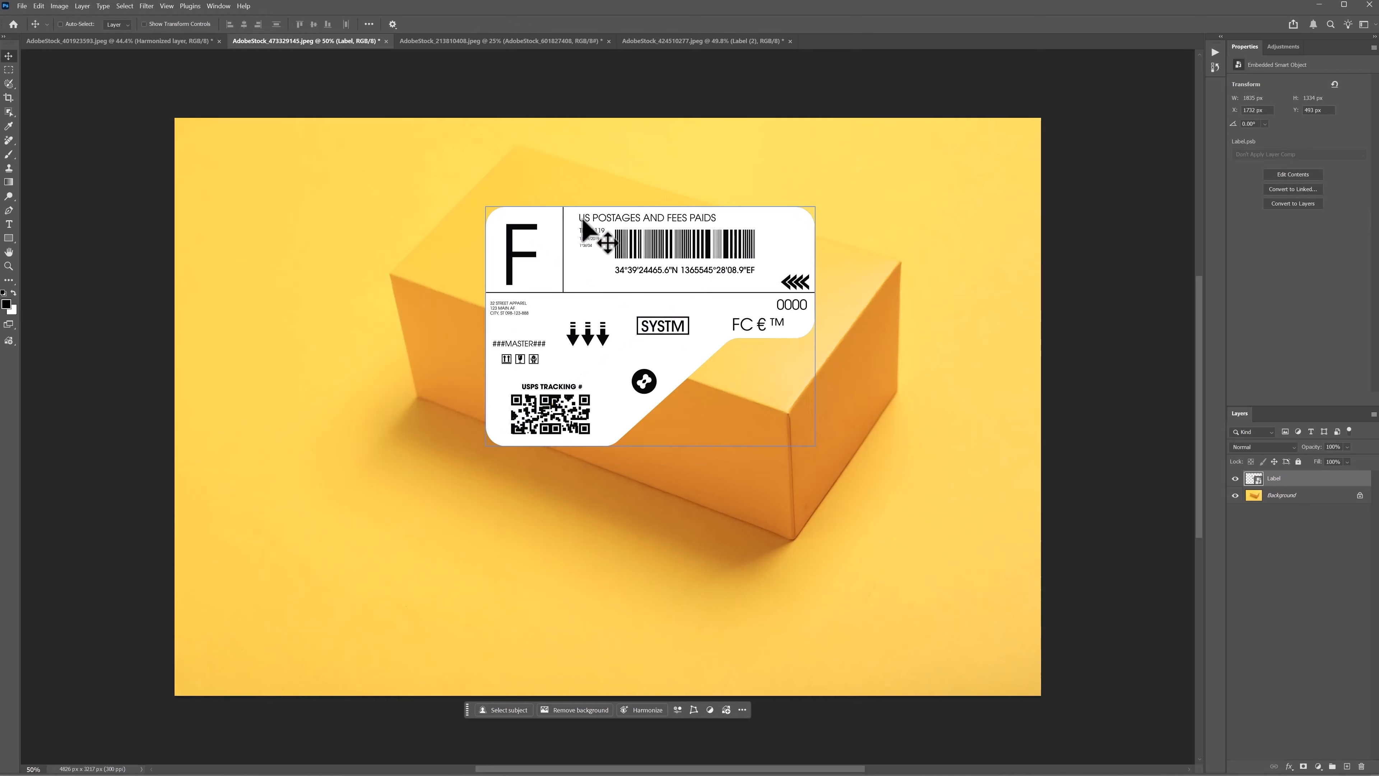
{"action": "key", "text": "ctrl"}
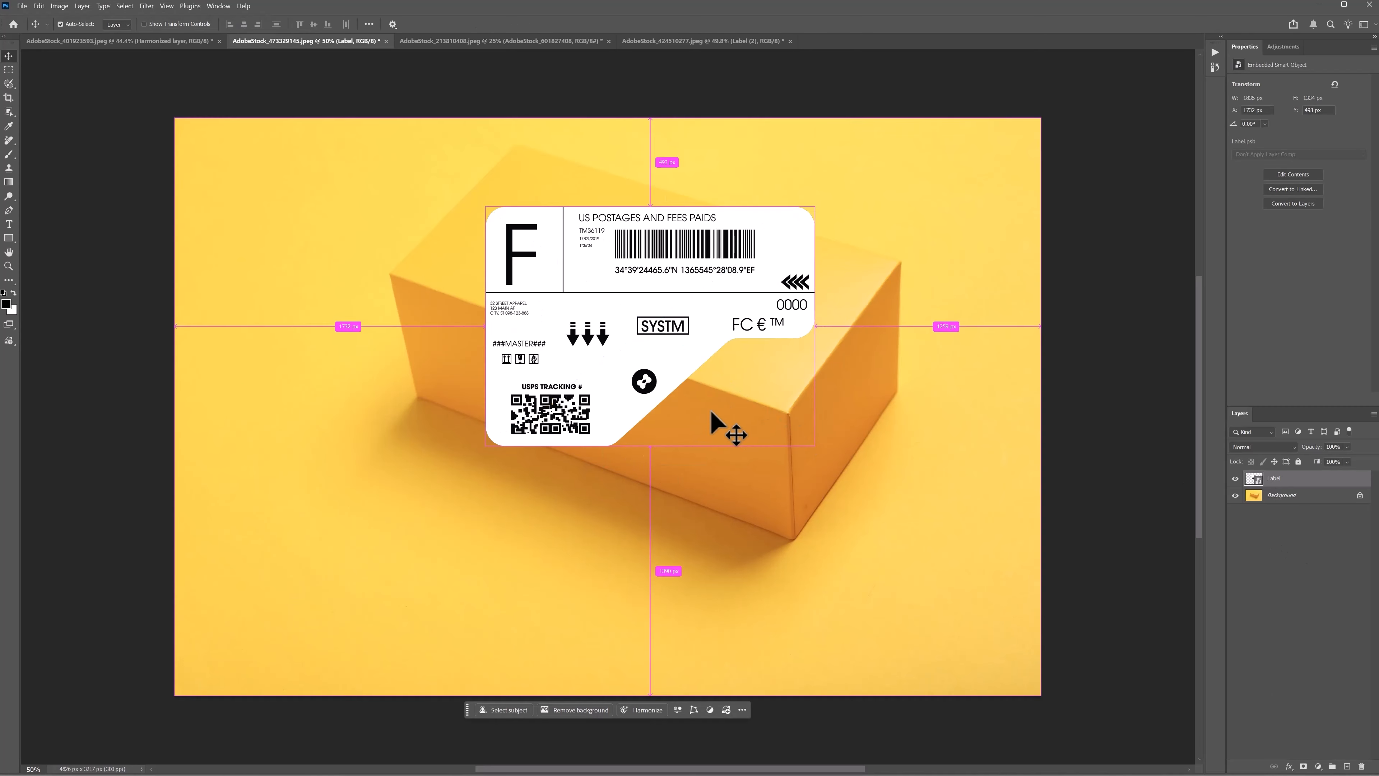
Step: Distort the label so its four corners follow the perspective of the yellow box's top face near its left end, and apply the transform
{"action": "key", "text": "ctrl+t"}
{"action": "right_click", "coordinate": [693, 245]}
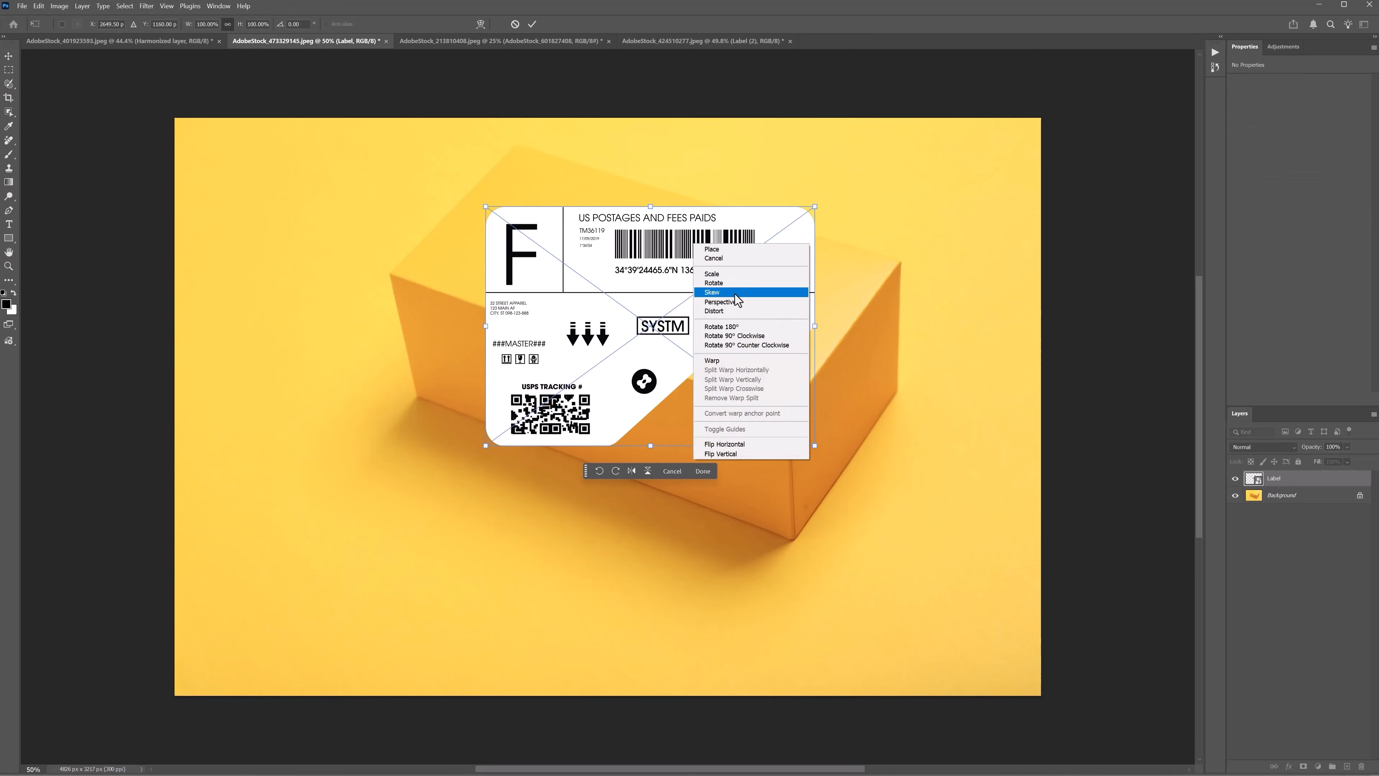
{"action": "left_click", "coordinate": [727, 314]}
{"action": "left_click_drag", "start_coordinate": [486, 207], "coordinate": [527, 183]}
{"action": "left_click_drag", "start_coordinate": [813, 445], "coordinate": [775, 425]}
{"action": "key", "text": "ctrl+z"}
{"action": "left_click_drag", "start_coordinate": [486, 446], "coordinate": [451, 276]}
{"action": "left_click_drag", "start_coordinate": [820, 450], "coordinate": [668, 343]}
{"action": "left_click_drag", "start_coordinate": [816, 207], "coordinate": [730, 243]}
{"action": "left_click_drag", "start_coordinate": [452, 276], "coordinate": [449, 272]}
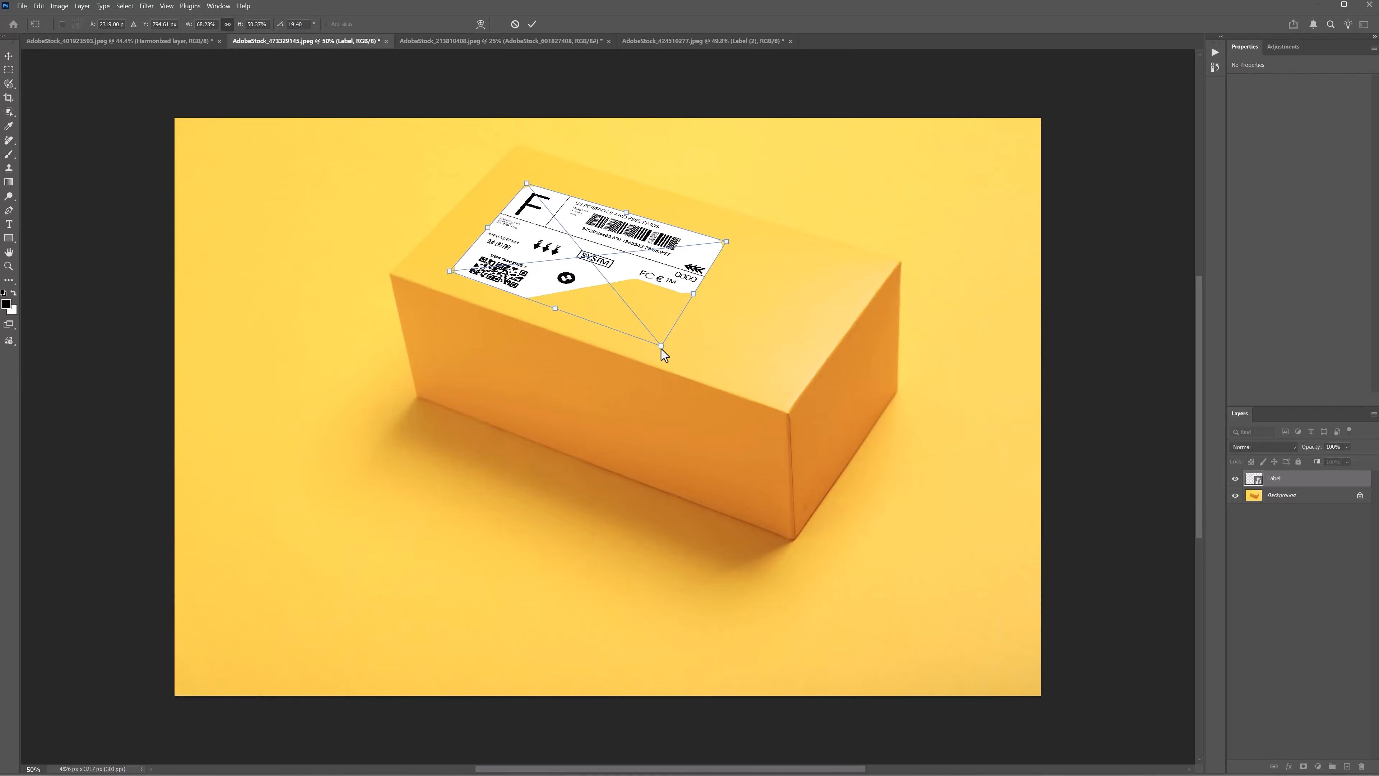
{"action": "left_click_drag", "start_coordinate": [661, 349], "coordinate": [659, 351]}
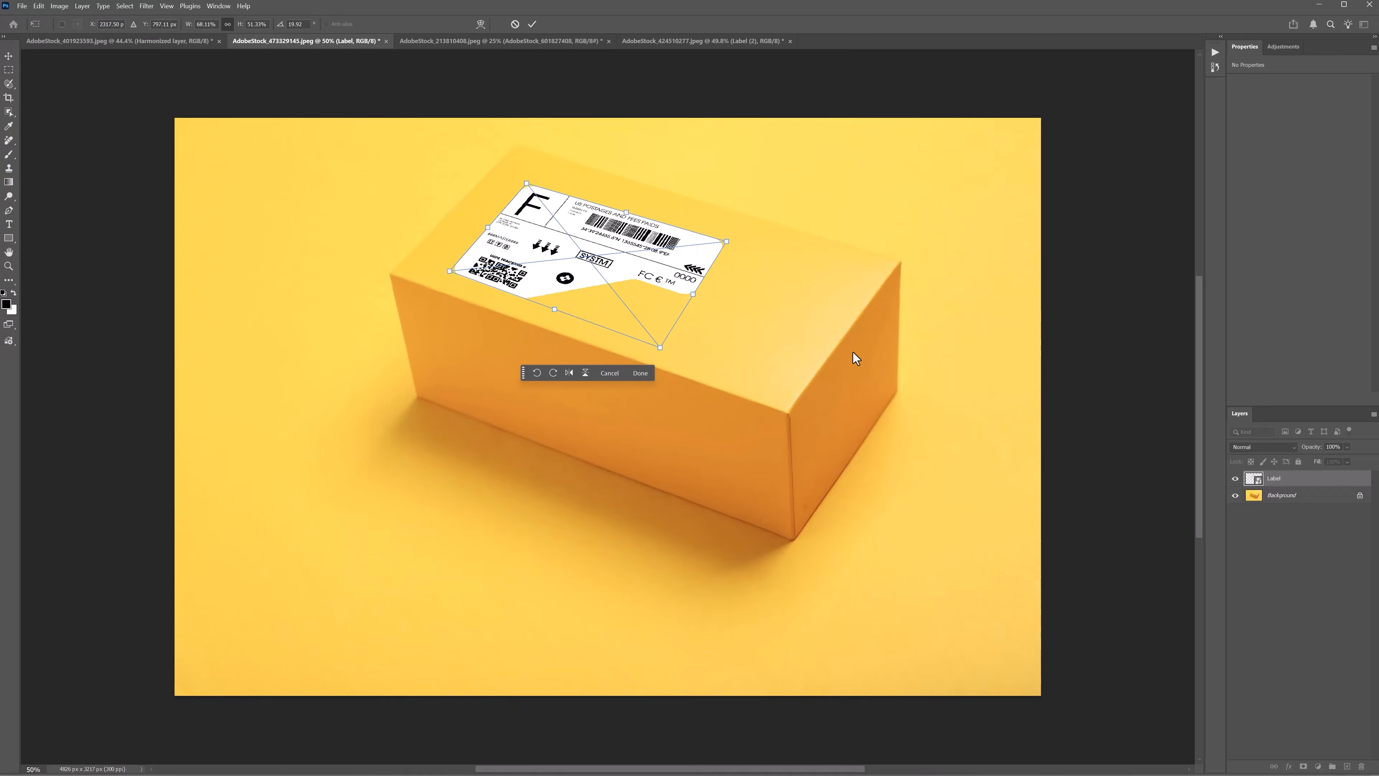
{"action": "key", "text": "Return"}
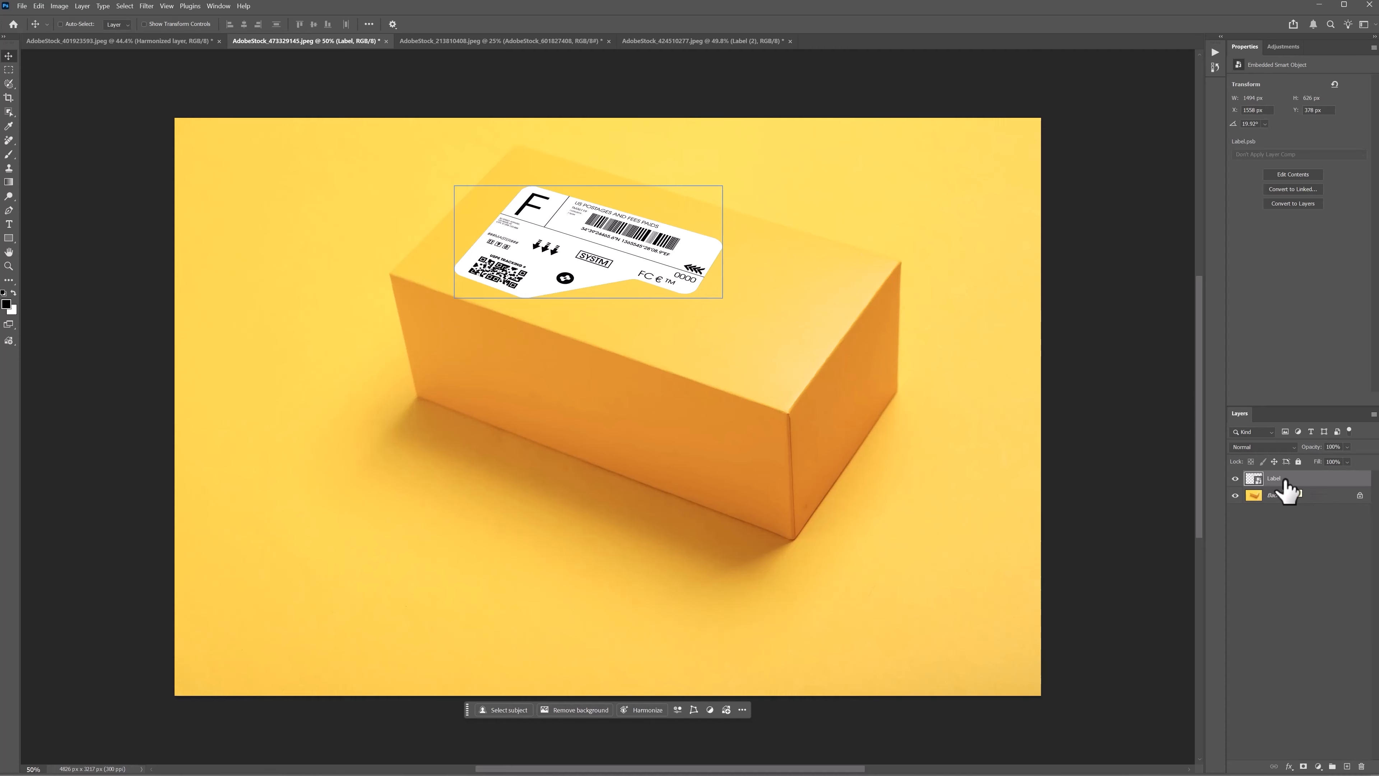
Step: Open the Label smart object's contents, add the letter B in front of the number below the barcode, and save the contents
{"action": "double_click", "coordinate": [1254, 479]}
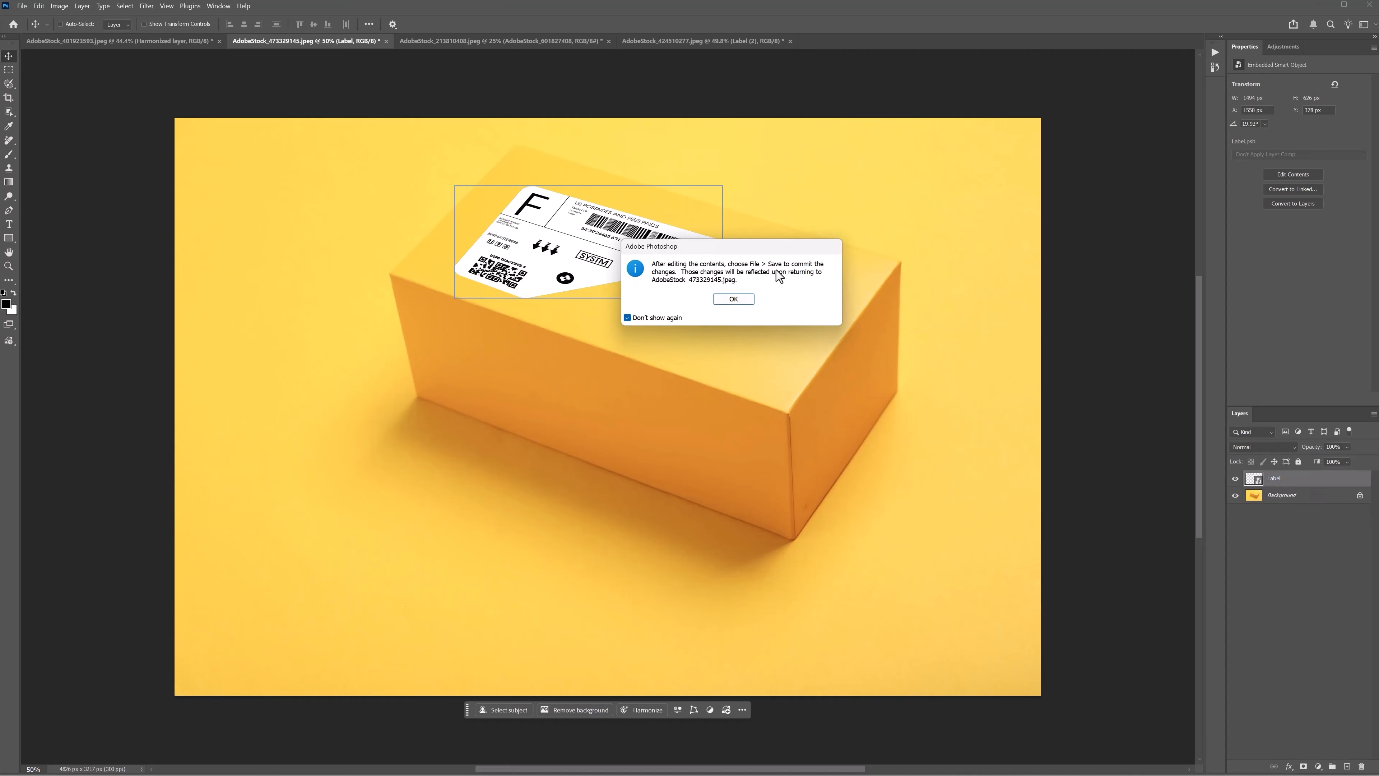
{"action": "left_click", "coordinate": [722, 299]}
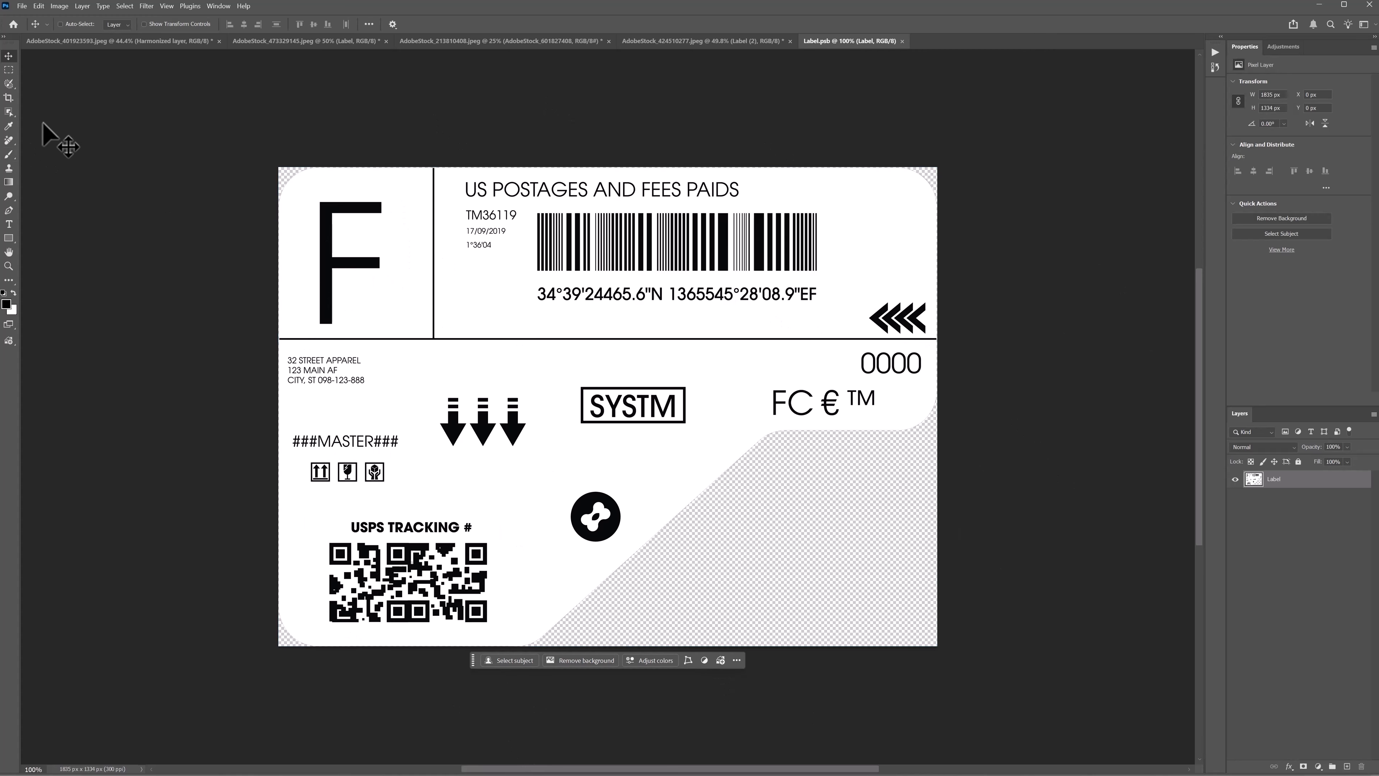
{"action": "left_click", "coordinate": [8, 224]}
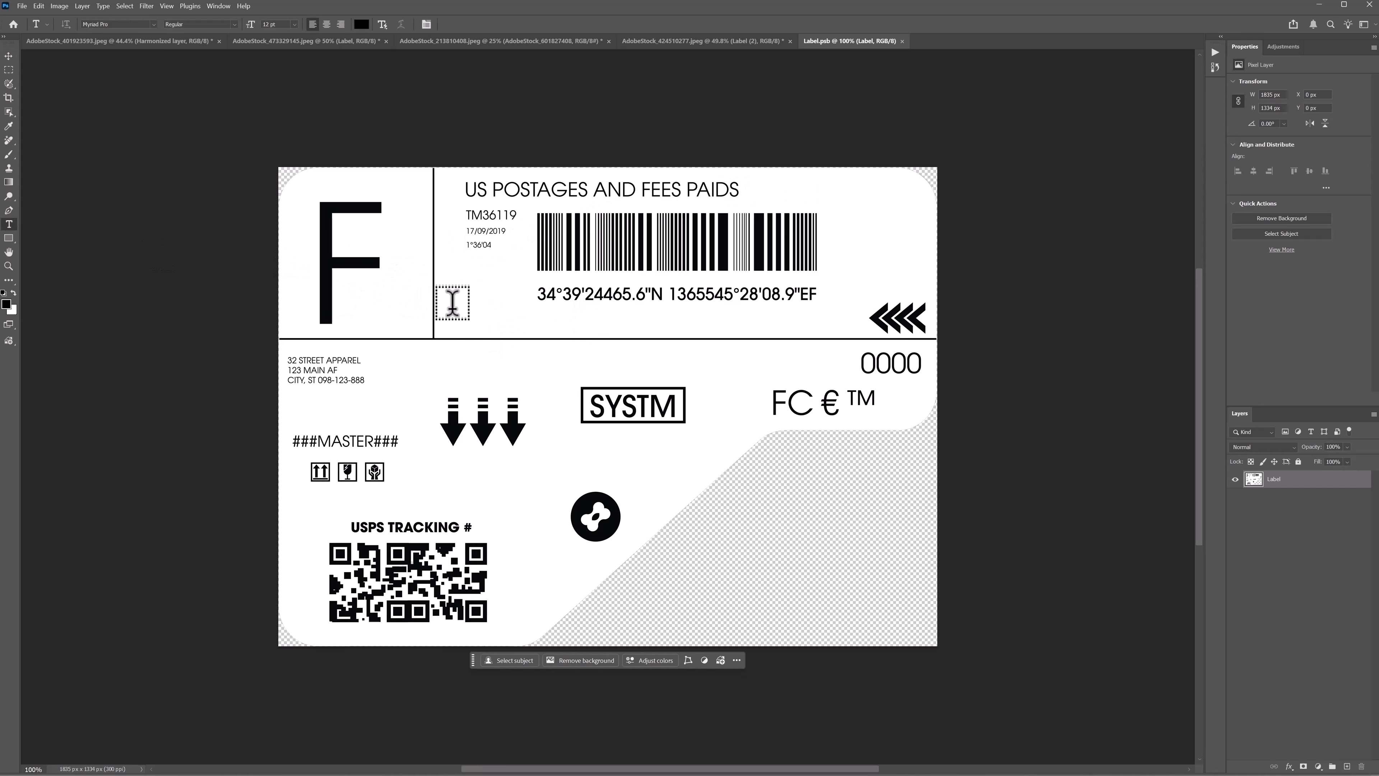
{"action": "left_click", "coordinate": [474, 287]}
{"action": "type", "text": "B"}
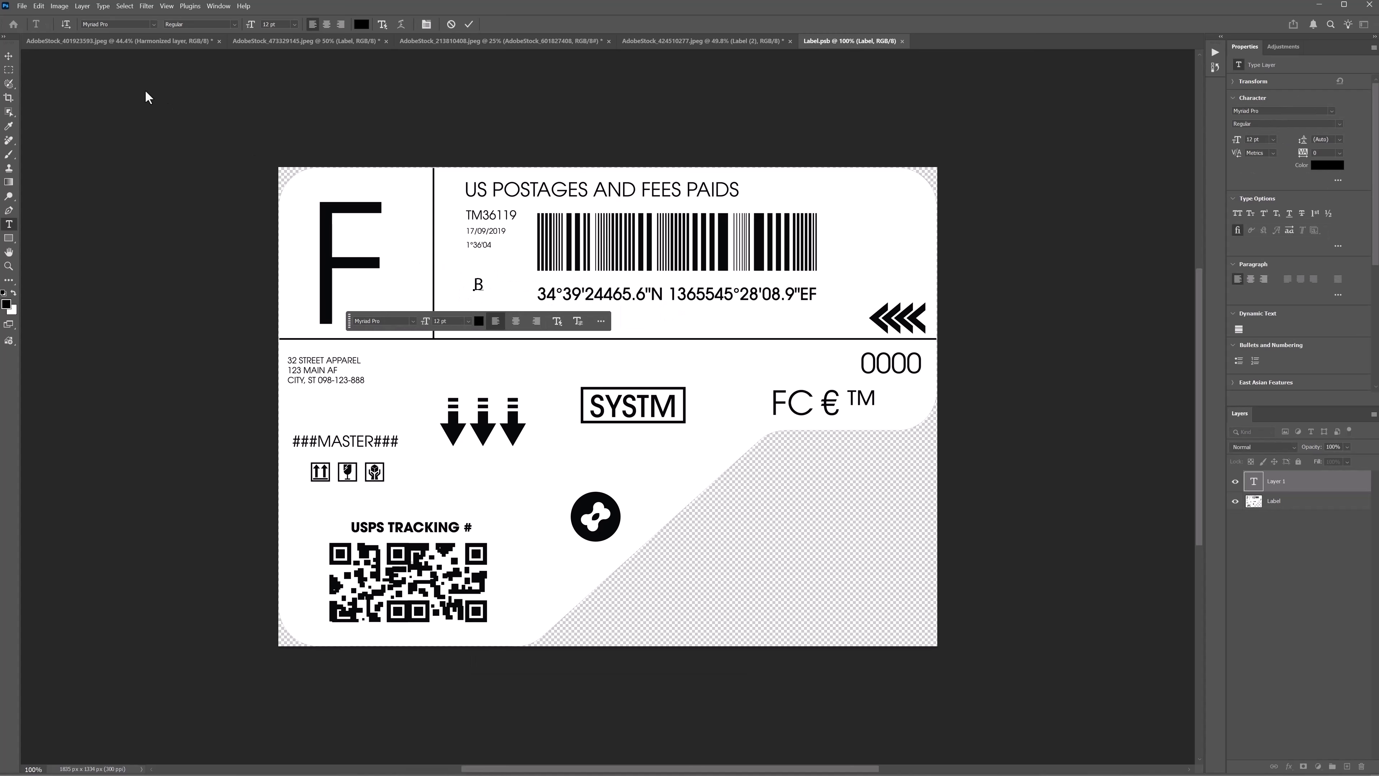
{"action": "left_click", "coordinate": [9, 56]}
{"action": "left_click_drag", "start_coordinate": [471, 287], "coordinate": [532, 294]}
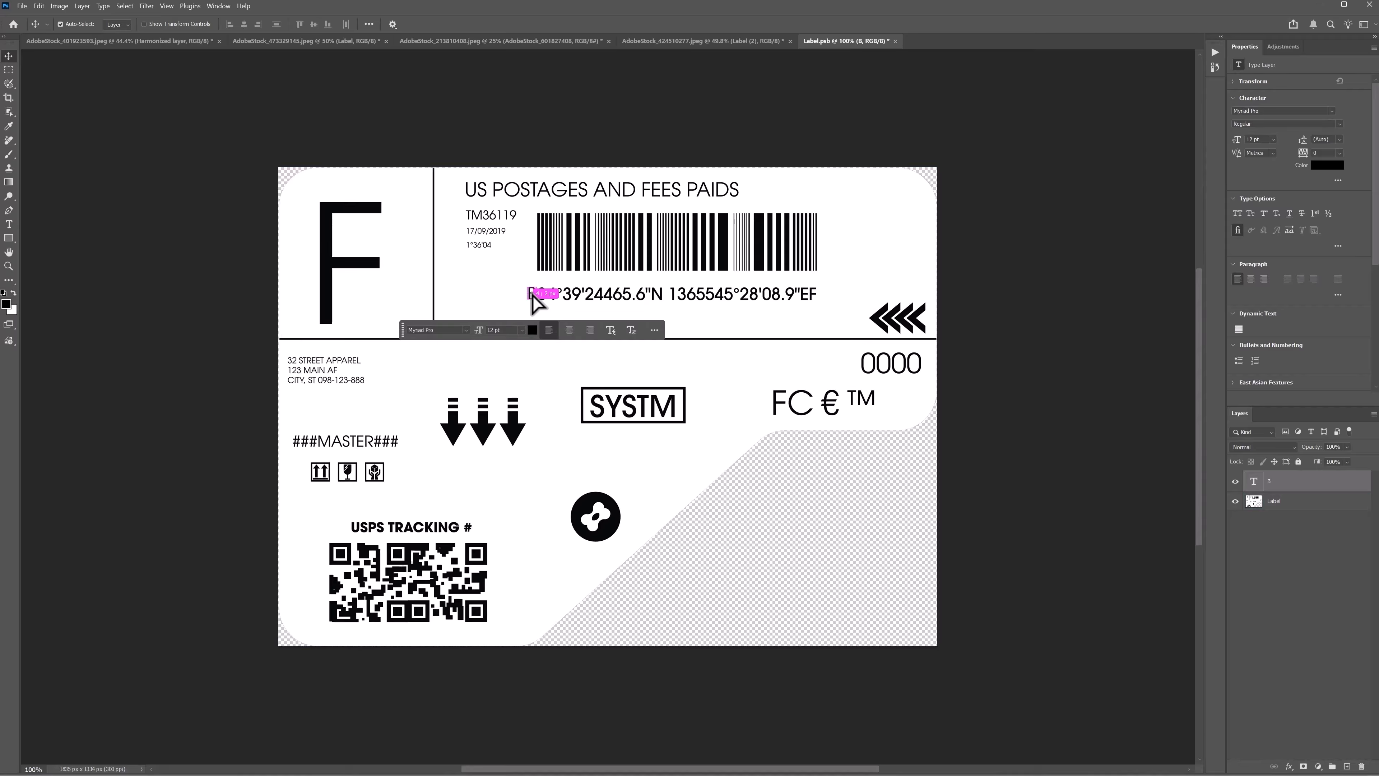
{"action": "key", "text": "ctrl+s"}
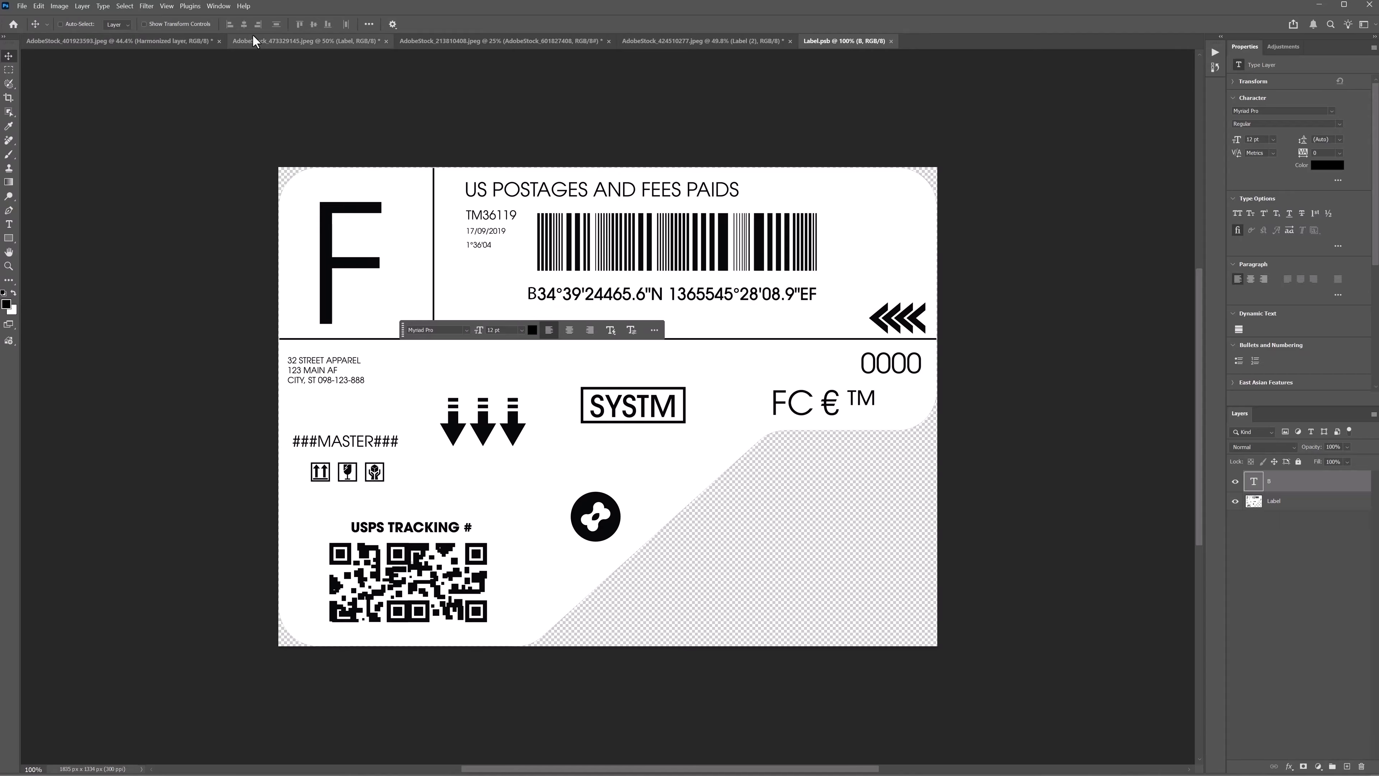
Step: Return to AdobeStock_473329145.jpeg and give the Label layer a Multiply drop shadow with distance 2 px, spread 13% and size 3 px
{"action": "left_click", "coordinate": [266, 40]}
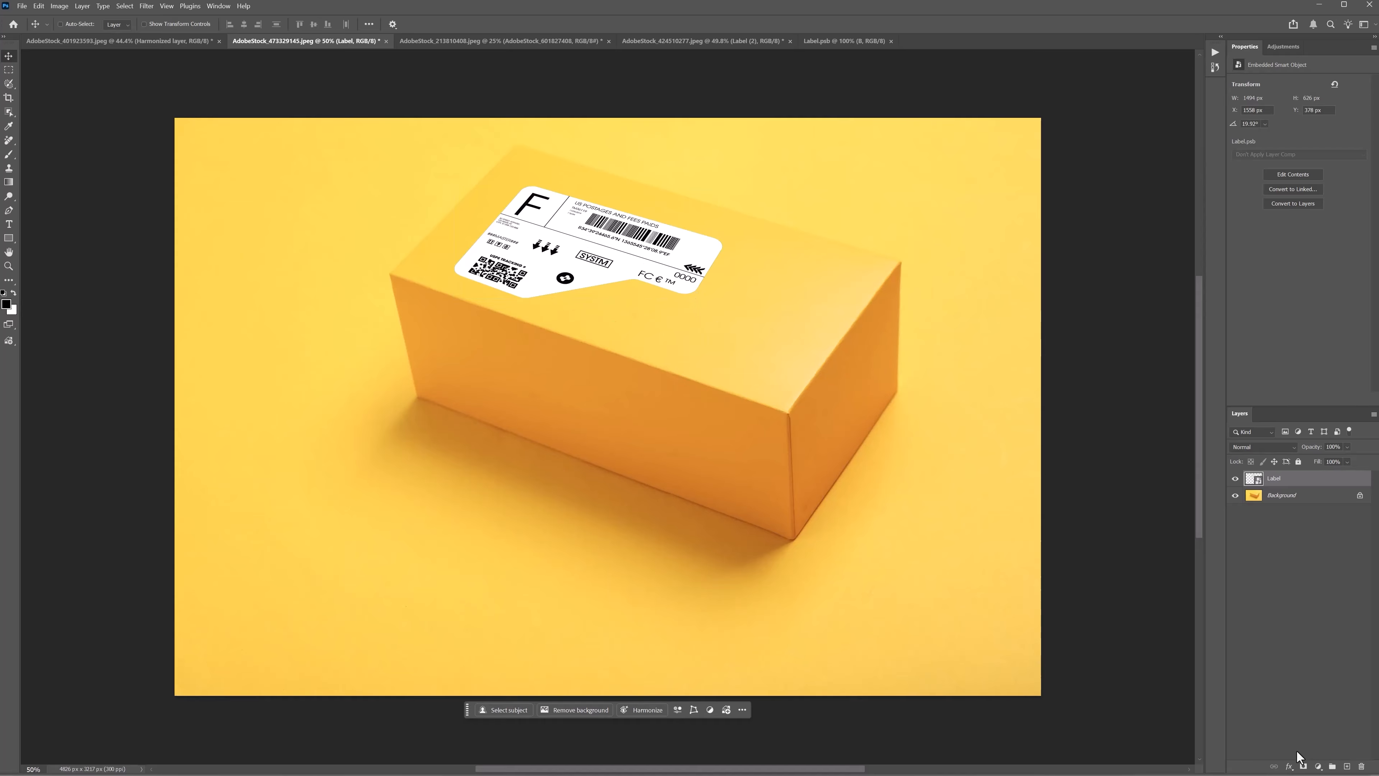
{"action": "left_click", "coordinate": [1289, 767]}
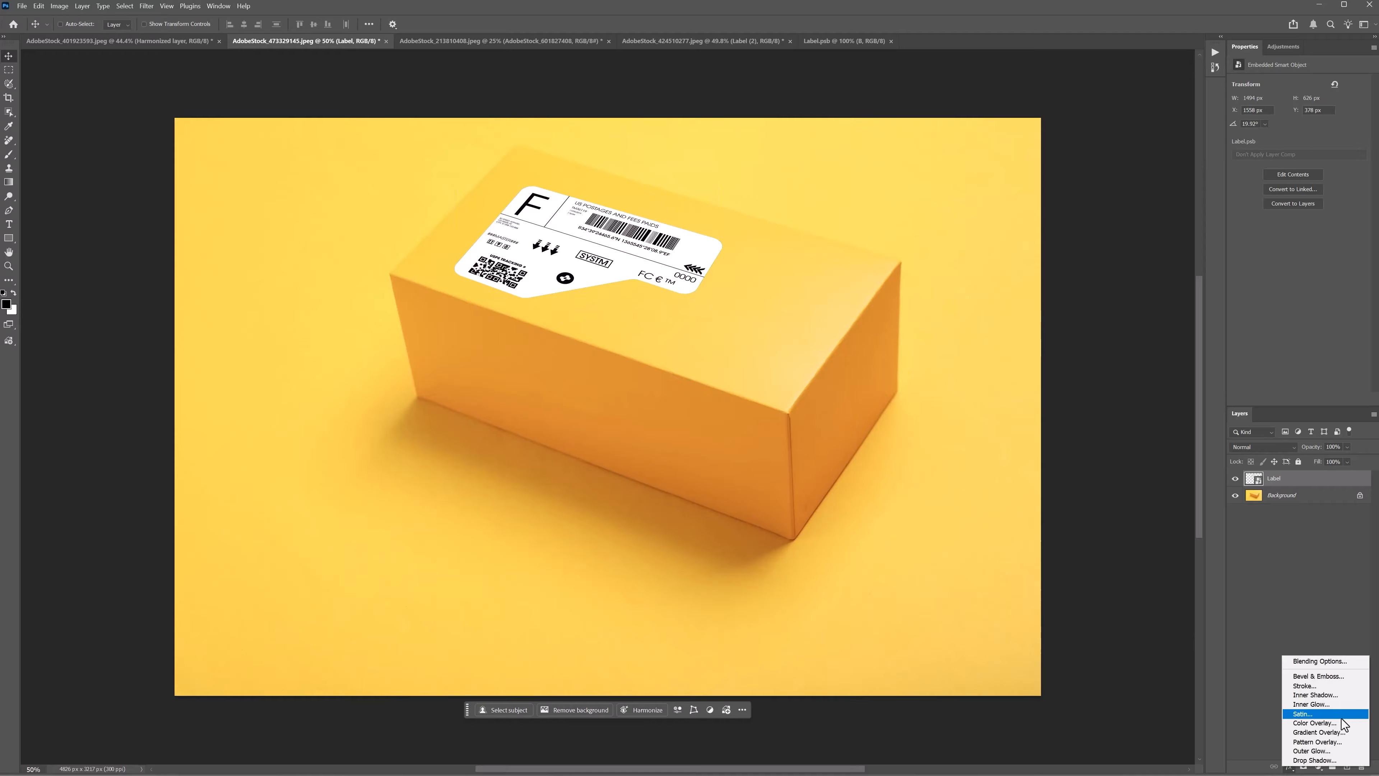
{"action": "left_click", "coordinate": [1340, 760]}
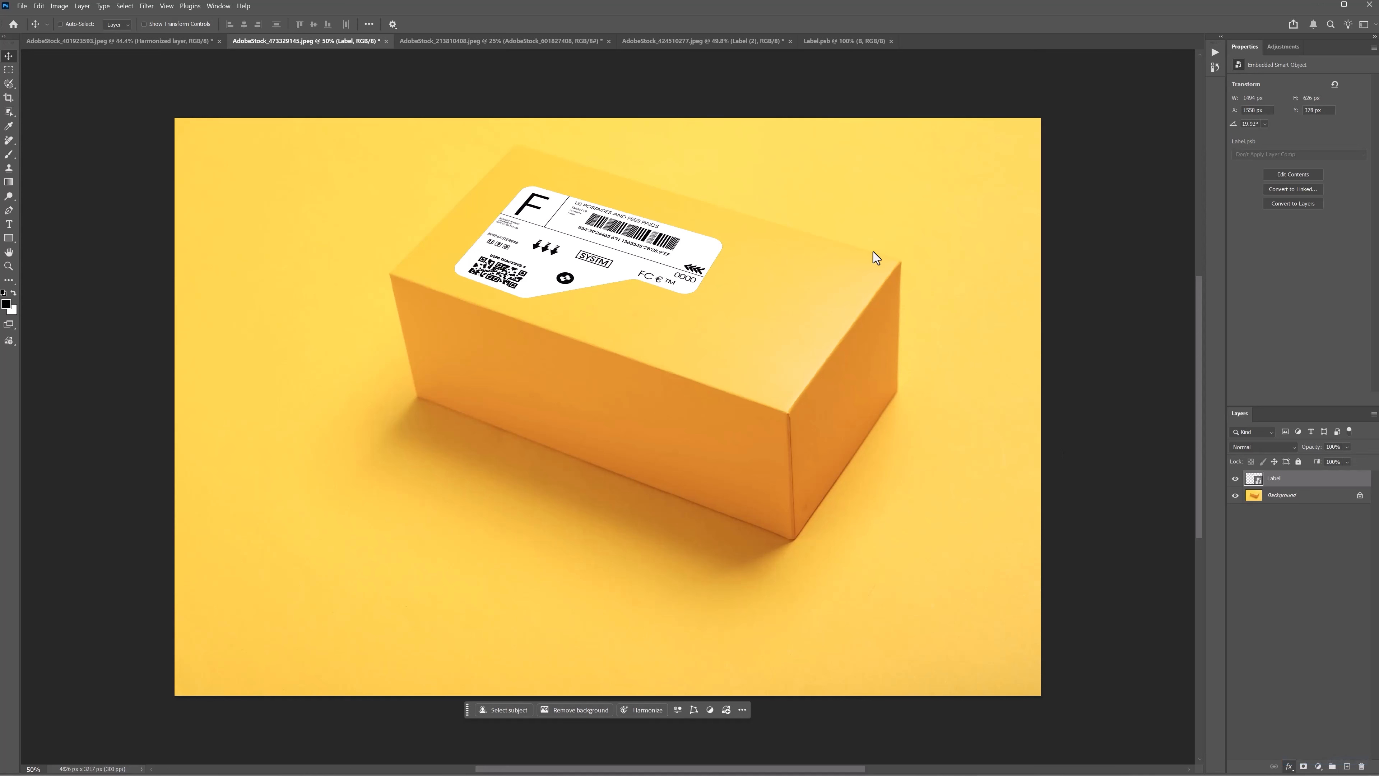
{"action": "left_click_drag", "start_coordinate": [239, 208], "coordinate": [226, 234]}
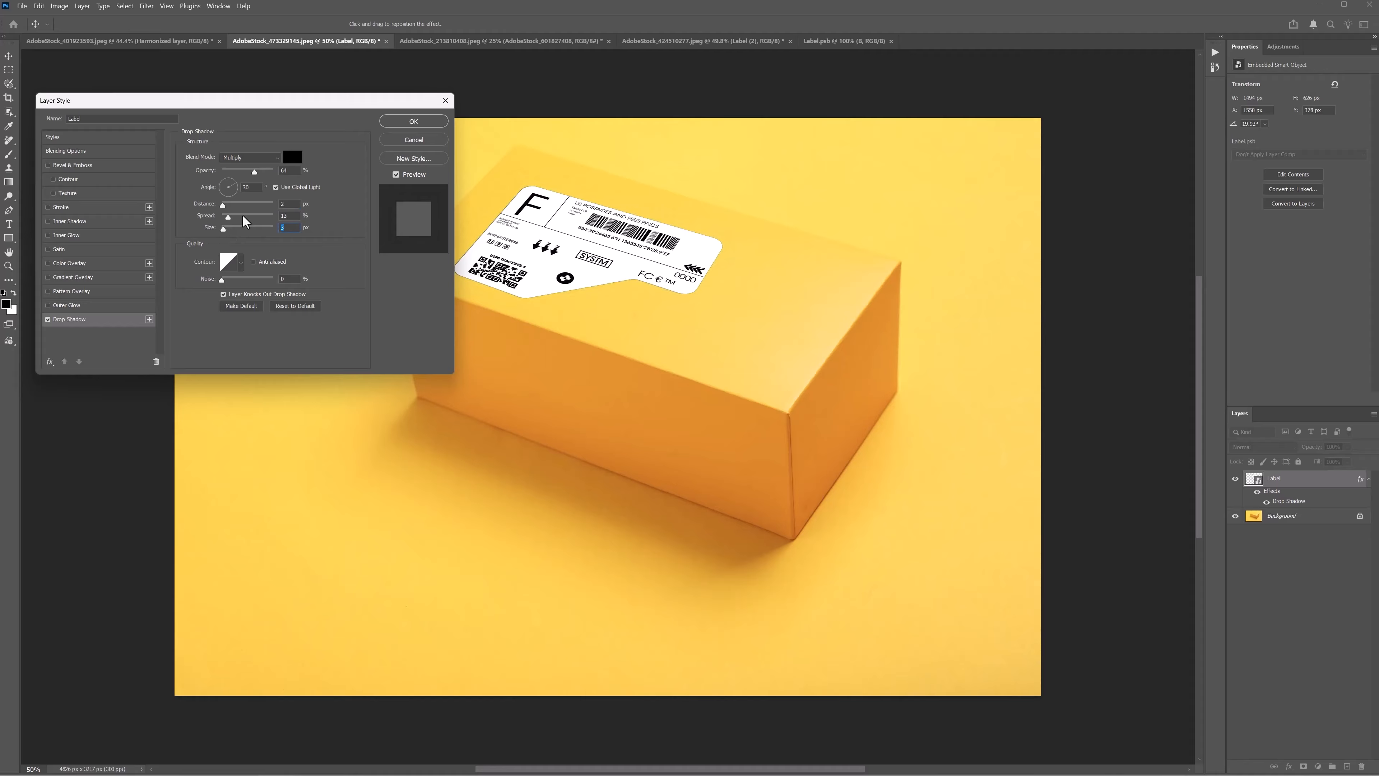
{"action": "left_click", "coordinate": [426, 123]}
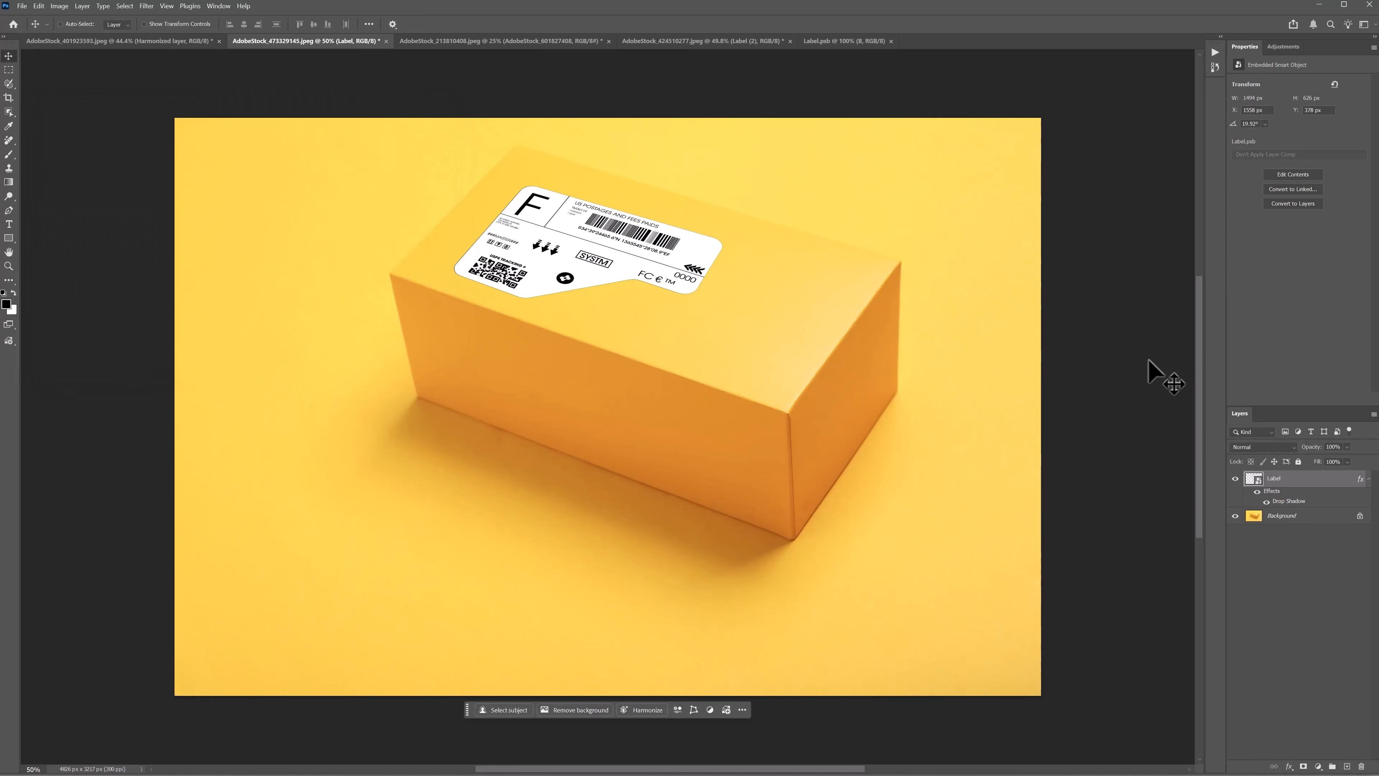
Step: Switch to the wine bottle document AdobeStock_213810408.jpeg, move the DECOAR label onto the bottle and convert its layer to a smart object
{"action": "left_click", "coordinate": [480, 40]}
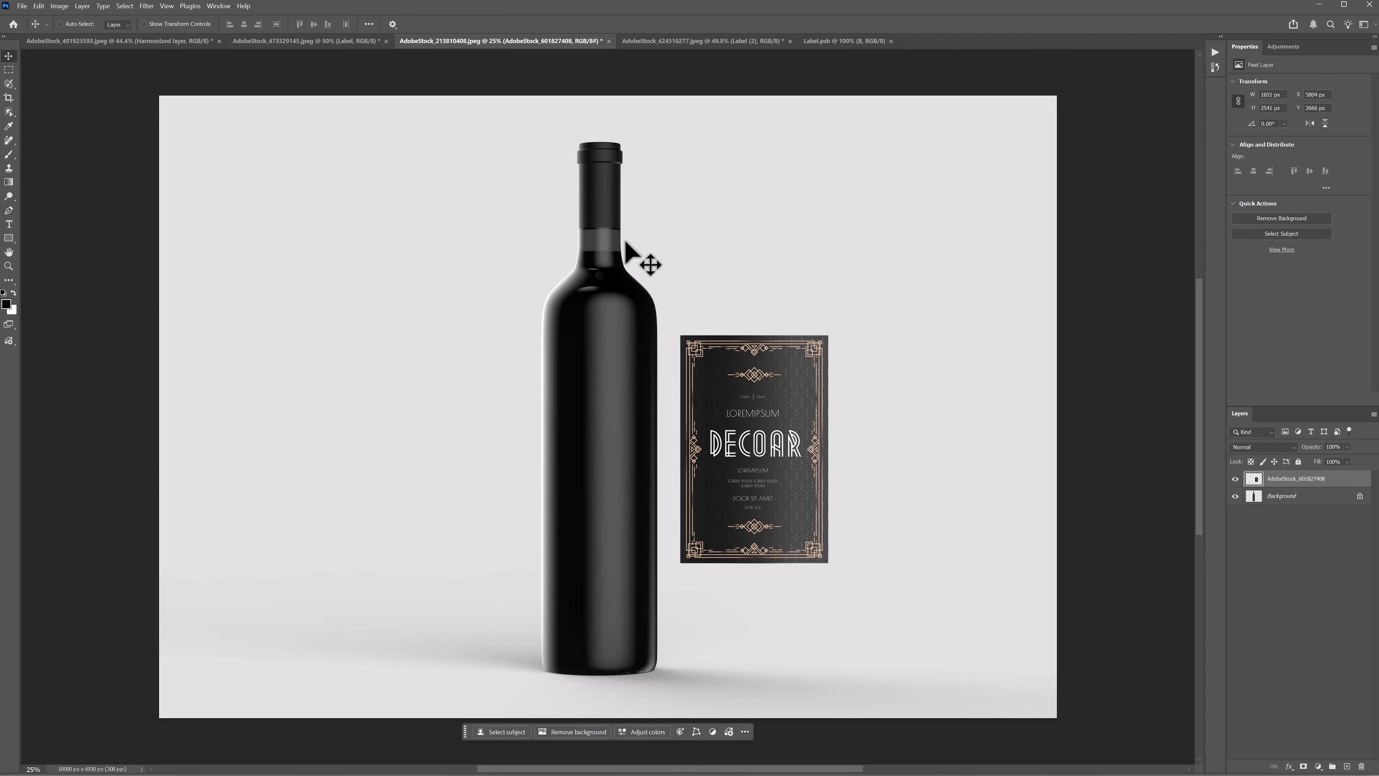
{"action": "left_click", "coordinate": [756, 460]}
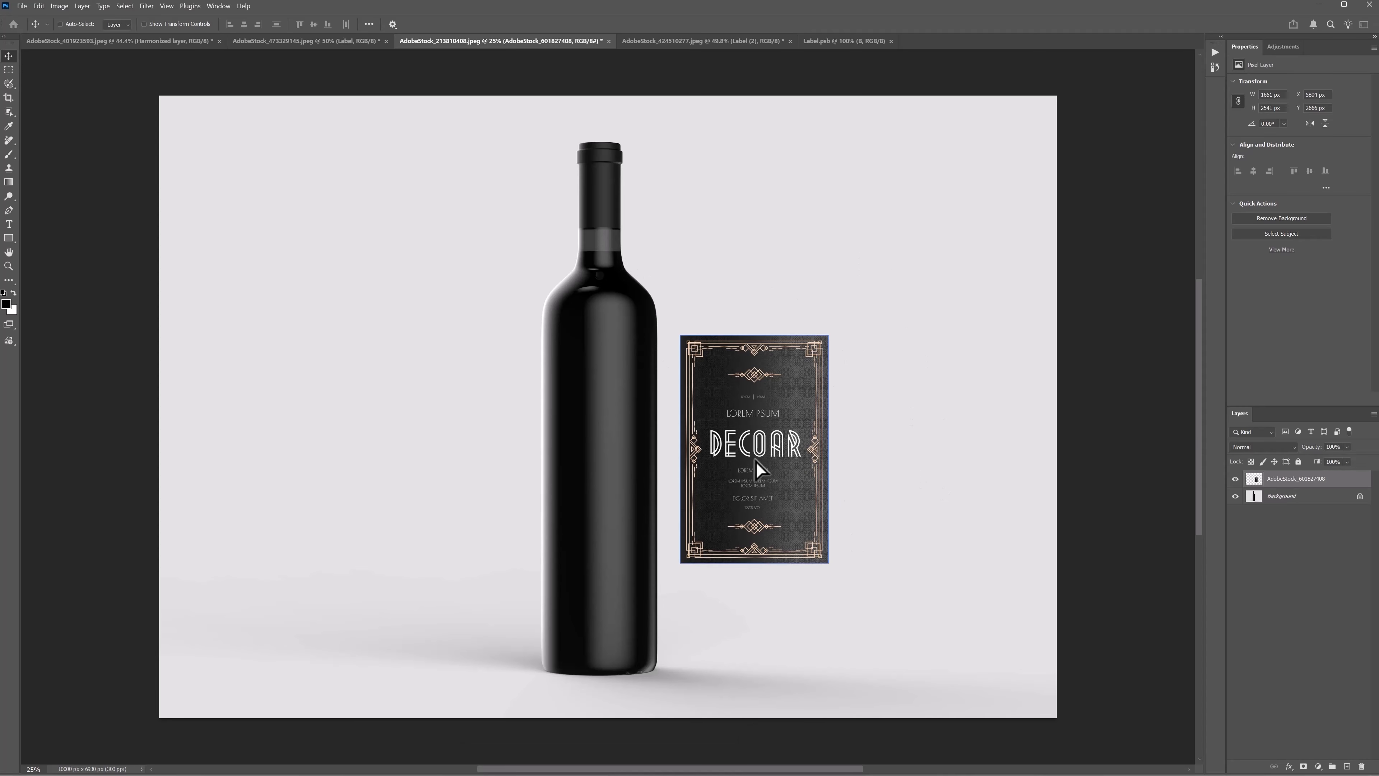
{"action": "left_click_drag", "start_coordinate": [758, 467], "coordinate": [580, 492]}
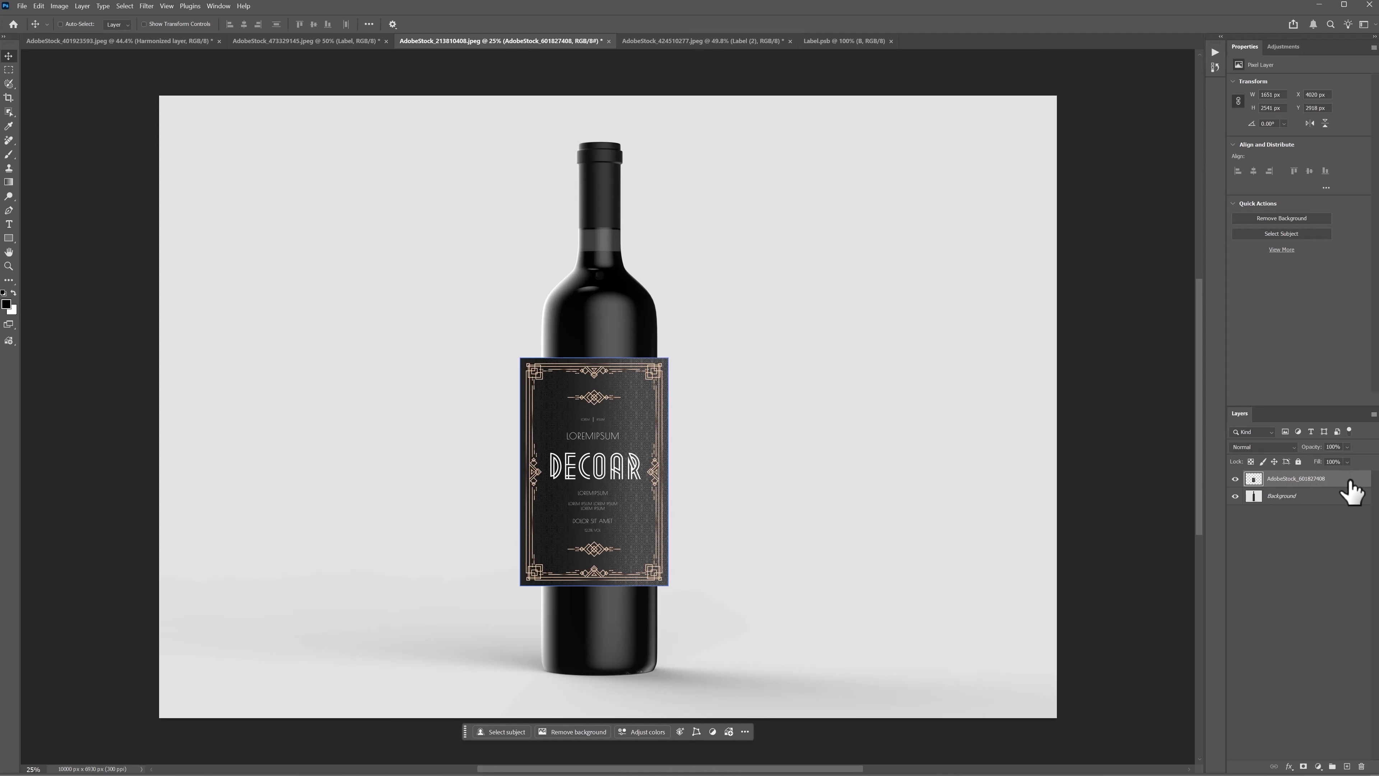
{"action": "right_click", "coordinate": [1338, 478]}
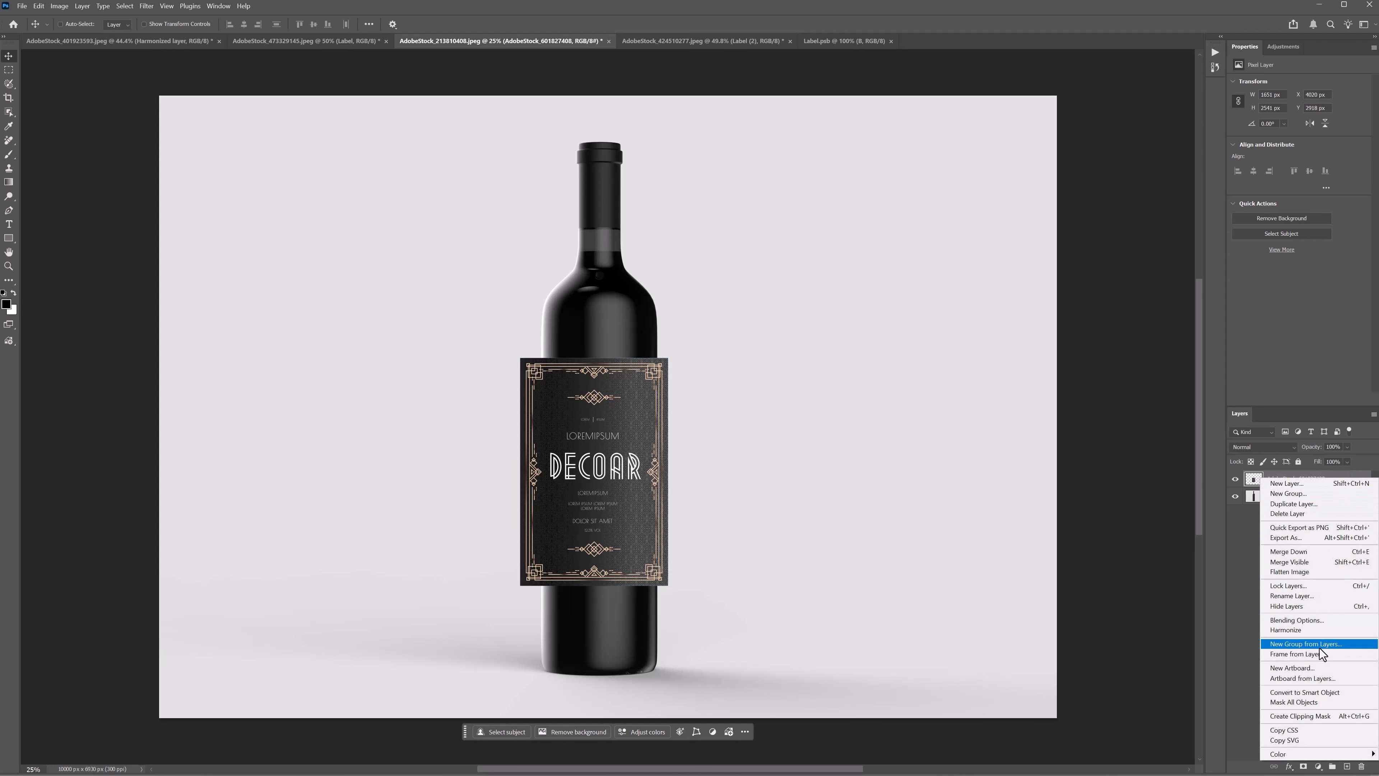
{"action": "left_click", "coordinate": [1321, 691]}
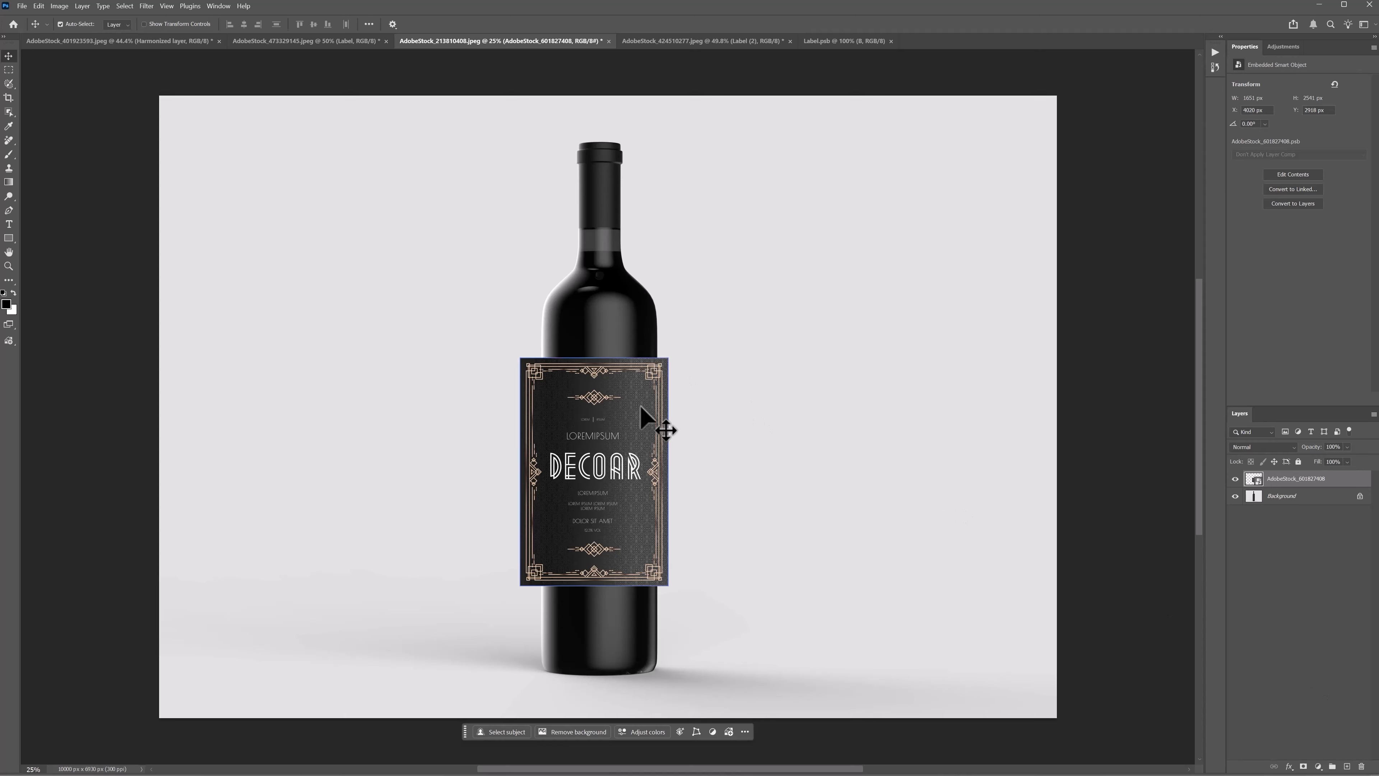
Step: Scale the DECOAR label down to about 79% to match the bottle's width and center it on the bottle's body
{"action": "key", "text": "ctrl+t"}
{"action": "left_click_drag", "start_coordinate": [668, 359], "coordinate": [656, 370]}
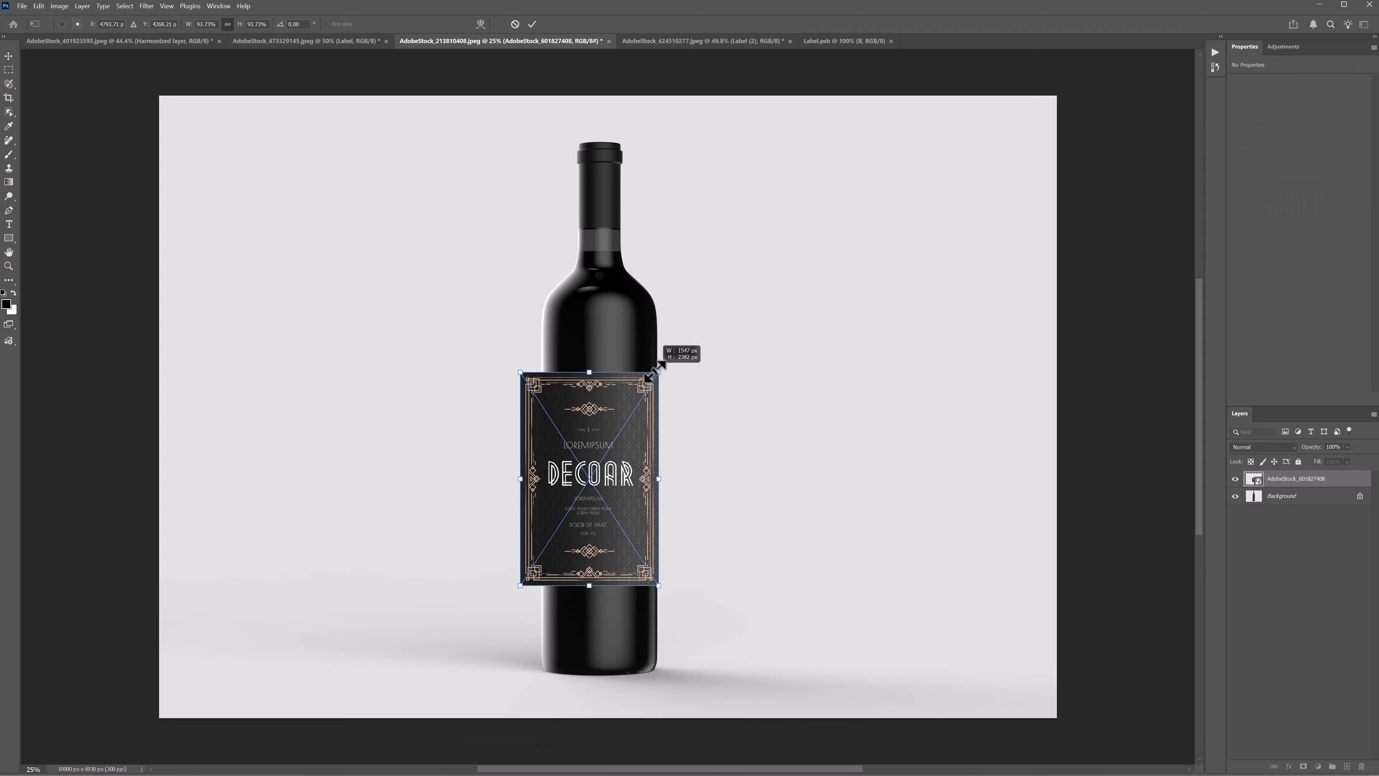
{"action": "left_click_drag", "start_coordinate": [523, 373], "coordinate": [554, 398]}
{"action": "left_click_drag", "start_coordinate": [611, 436], "coordinate": [609, 398]}
{"action": "key", "text": "Return"}
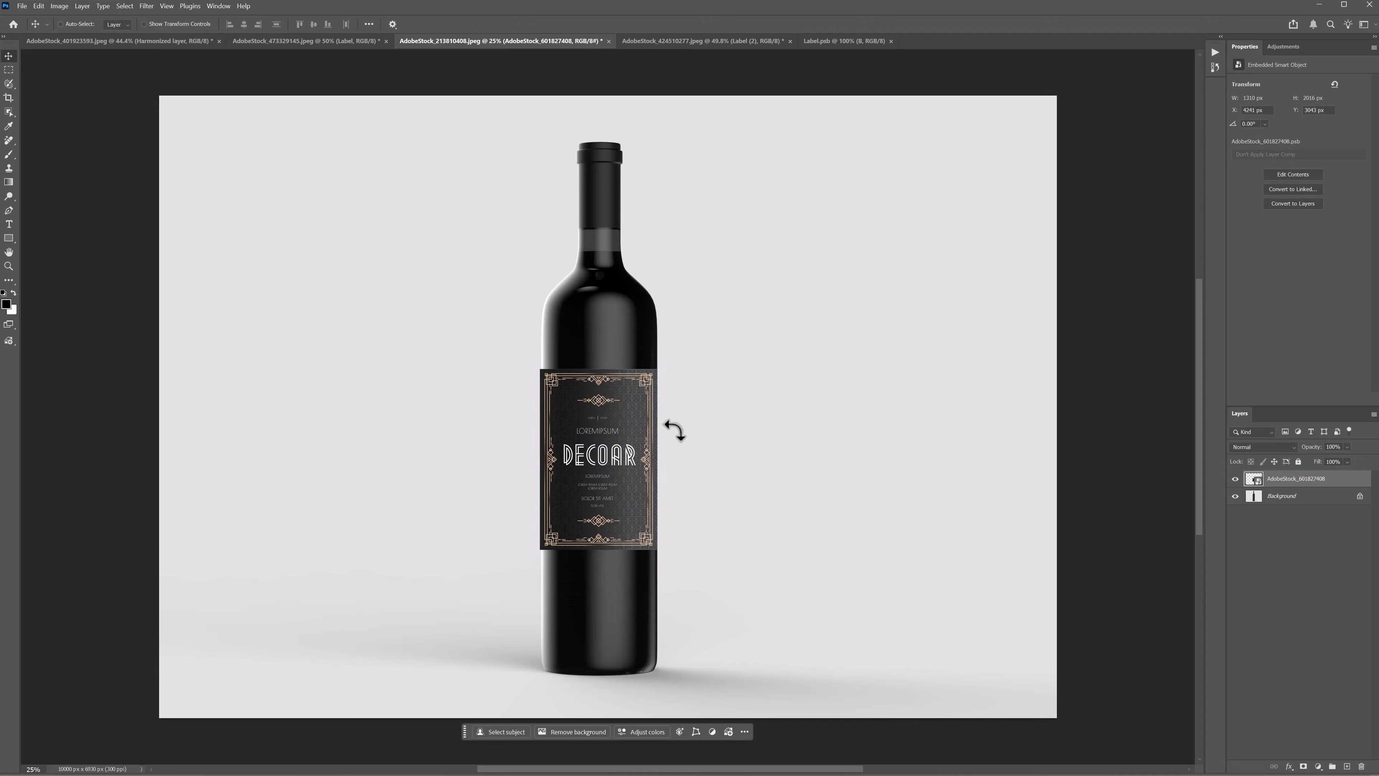
{"action": "left_click_drag", "start_coordinate": [596, 451], "coordinate": [599, 451]}
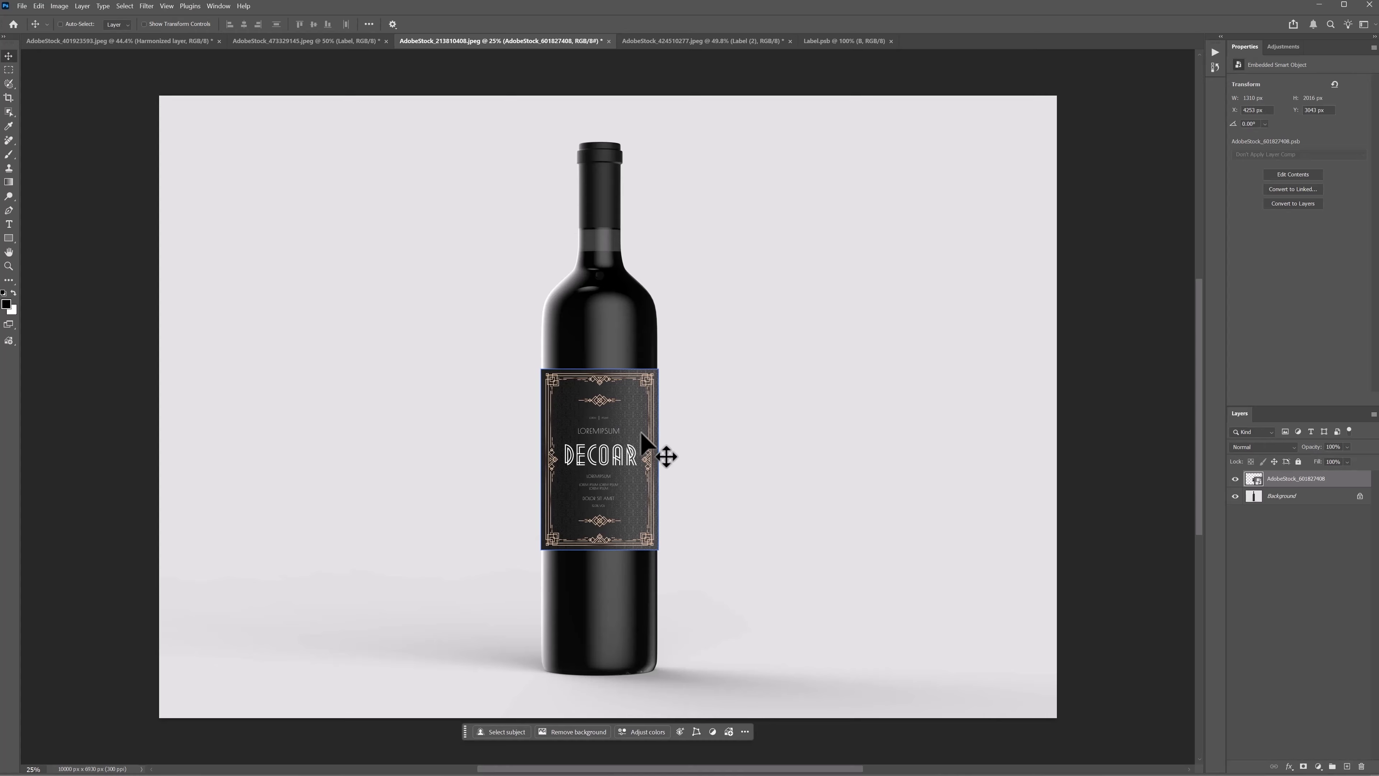
Step: Start warping the DECOAR label on the wine bottle and choose the Cylinder warp preset
{"action": "key", "text": "ctrl+t"}
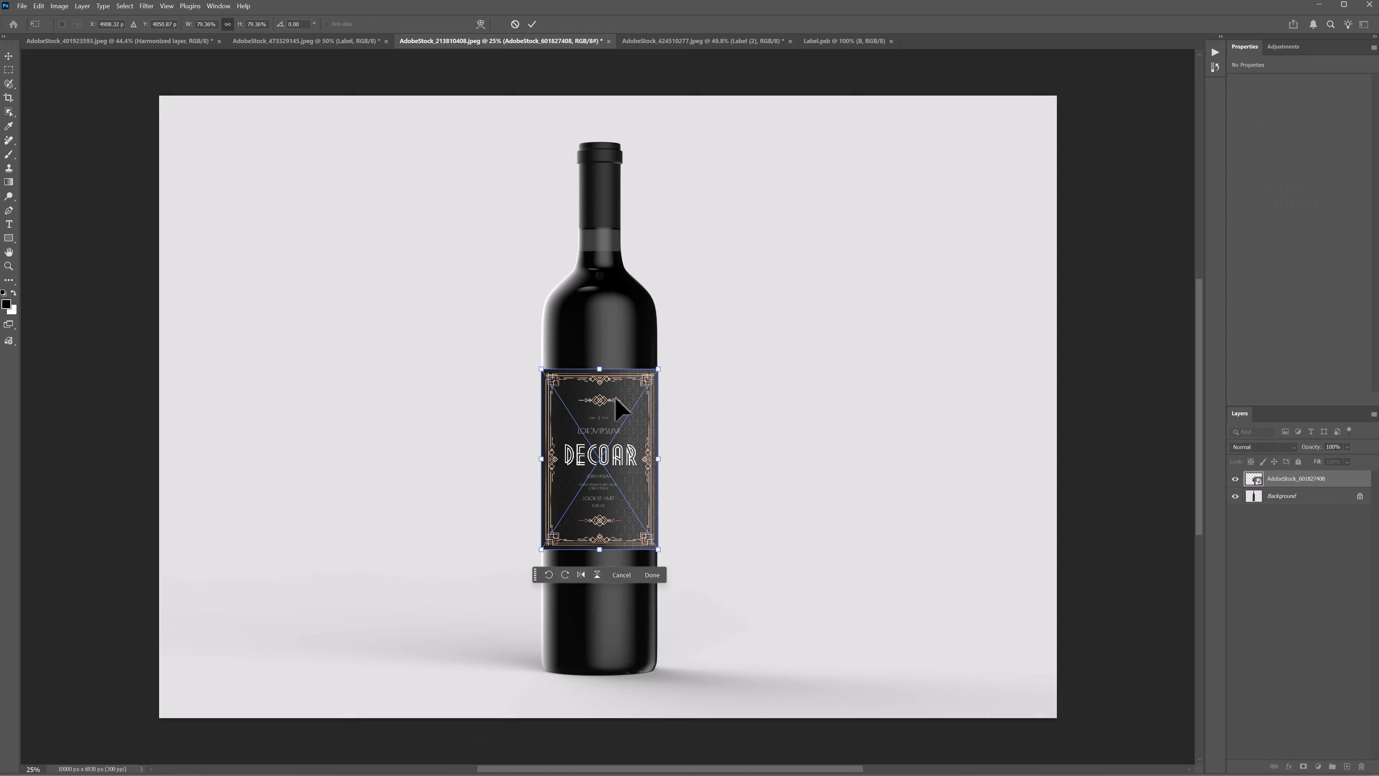
{"action": "right_click", "coordinate": [600, 404]}
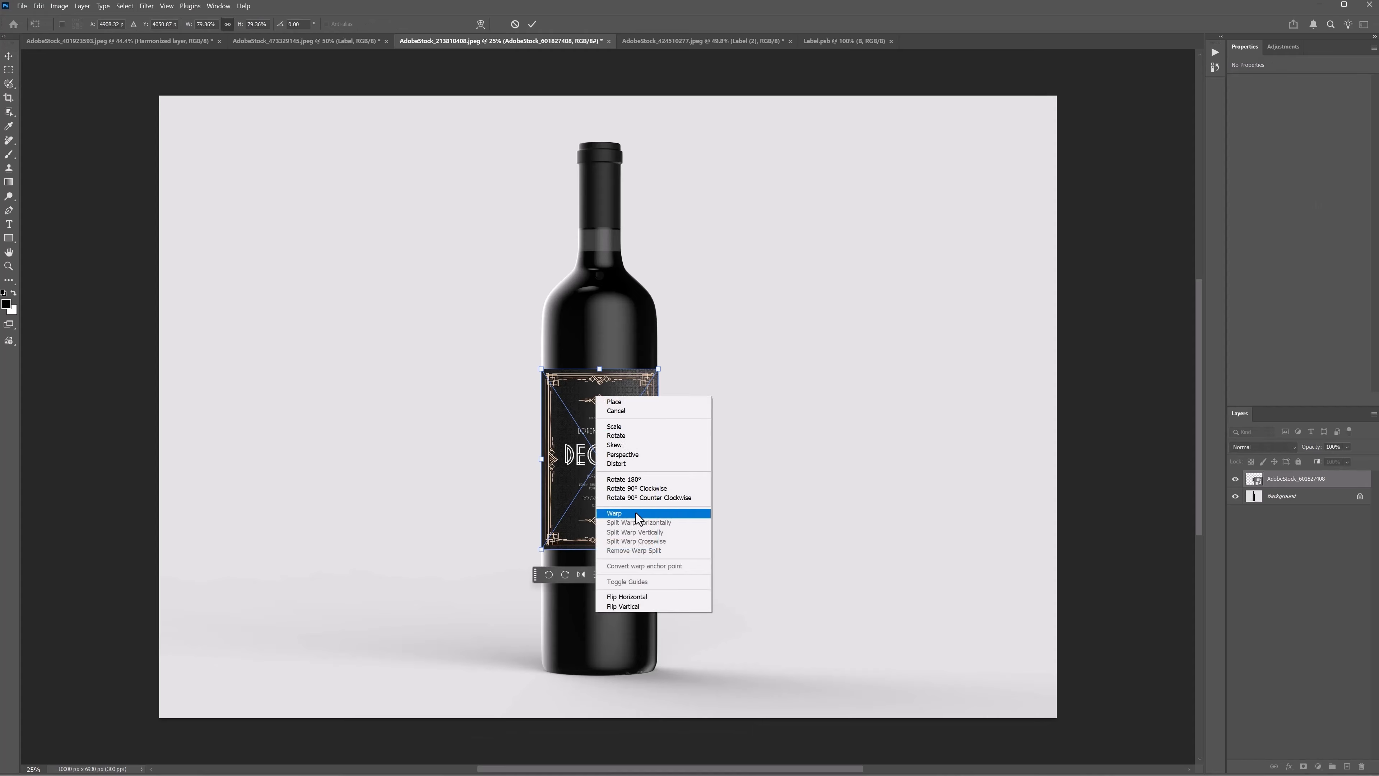
{"action": "left_click", "coordinate": [619, 513]}
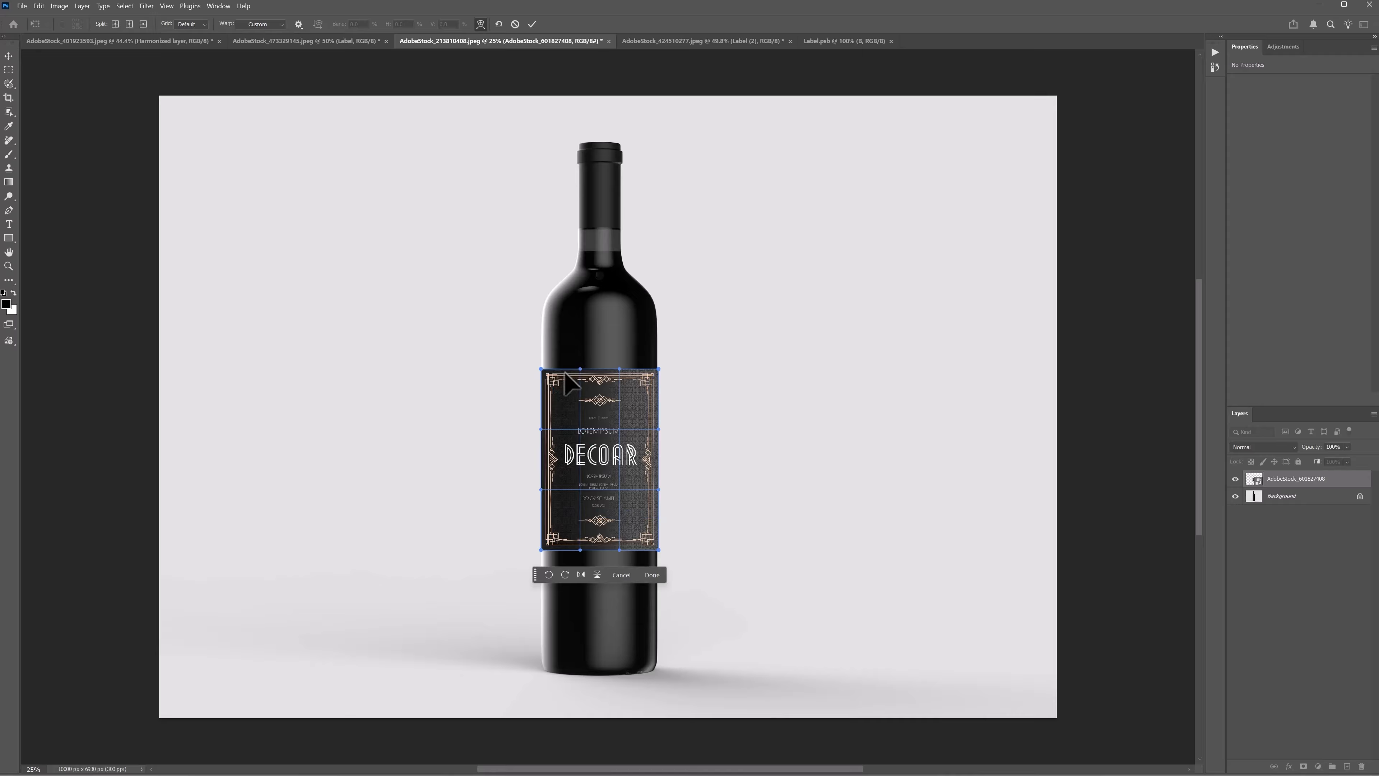
{"action": "left_click_drag", "start_coordinate": [580, 370], "coordinate": [583, 388]}
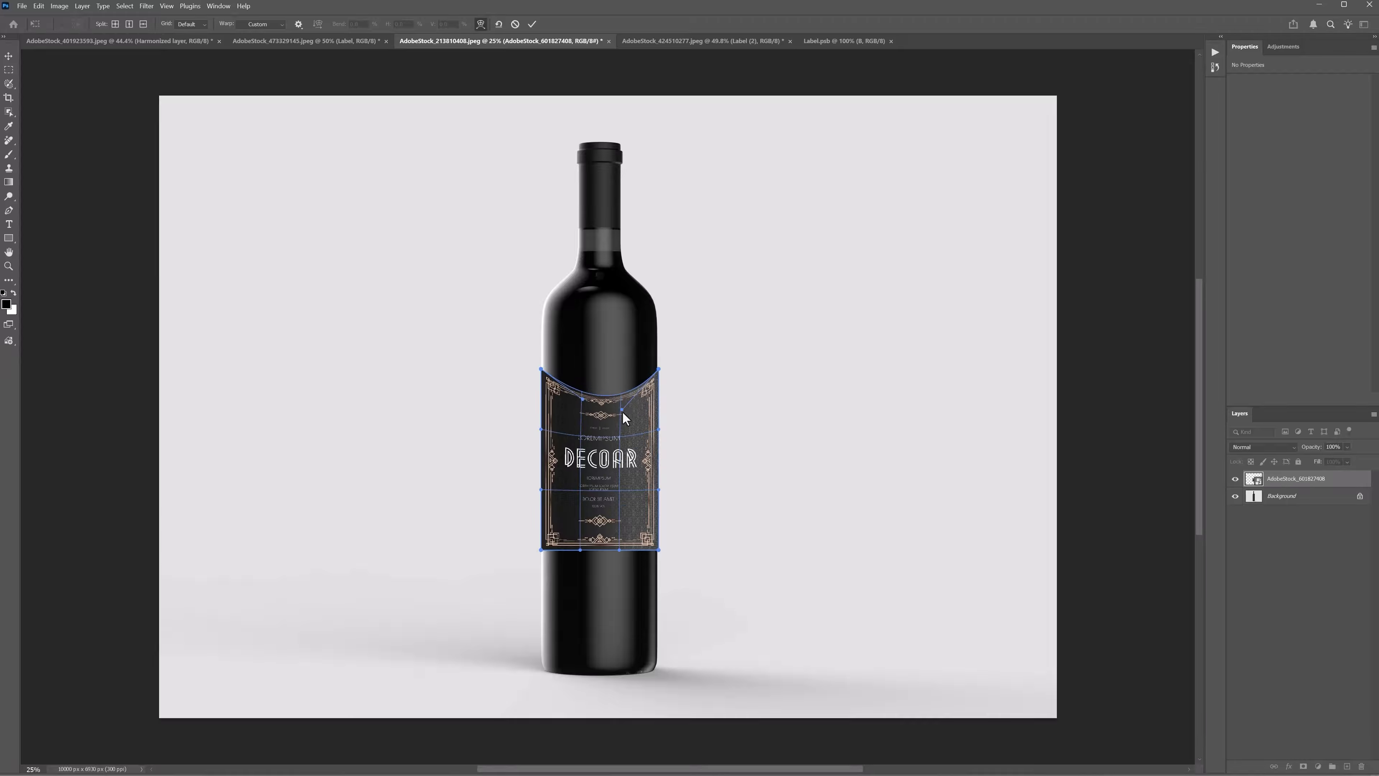
{"action": "key", "text": "ctrl+z"}
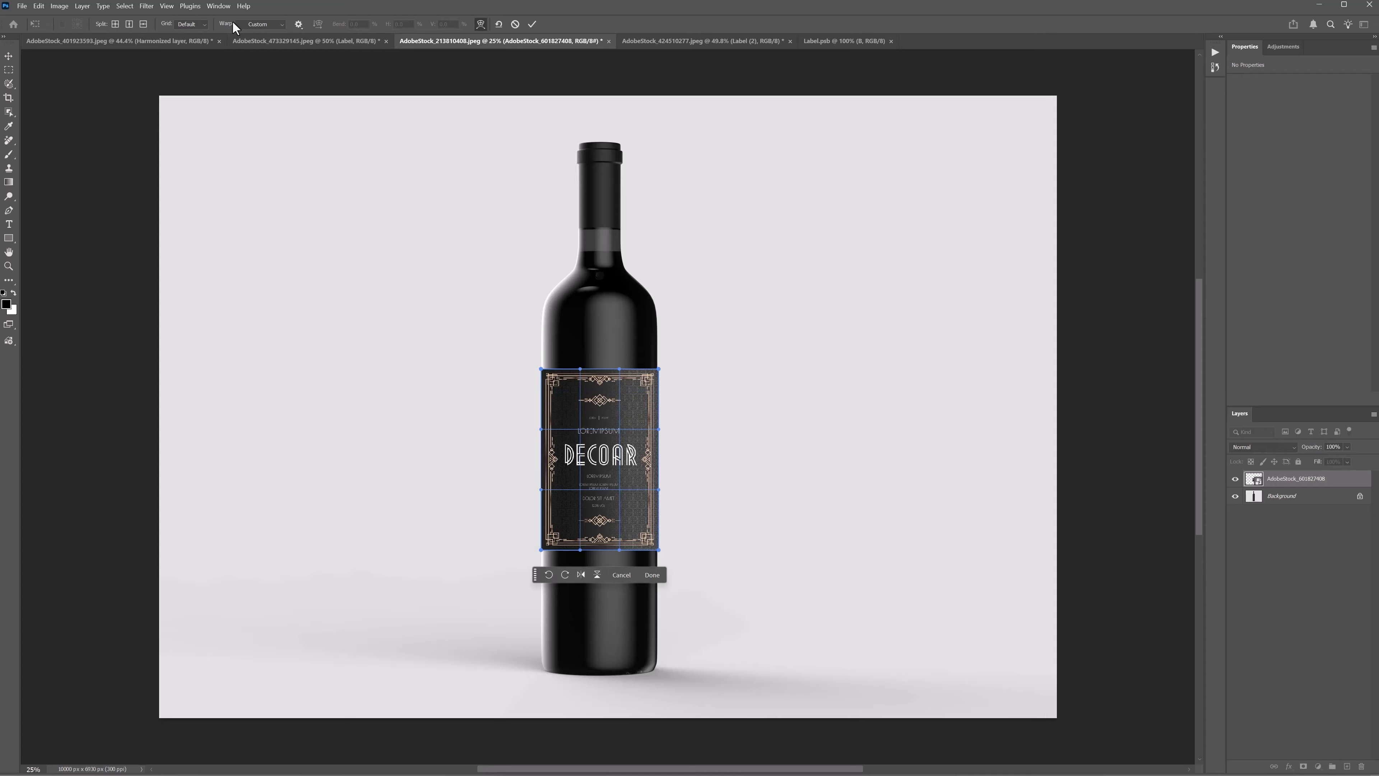
{"action": "left_click", "coordinate": [254, 25]}
{"action": "left_click", "coordinate": [257, 219]}
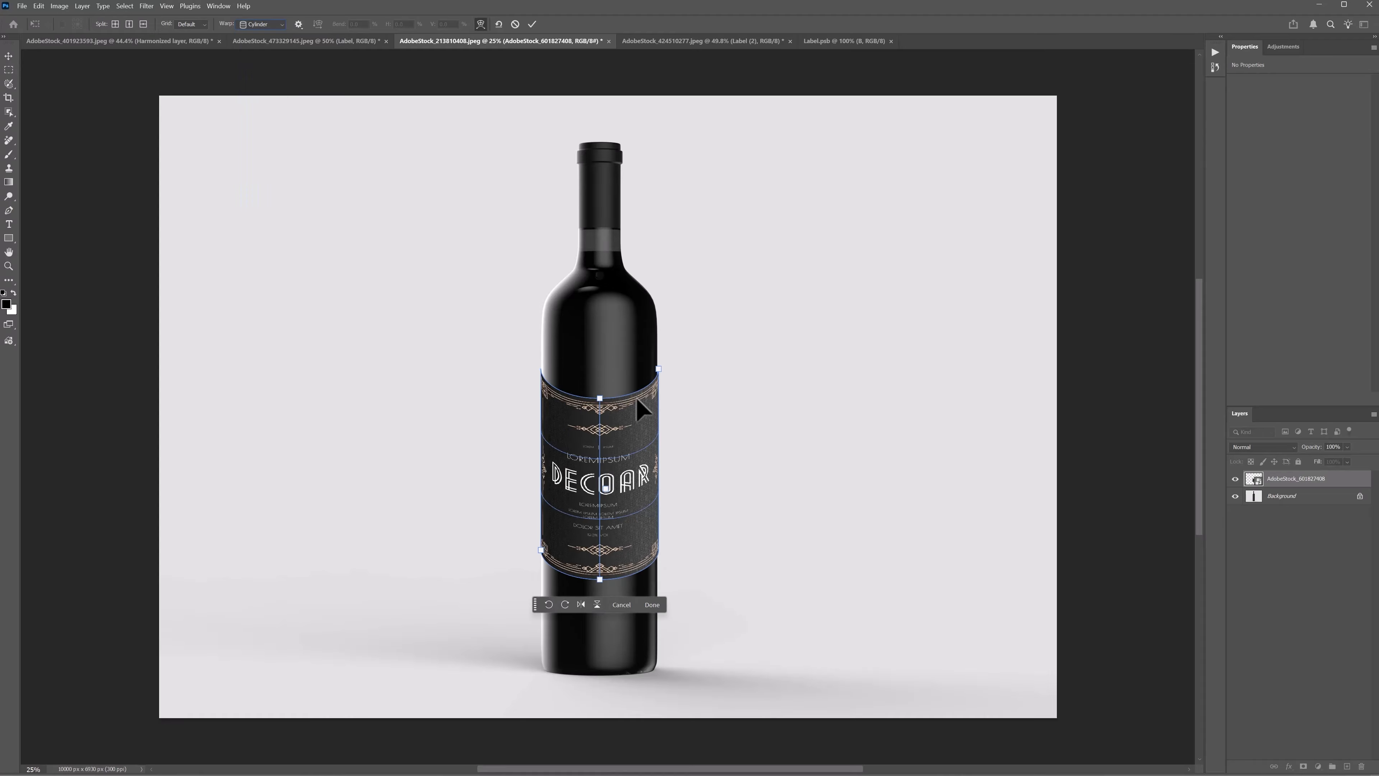
Step: Adjust the cylinder warp so the label's top edge is nearly straight and its bottom edge curves slightly downward within the bottle's width, and commit it
{"action": "left_click_drag", "start_coordinate": [600, 398], "coordinate": [603, 368]}
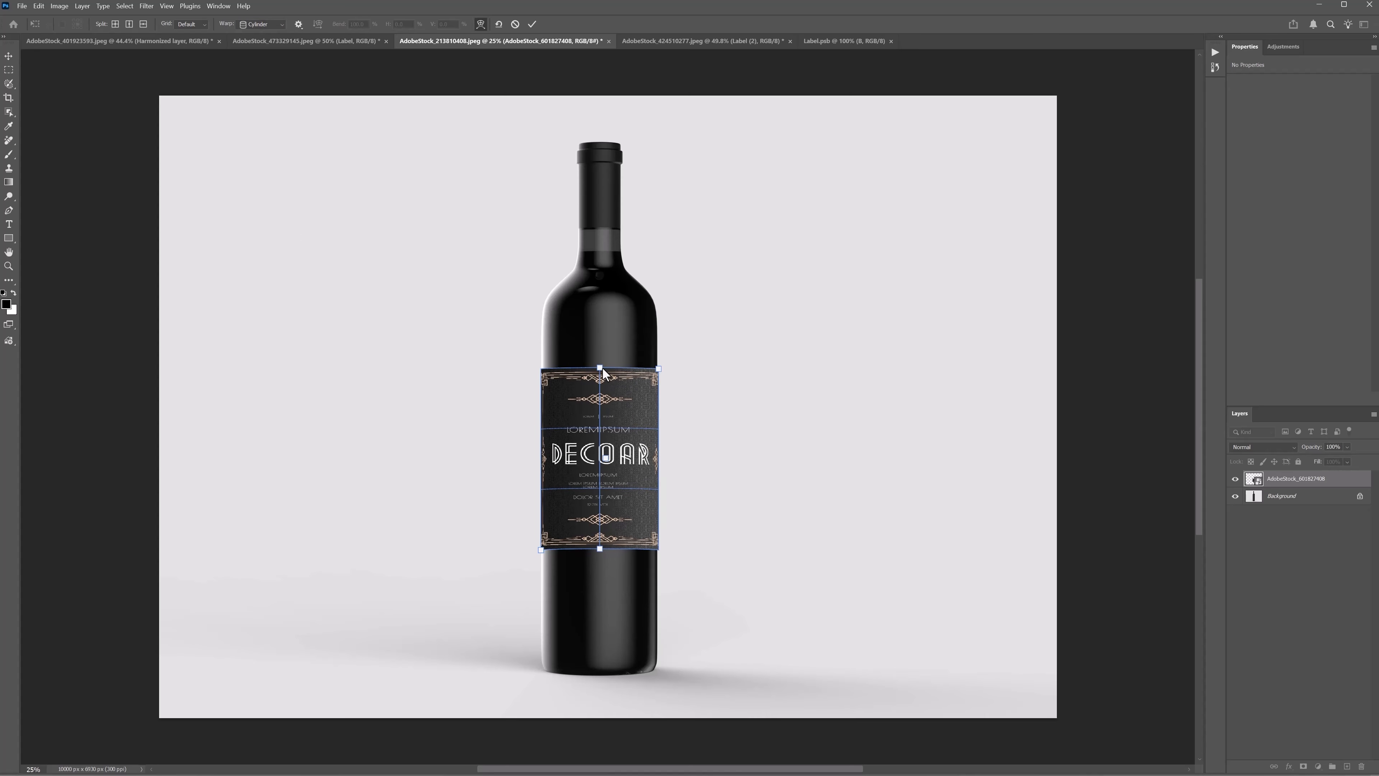
{"action": "left_click_drag", "start_coordinate": [600, 549], "coordinate": [599, 566]}
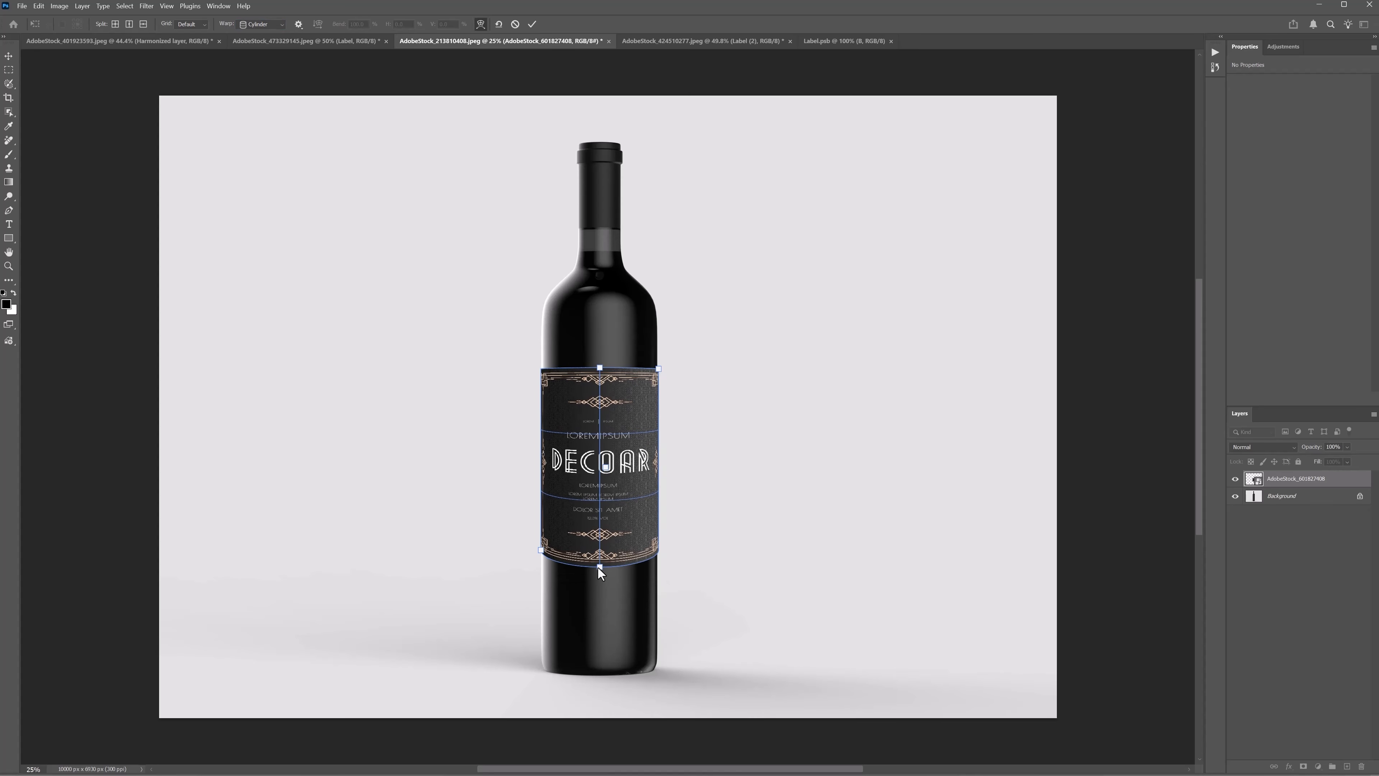
{"action": "left_click_drag", "start_coordinate": [658, 369], "coordinate": [599, 370]}
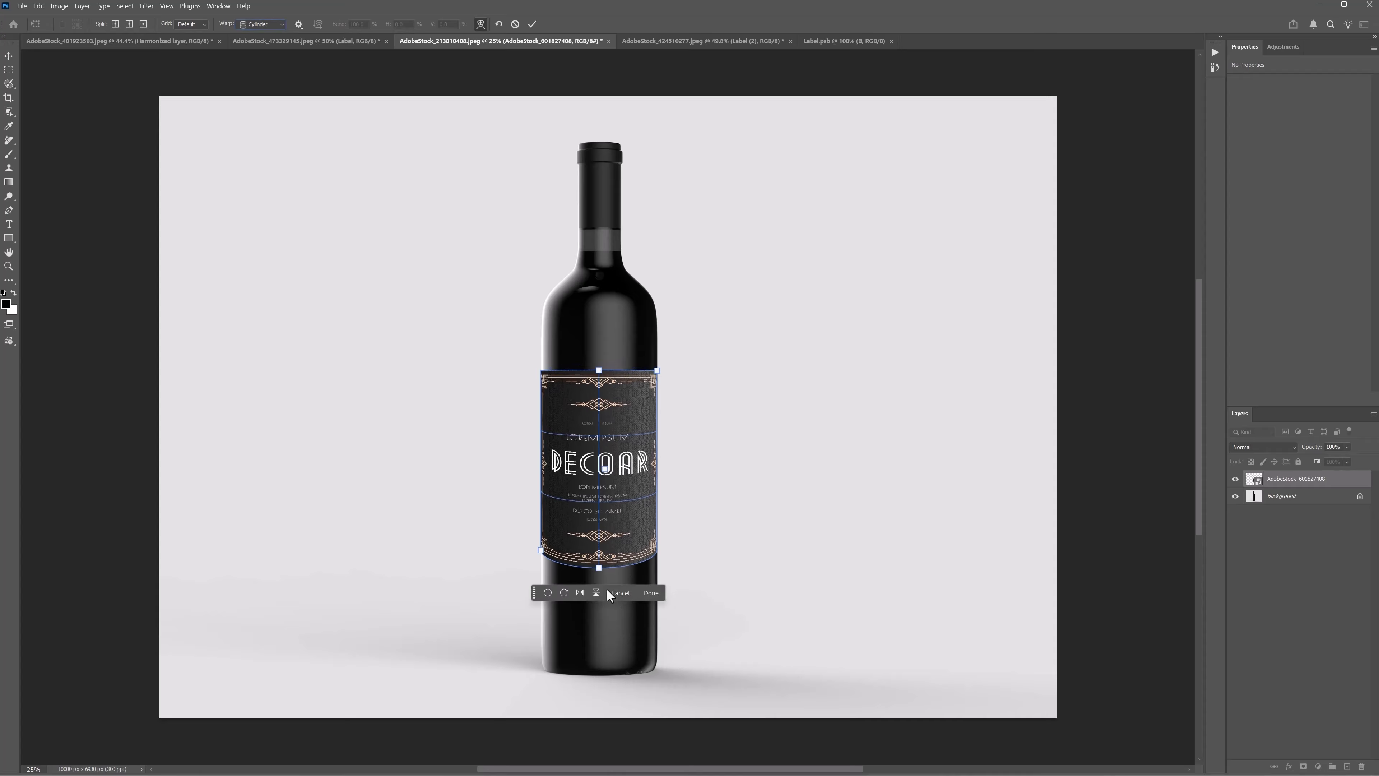
{"action": "left_click_drag", "start_coordinate": [599, 568], "coordinate": [599, 560]}
{"action": "left_click_drag", "start_coordinate": [599, 375], "coordinate": [598, 369]}
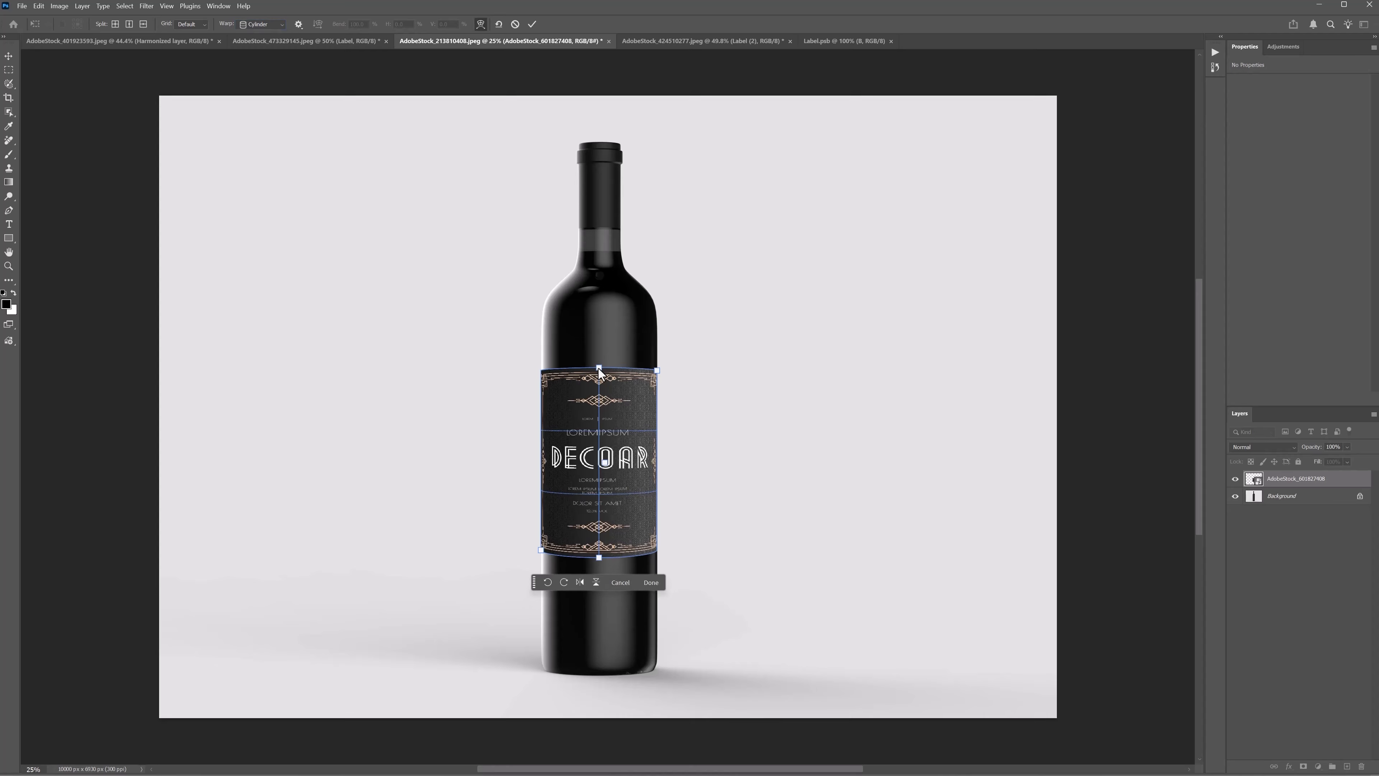
{"action": "left_click", "coordinate": [650, 582]}
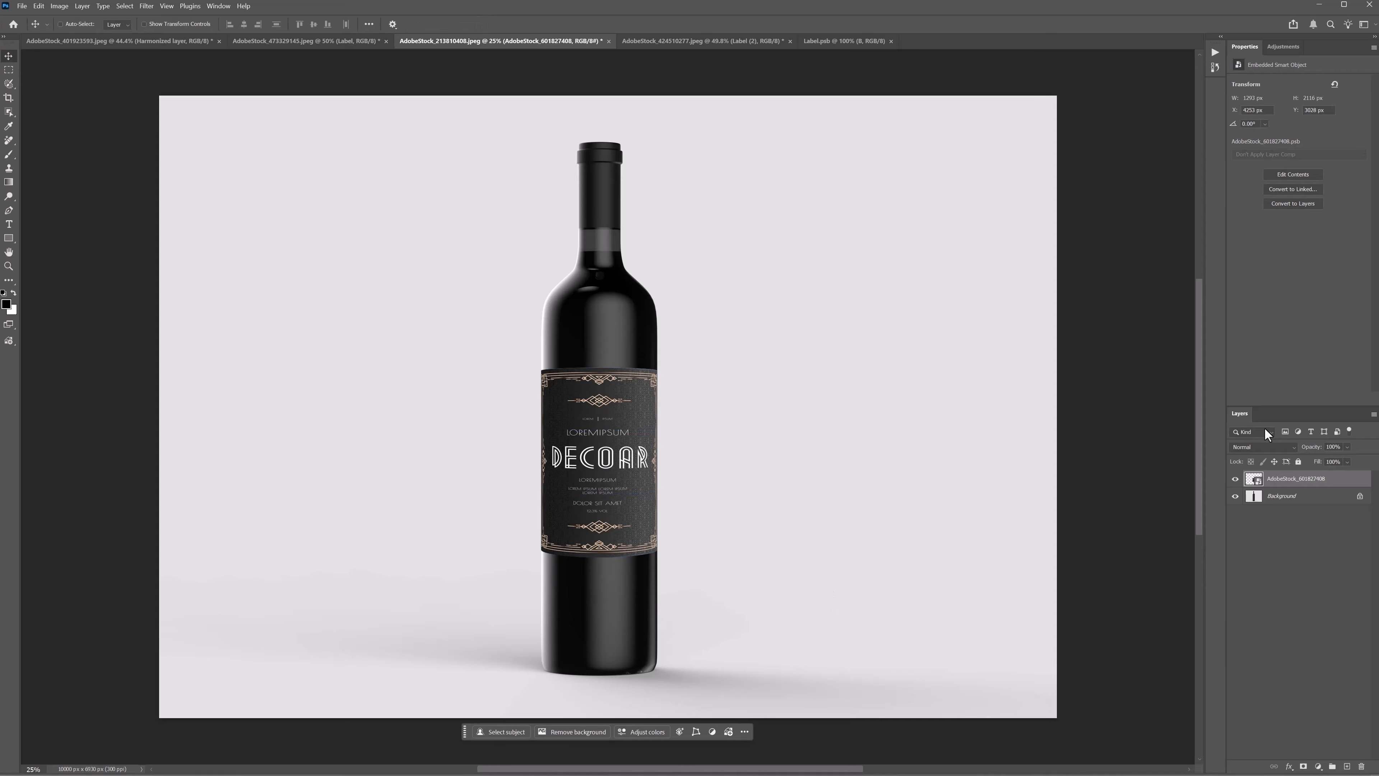
{"action": "left_click", "coordinate": [1268, 447]}
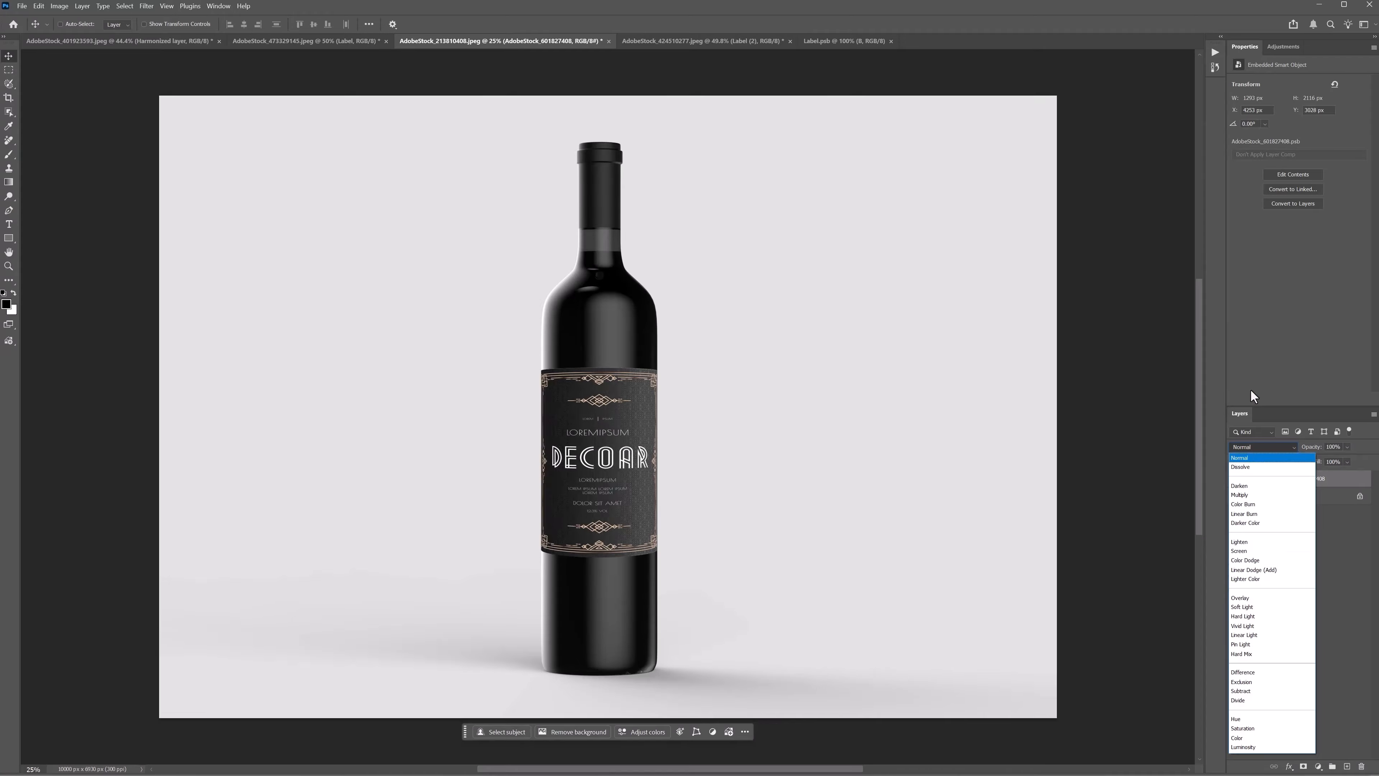
{"action": "left_click", "coordinate": [1241, 457]}
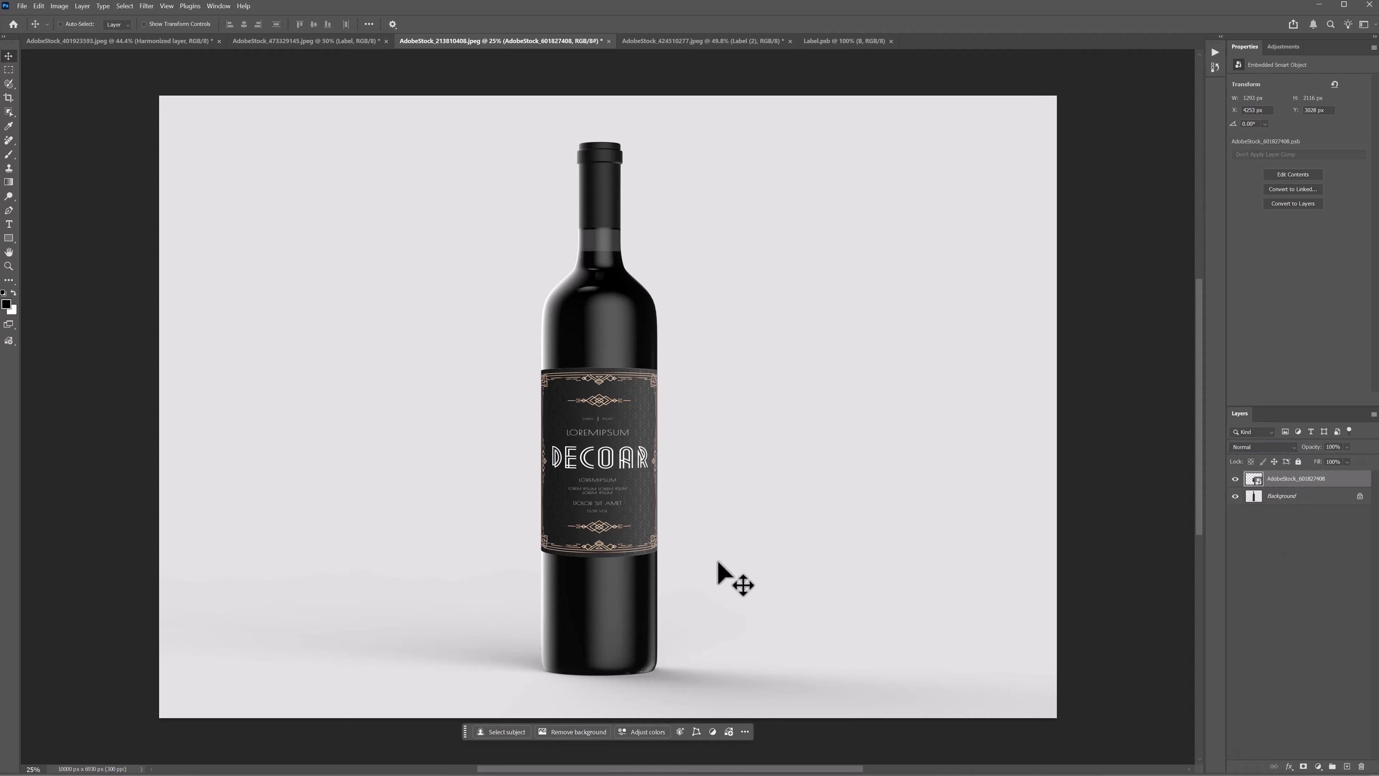
Step: Switch to AdobeStock_424510277.jpeg, hide the Label layer and move the flat sun-pattern label over the upright tube's lower body
{"action": "left_click", "coordinate": [699, 35]}
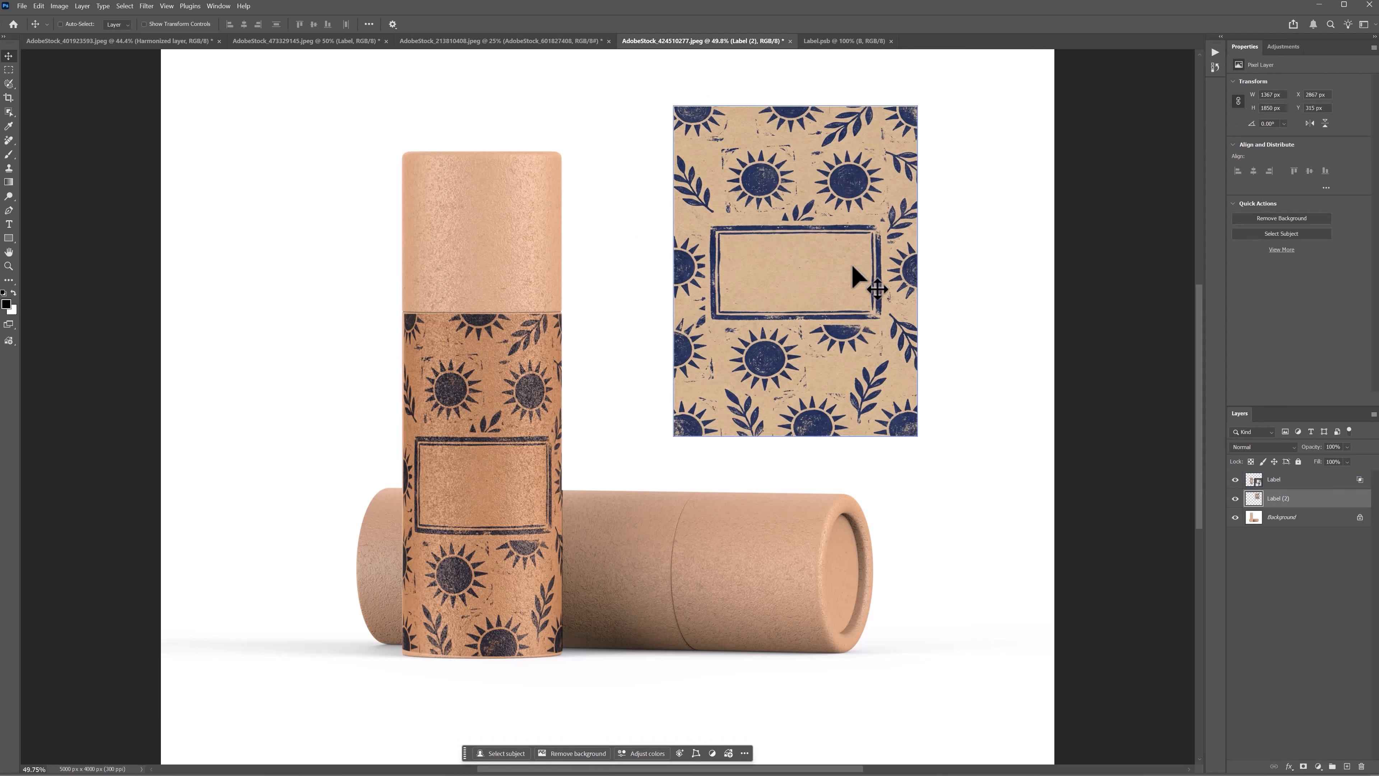
{"action": "left_click", "coordinate": [1236, 479]}
{"action": "left_click_drag", "start_coordinate": [825, 292], "coordinate": [511, 502]}
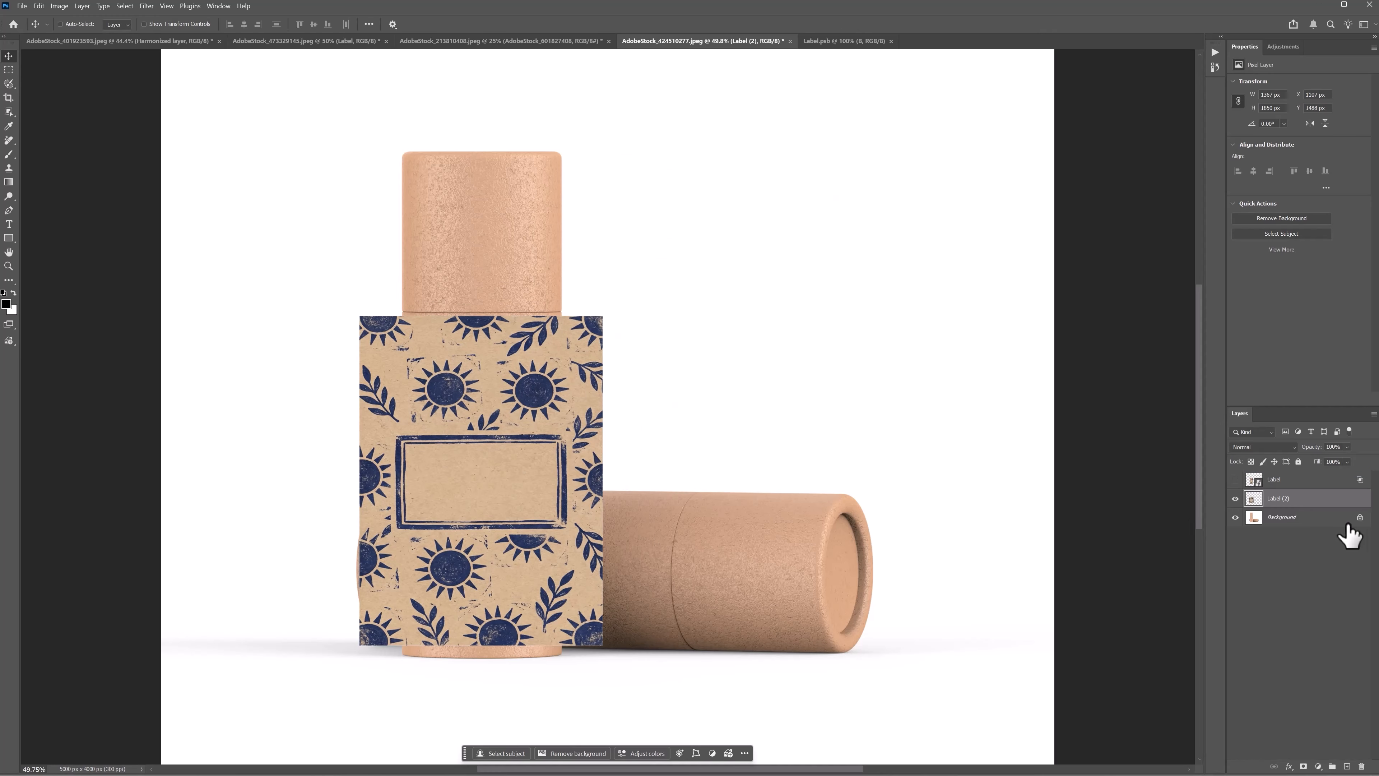
Step: Convert the Label (2) layer to a smart object and distort its four corners to fit the upright tube's lower body
{"action": "right_click", "coordinate": [1283, 500]}
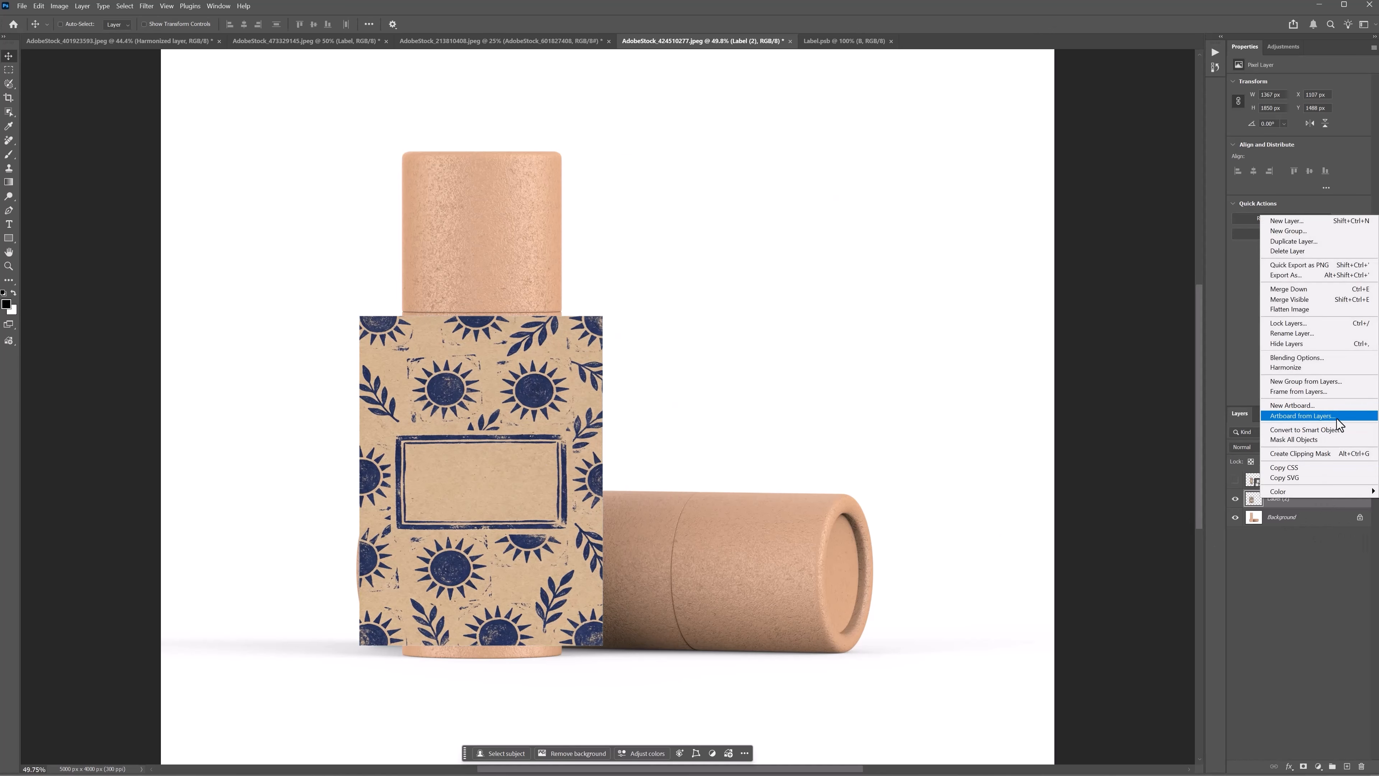
{"action": "left_click", "coordinate": [1333, 429]}
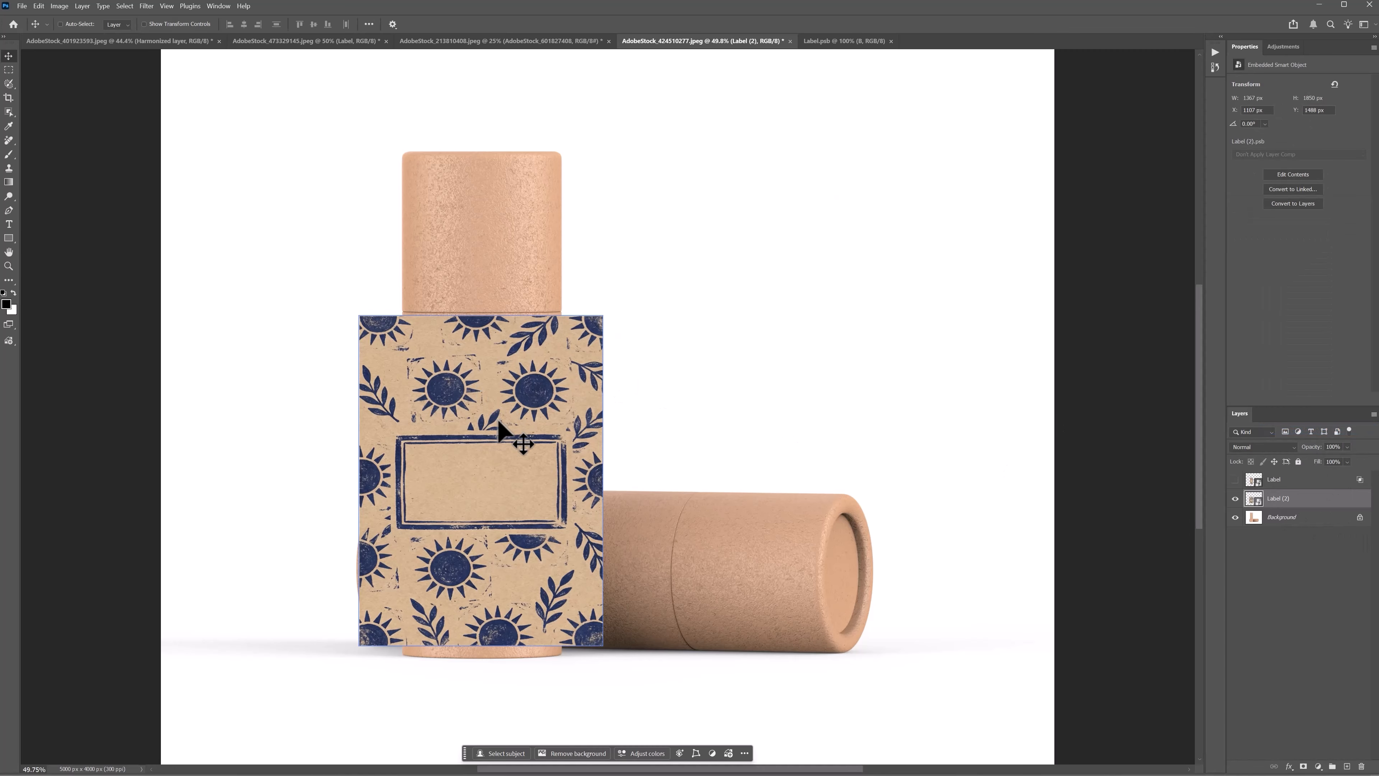
{"action": "key", "text": "ctrl+t"}
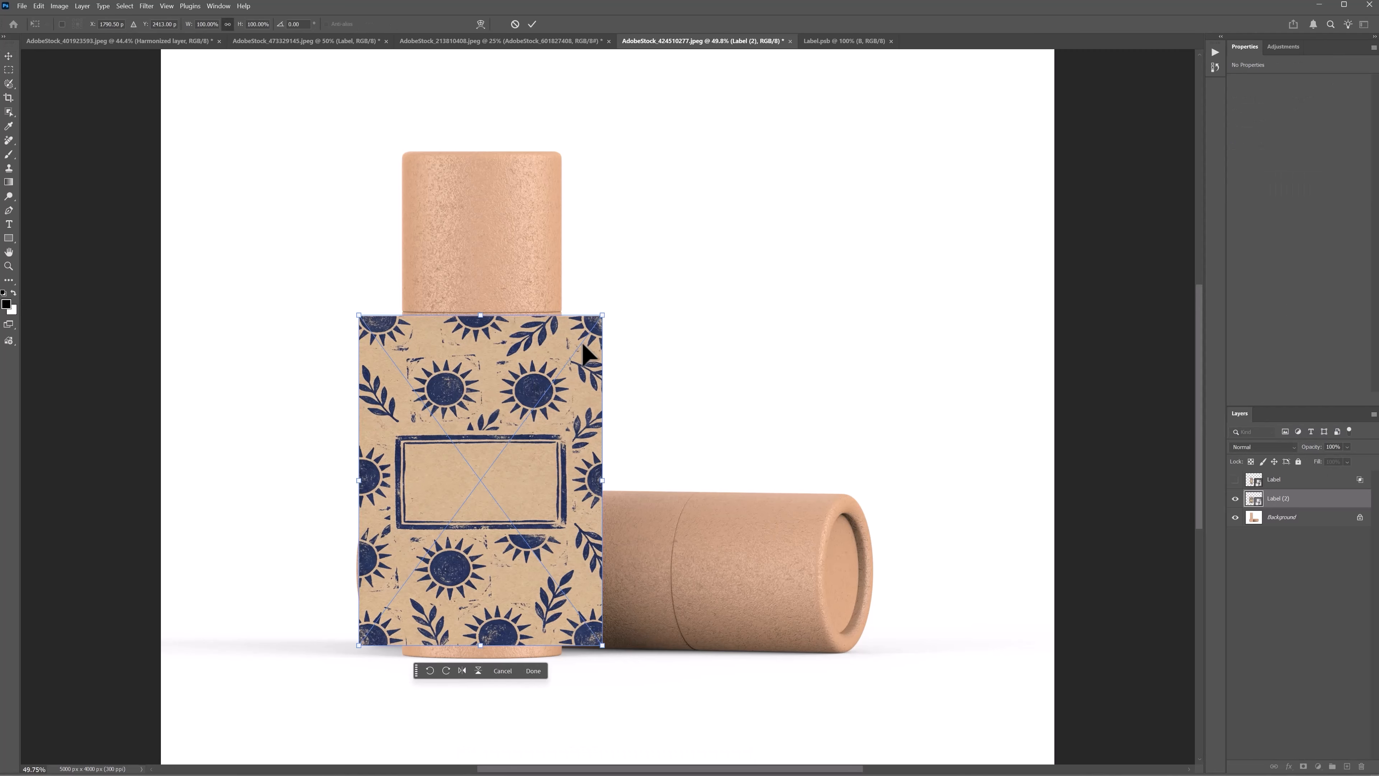
{"action": "left_click_drag", "start_coordinate": [602, 315], "coordinate": [560, 318]}
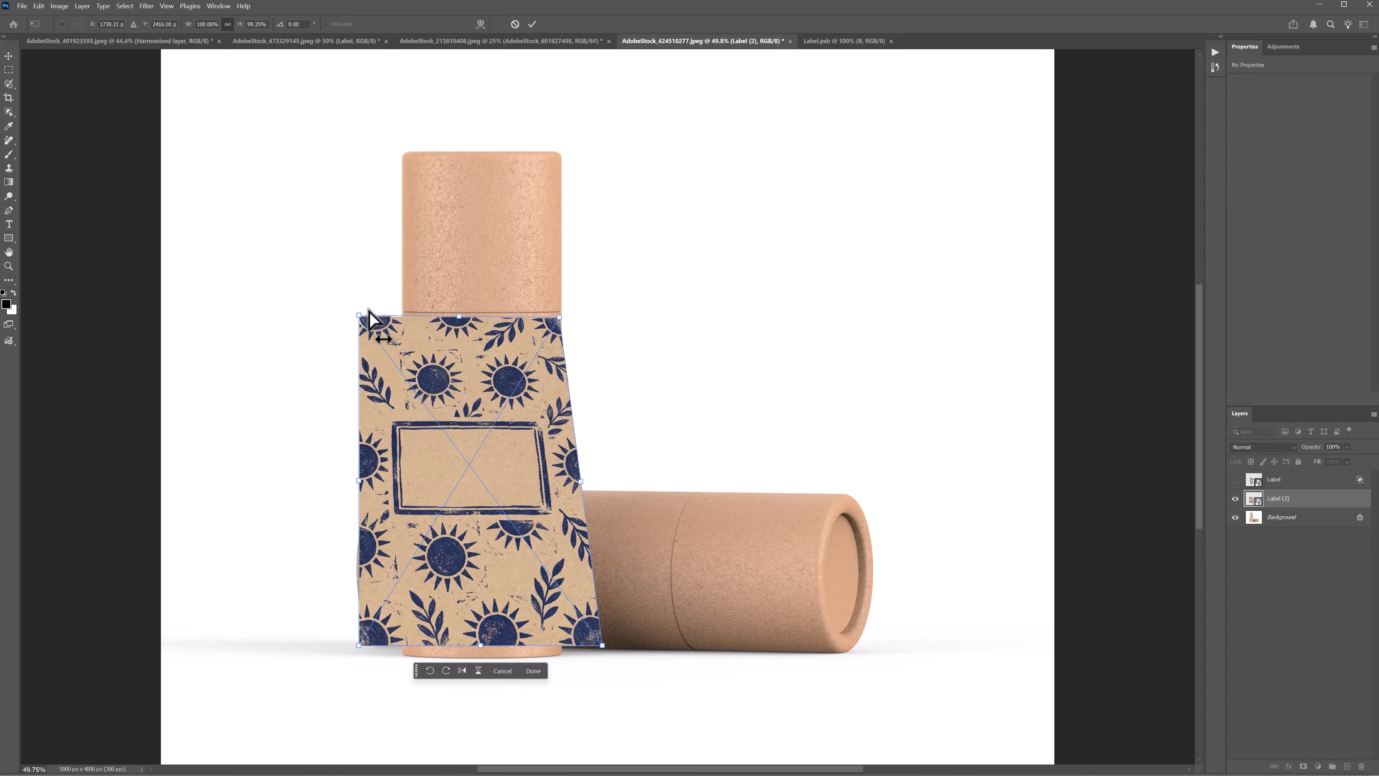
{"action": "left_click_drag", "start_coordinate": [362, 320], "coordinate": [402, 319]}
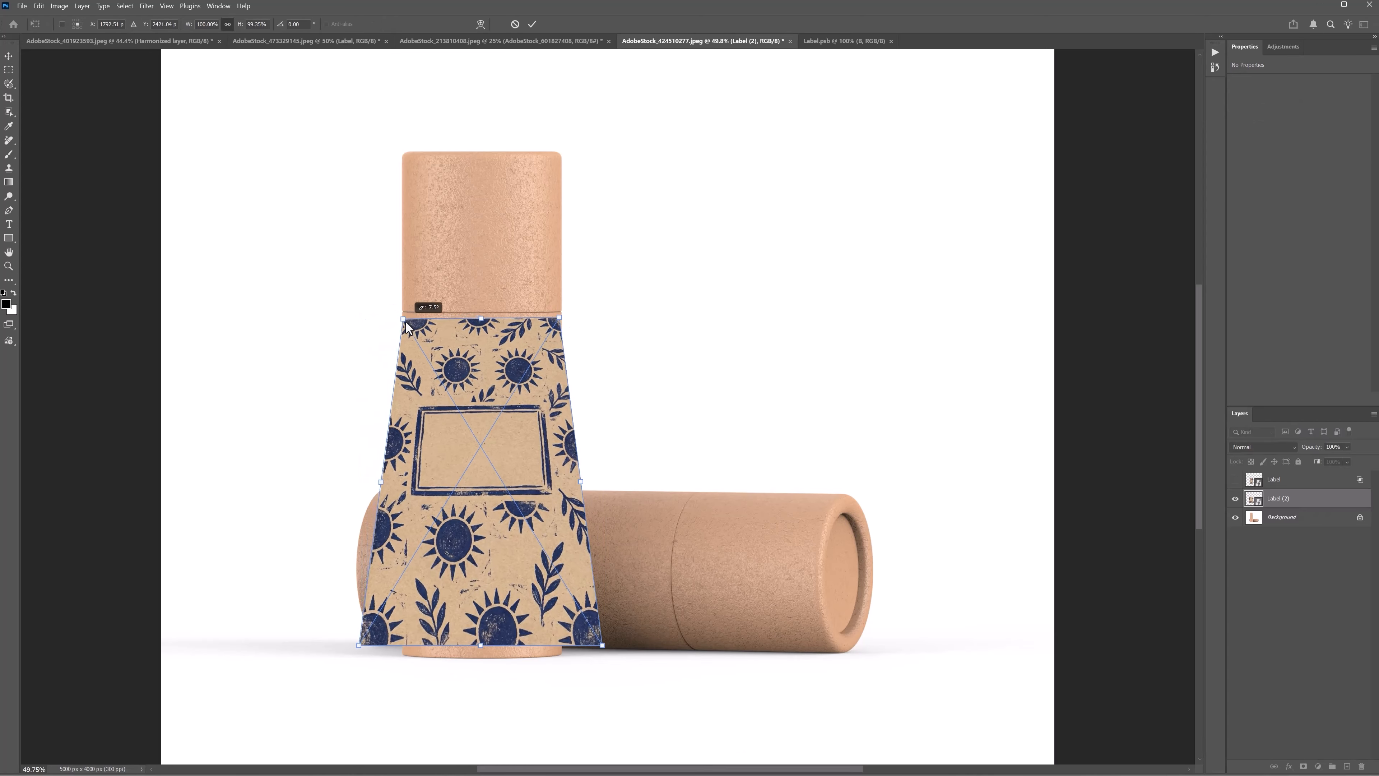
{"action": "left_click_drag", "start_coordinate": [358, 646], "coordinate": [404, 649]}
{"action": "left_click_drag", "start_coordinate": [602, 646], "coordinate": [562, 649]}
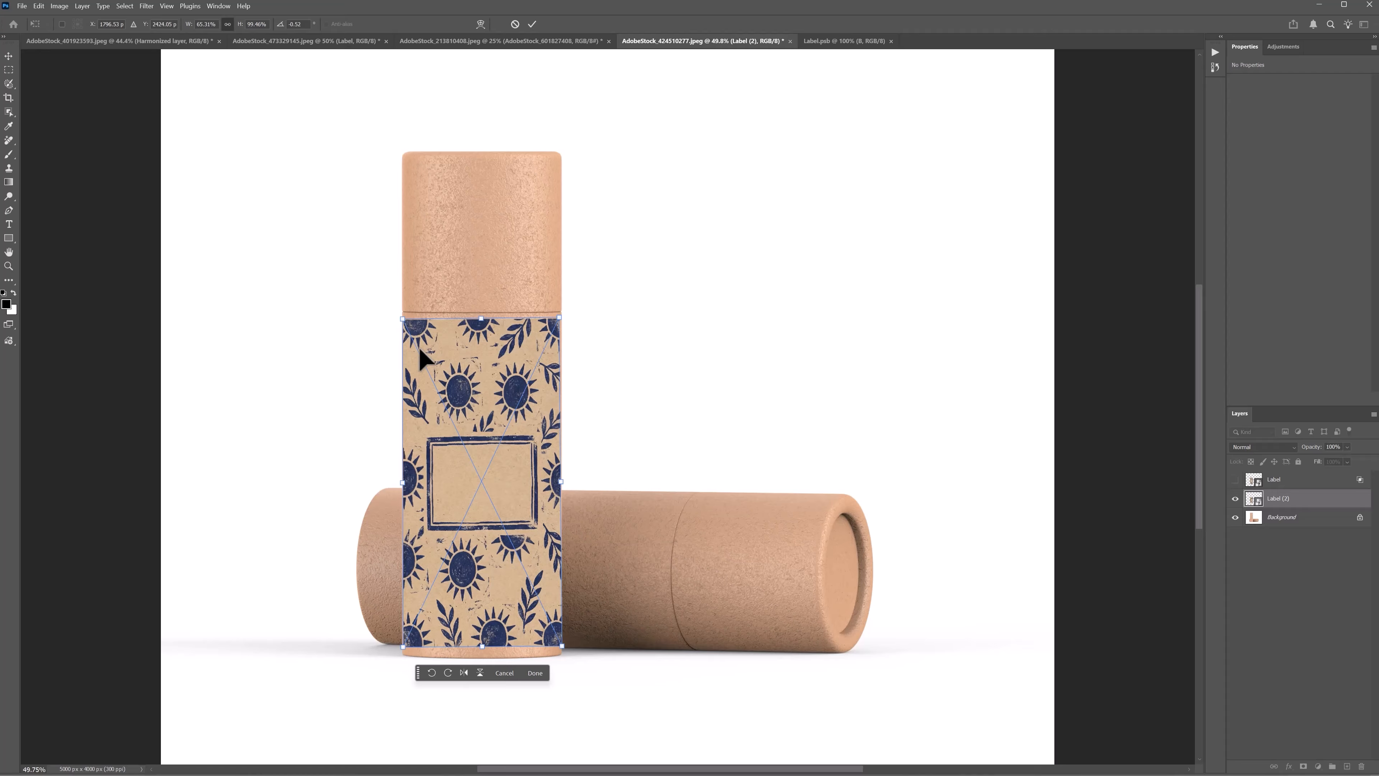
{"action": "left_click_drag", "start_coordinate": [403, 319], "coordinate": [402, 317]}
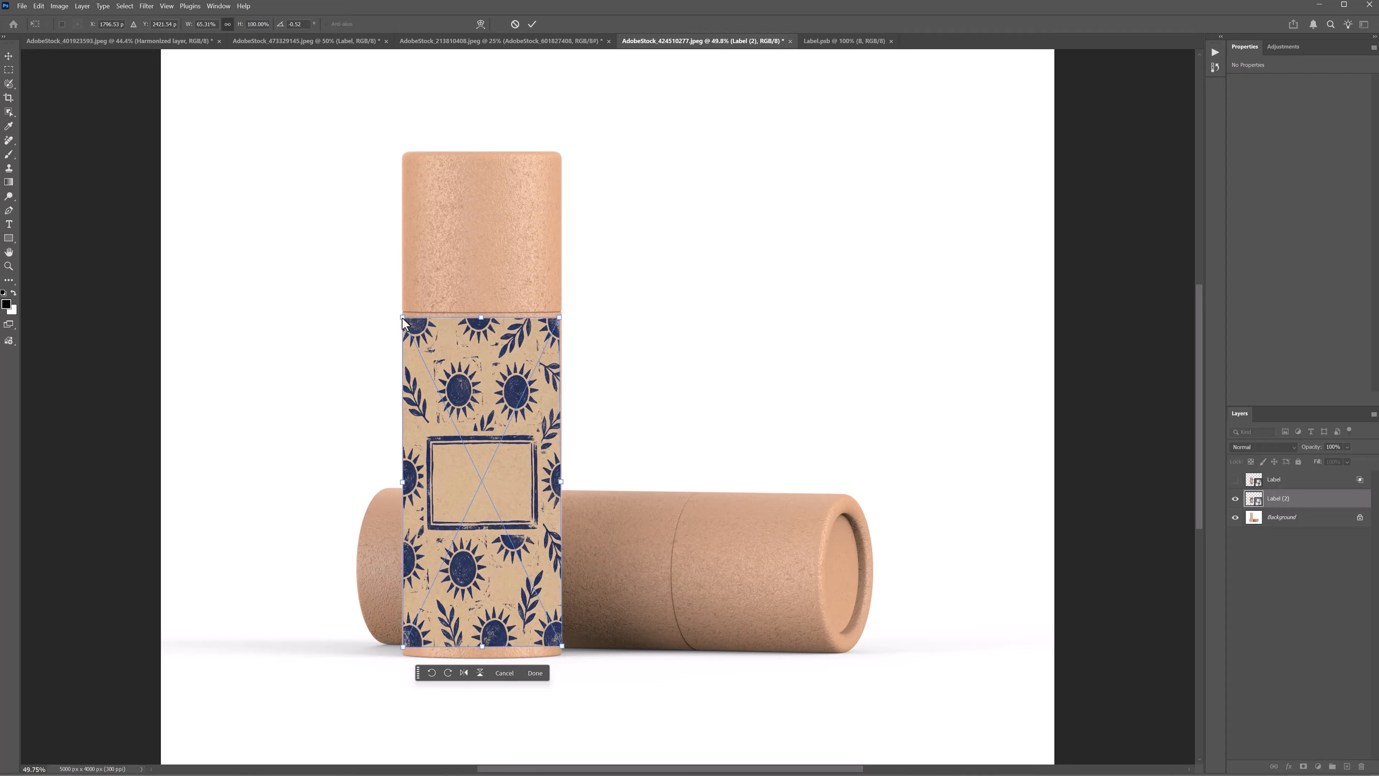
{"action": "key", "text": "Return"}
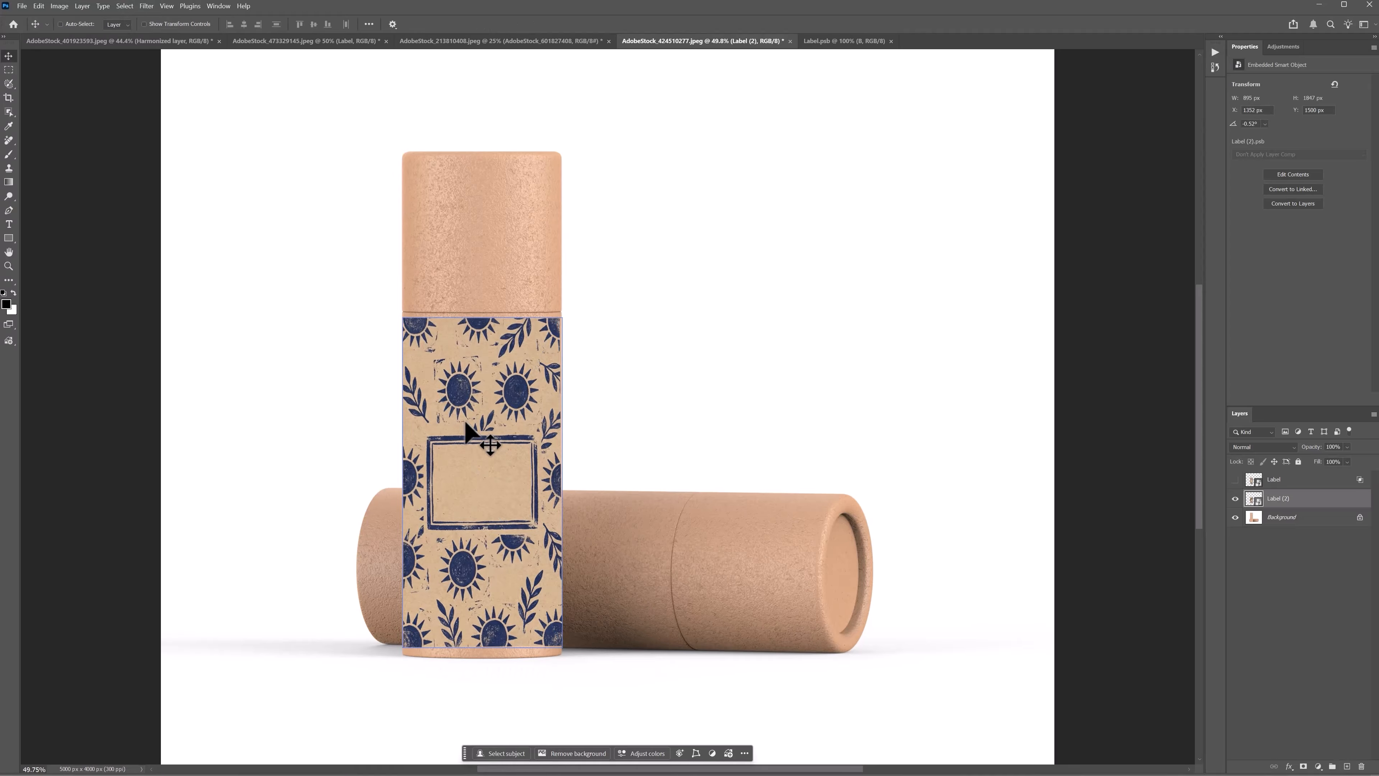
{"action": "key", "text": "ctrl+t"}
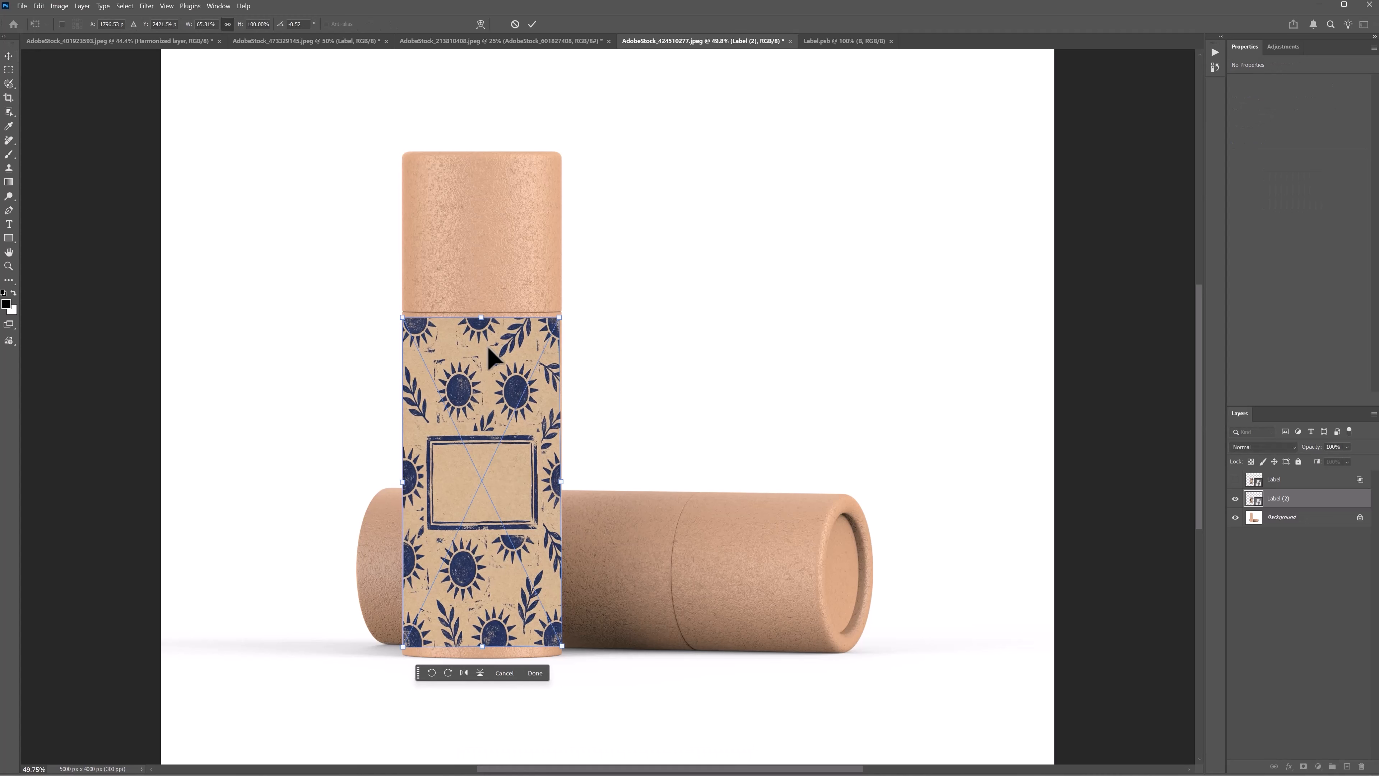
{"action": "right_click", "coordinate": [488, 349]}
{"action": "left_click", "coordinate": [510, 465]}
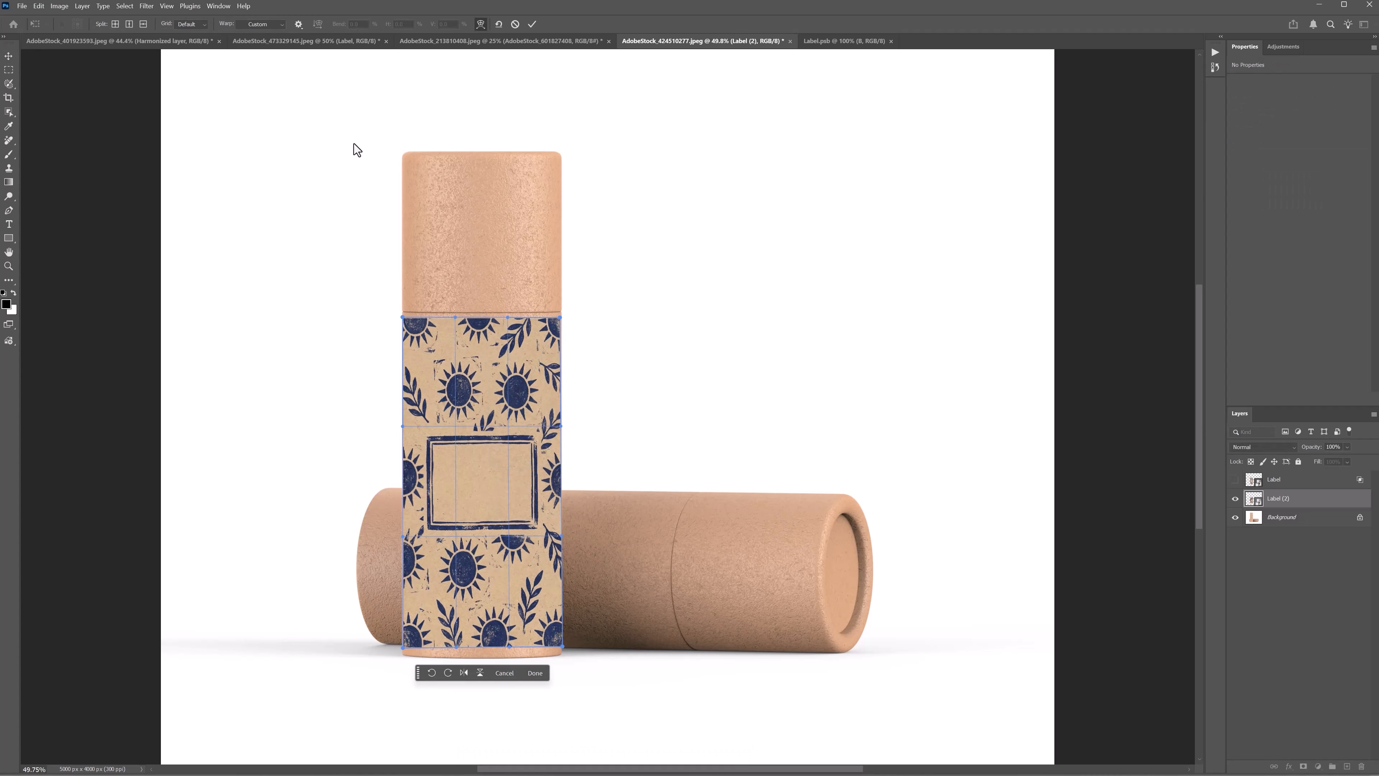
{"action": "left_click", "coordinate": [264, 24]}
{"action": "key", "text": "Escape"}
{"action": "key", "text": "Escape"}
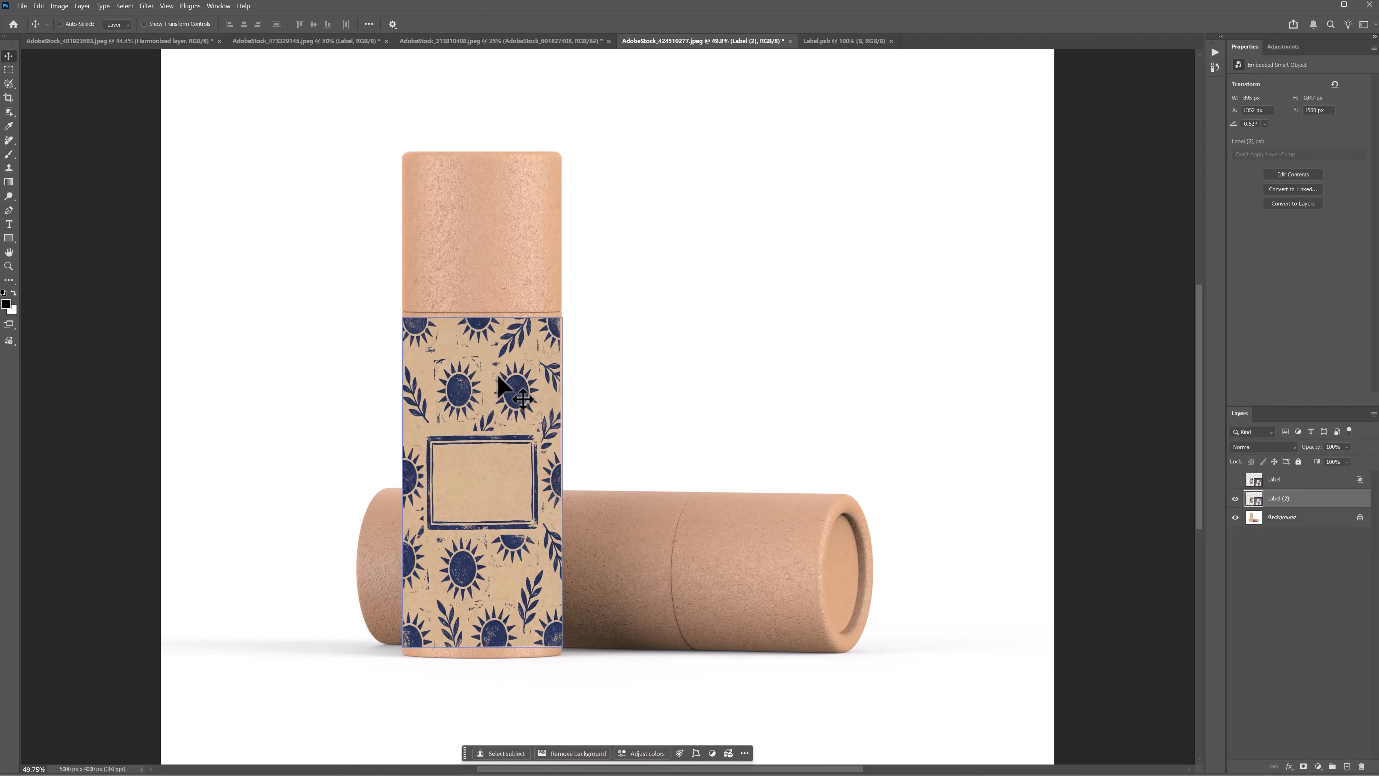
Step: Show the rulers and start a Cylinder warp on the Label (2) smart object
{"action": "key", "text": "ctrl+r"}
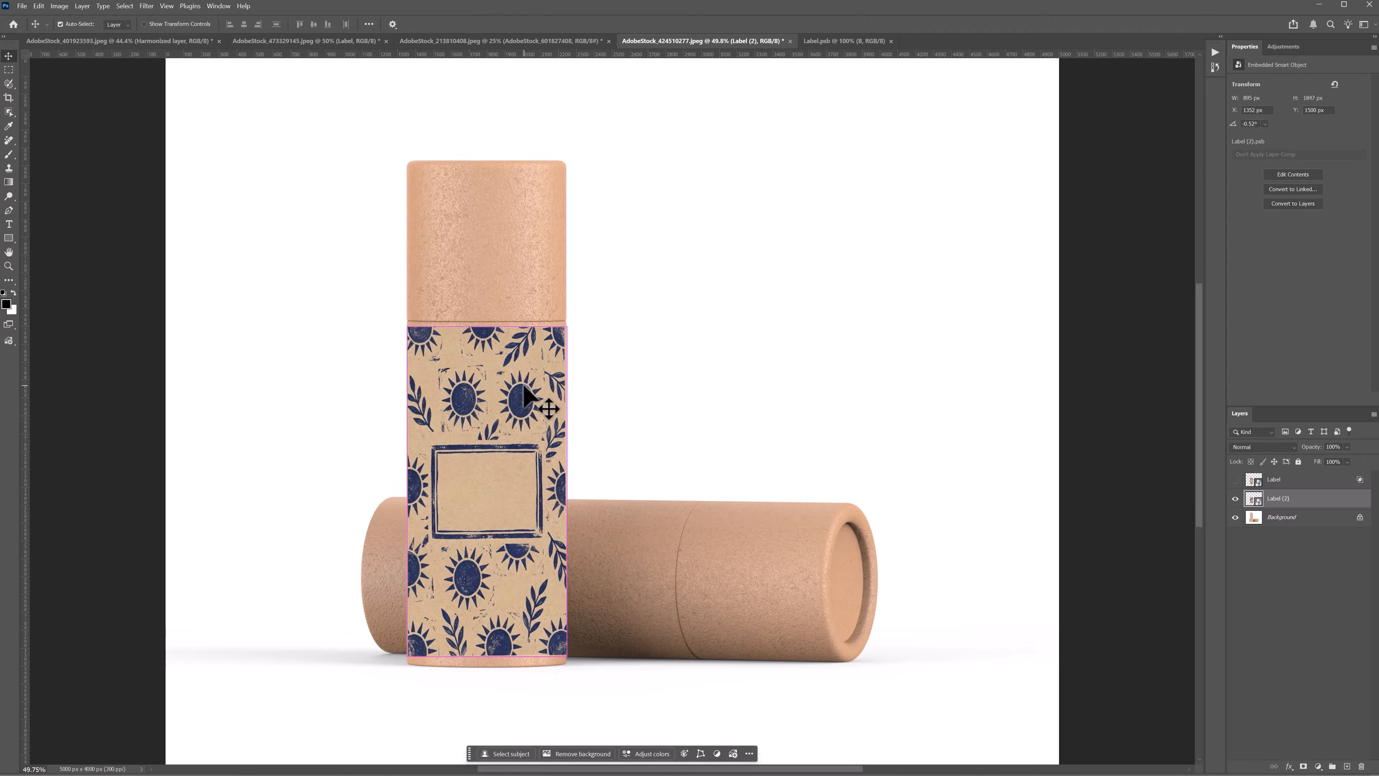
{"action": "key", "text": "ctrl+t"}
{"action": "right_click", "coordinate": [509, 371]}
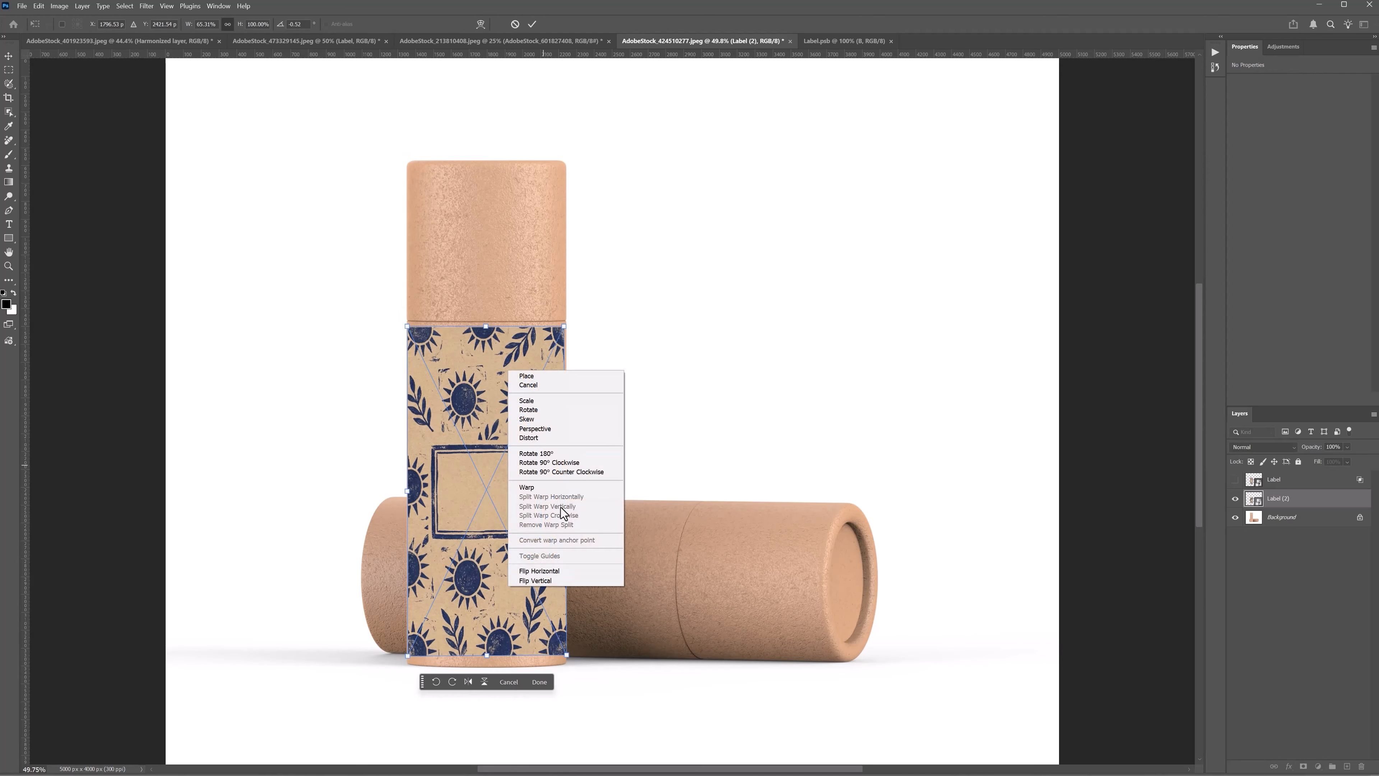
{"action": "left_click", "coordinate": [565, 485]}
{"action": "left_click", "coordinate": [260, 24]}
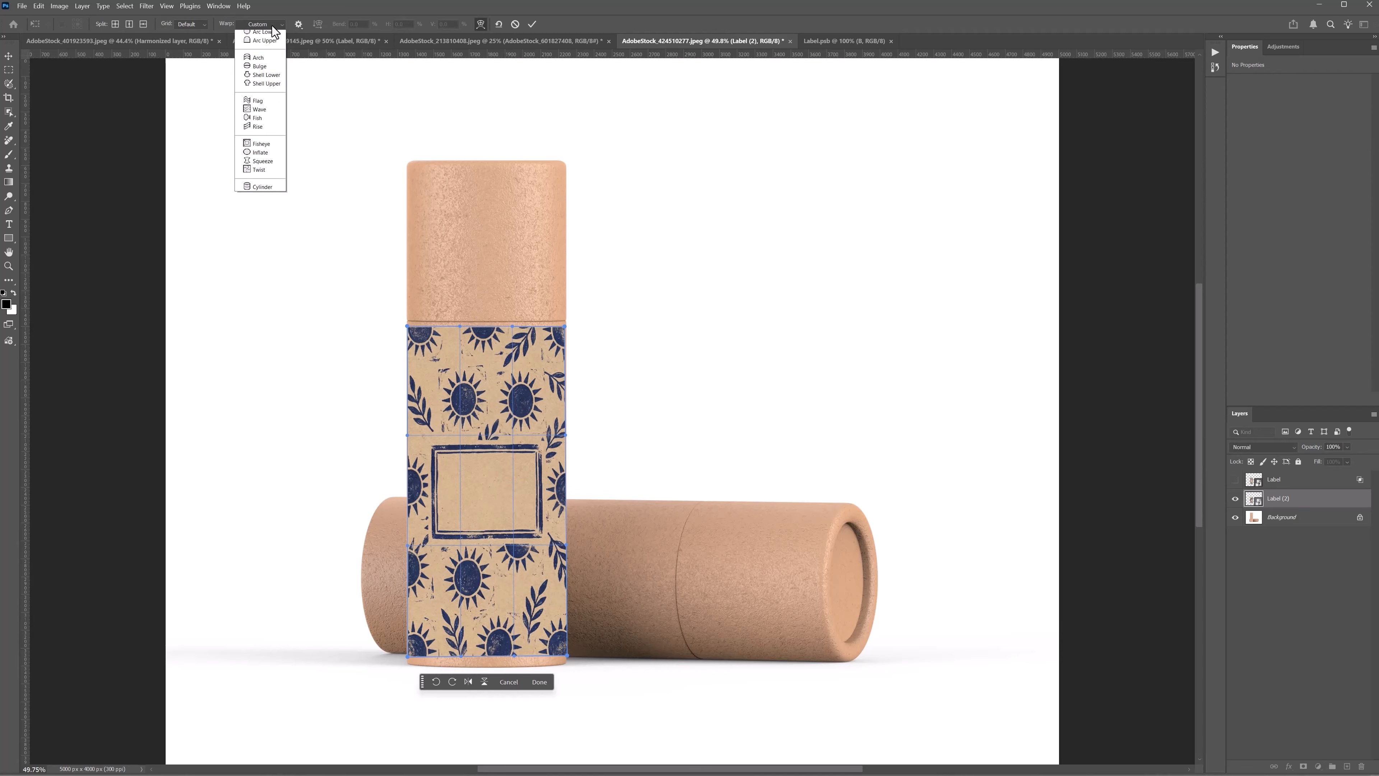
{"action": "left_click", "coordinate": [273, 216]}
Step: Fit the cylinder warp's edges and curvature to the upright tube, commit it, and set the Label (2) layer's blend mode to Multiply
{"action": "left_click_drag", "start_coordinate": [487, 328], "coordinate": [487, 332]}
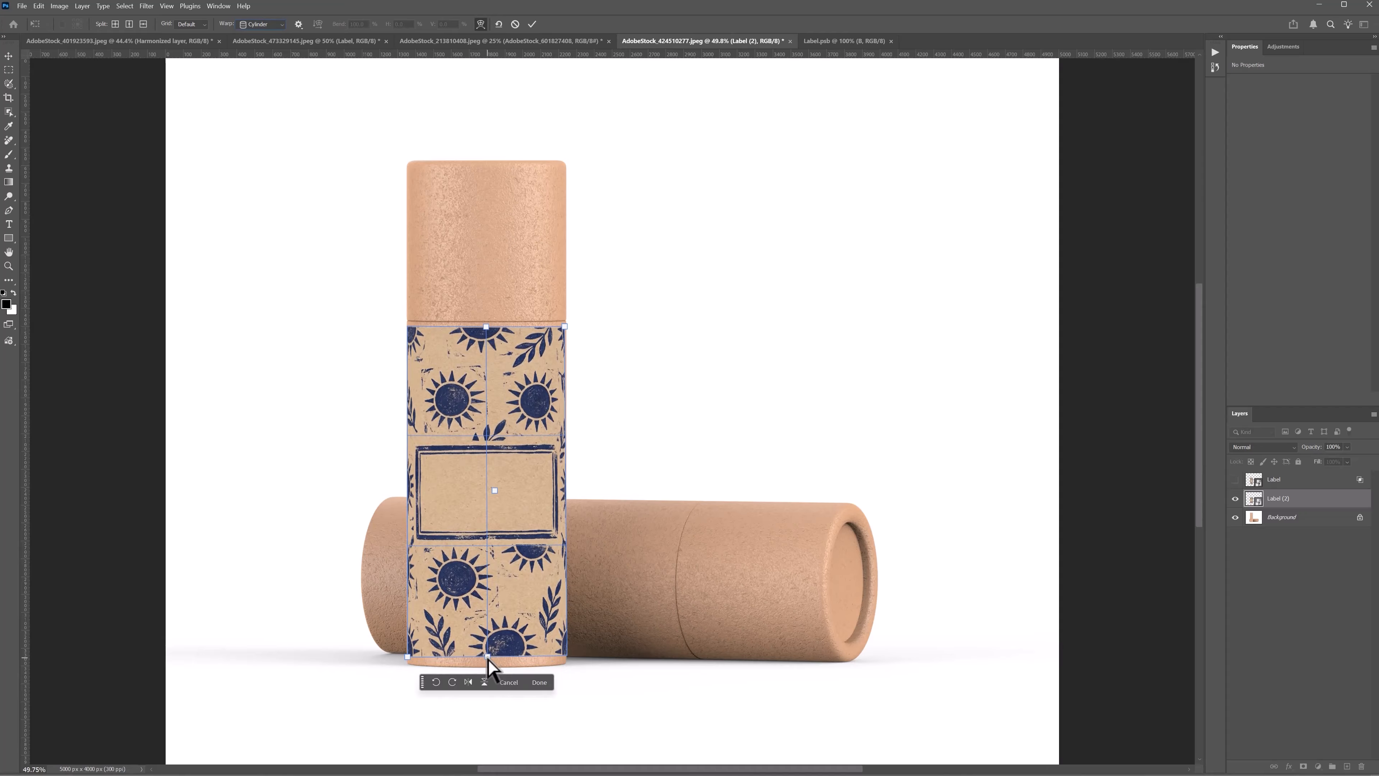
{"action": "left_click_drag", "start_coordinate": [488, 658], "coordinate": [407, 654]}
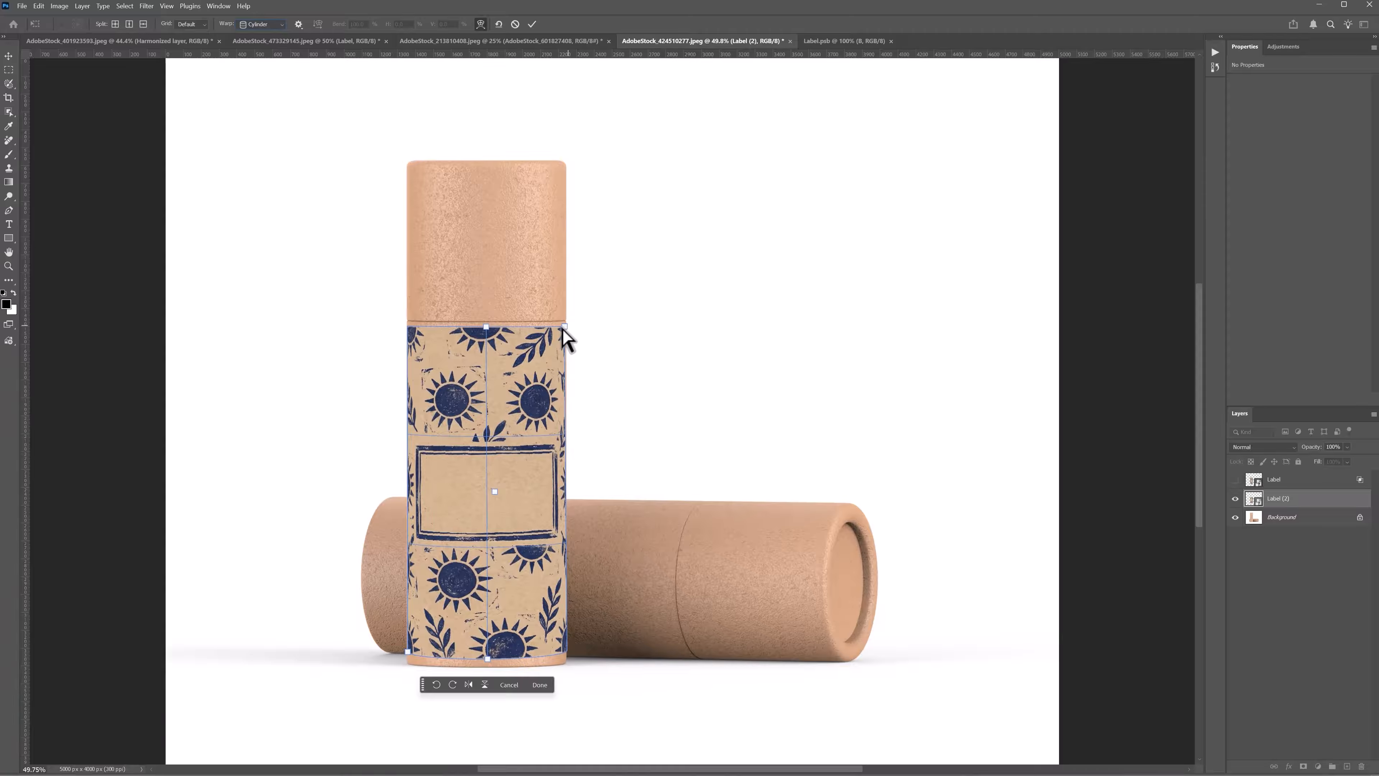
{"action": "left_click_drag", "start_coordinate": [563, 328], "coordinate": [565, 329]}
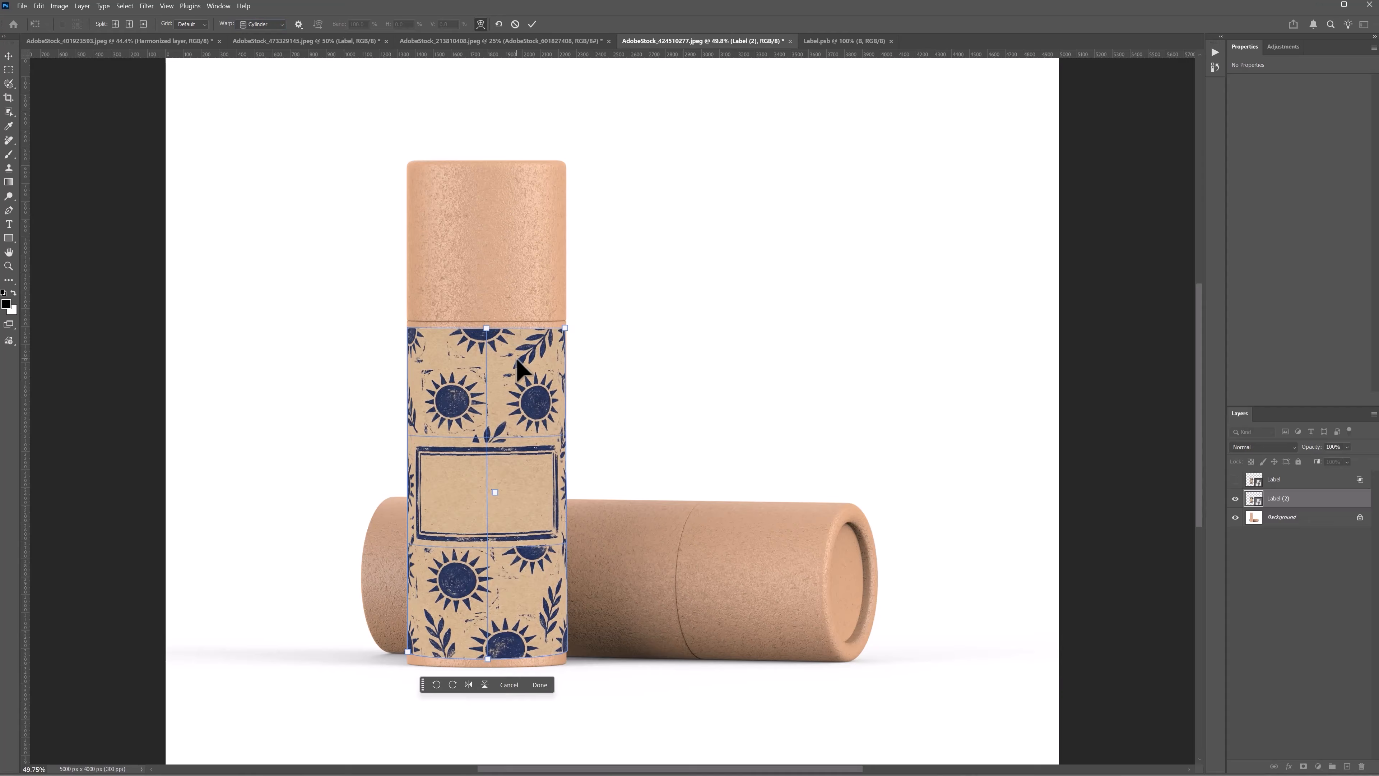
{"action": "left_click", "coordinate": [540, 684]}
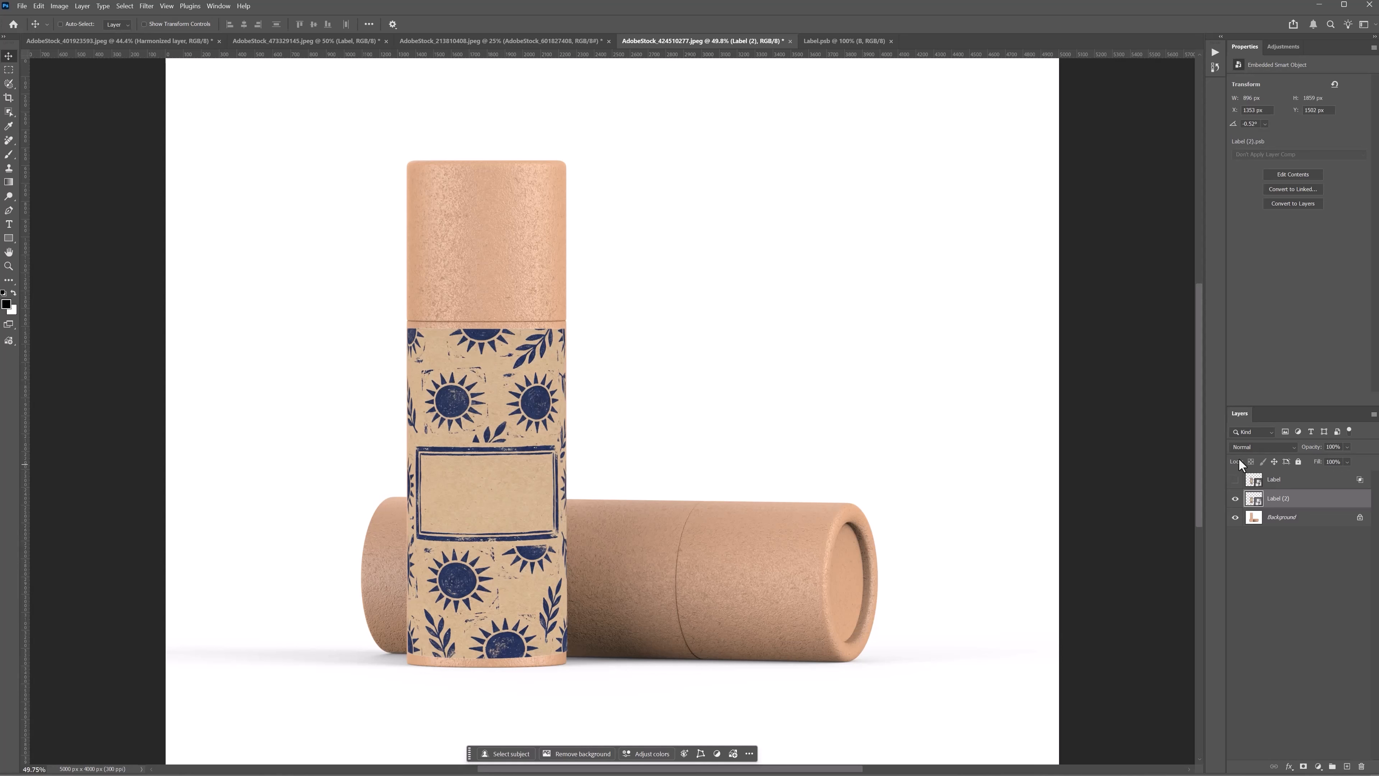
{"action": "left_click", "coordinate": [1266, 447]}
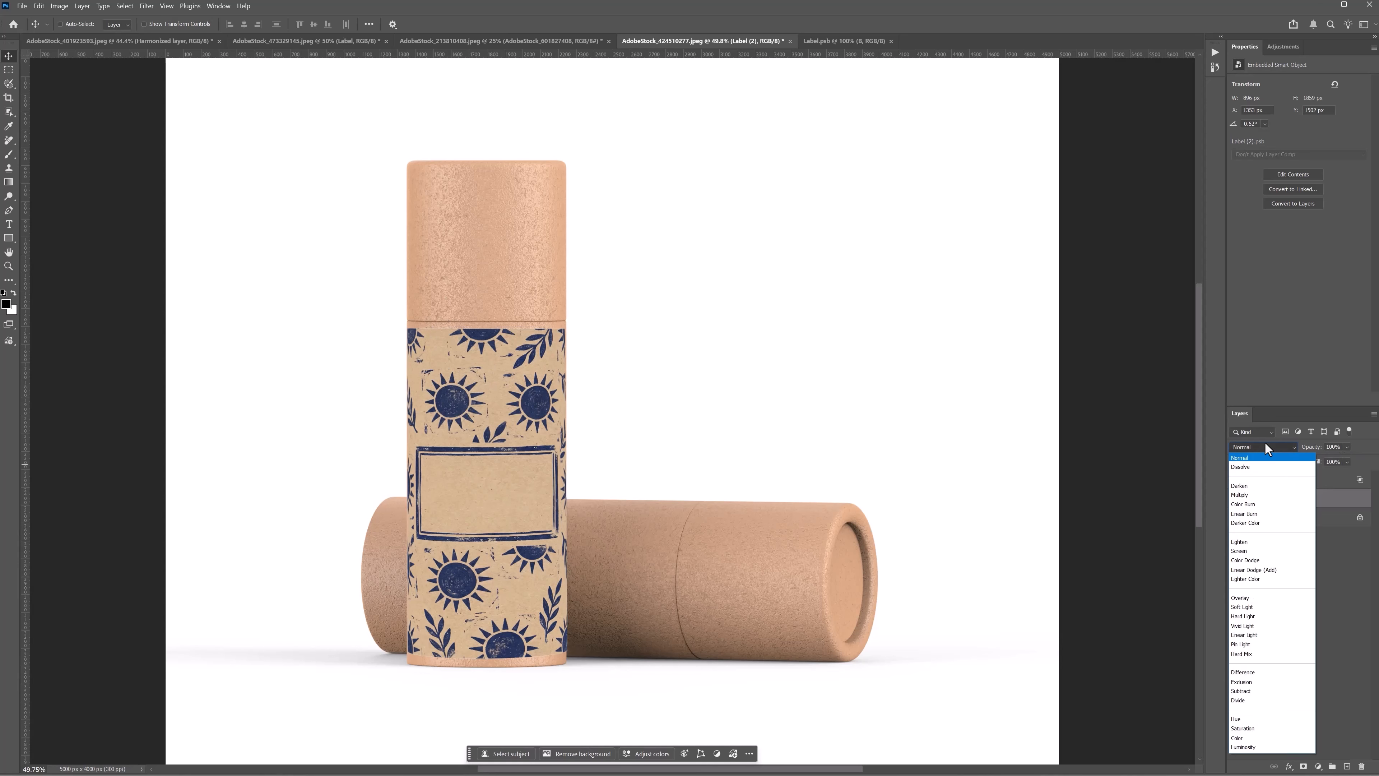
{"action": "left_click", "coordinate": [1278, 494]}
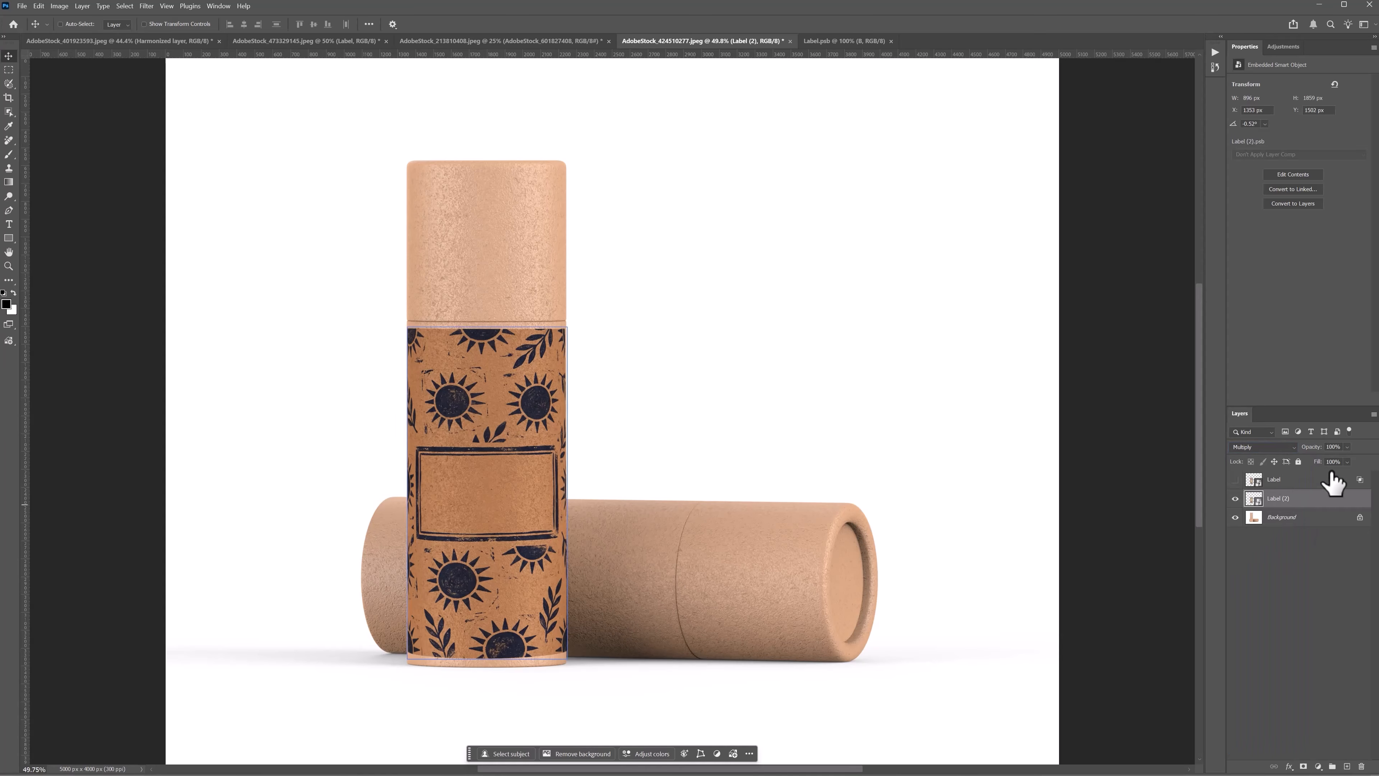
Step: In the Label (2) layer's blending options, lower the Current Layer white Blend If limit to 154 to hide the label's paper background
{"action": "left_click", "coordinate": [1290, 766]}
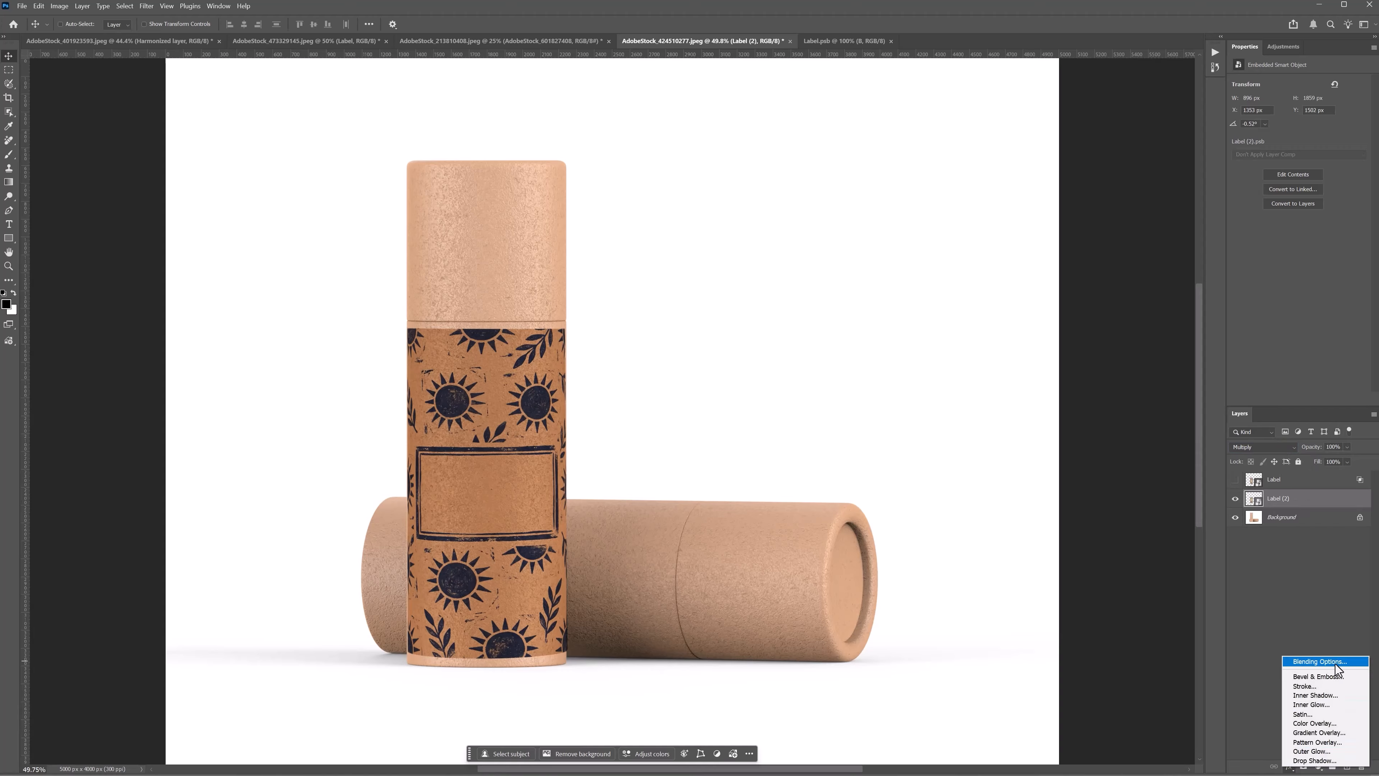
{"action": "left_click", "coordinate": [1312, 662]}
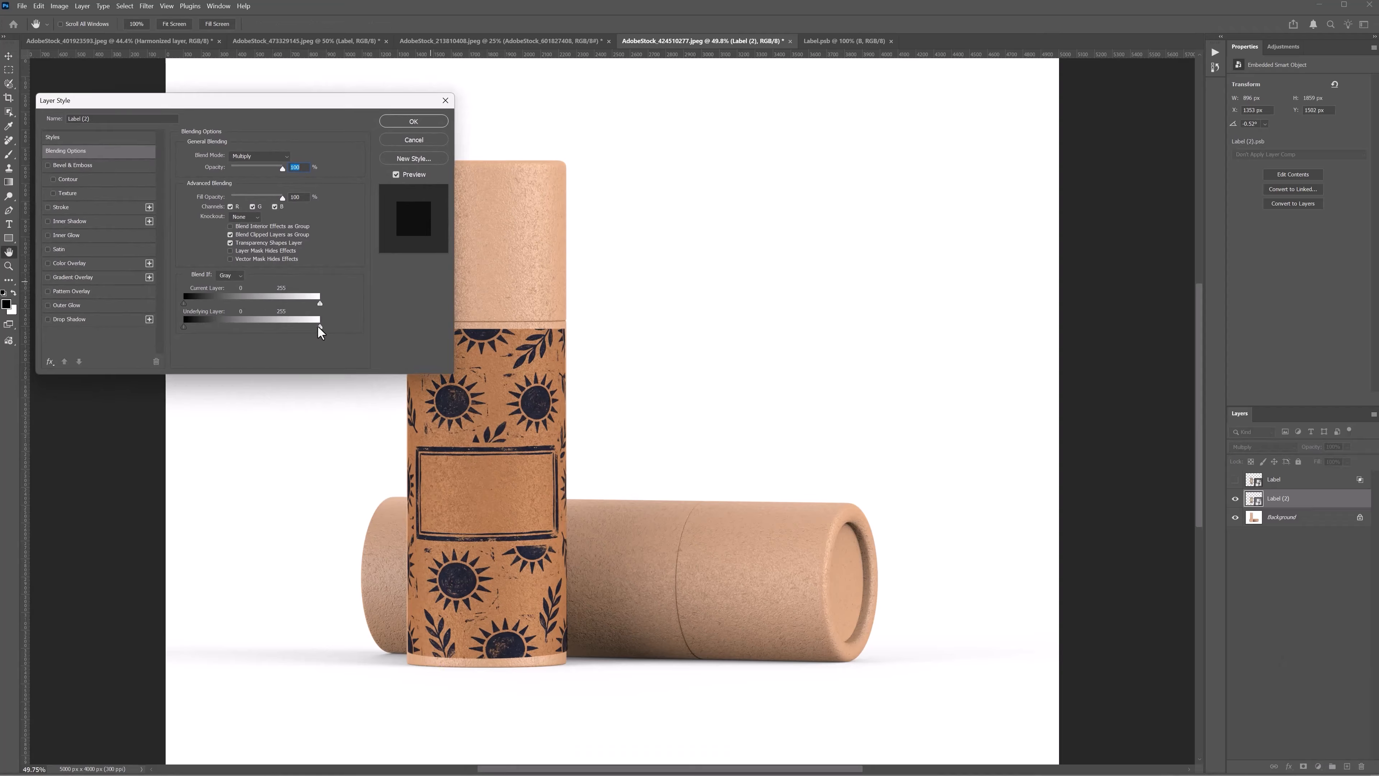
{"action": "mouse_move", "coordinate": [320, 326]}
{"action": "left_mouse_down"}
{"action": "mouse_move", "coordinate": [261, 321]}
{"action": "mouse_move", "coordinate": [337, 329]}
{"action": "left_mouse_up"}
{"action": "mouse_move", "coordinate": [317, 302]}
{"action": "left_mouse_down"}
{"action": "mouse_move", "coordinate": [260, 301]}
{"action": "mouse_move", "coordinate": [326, 302]}
{"action": "mouse_move", "coordinate": [265, 303]}
{"action": "mouse_move", "coordinate": [314, 302]}
{"action": "left_mouse_up"}
{"action": "mouse_move", "coordinate": [318, 302]}
{"action": "left_mouse_down"}
{"action": "mouse_move", "coordinate": [266, 307]}
{"action": "mouse_move", "coordinate": [313, 326]}
{"action": "mouse_move", "coordinate": [274, 327]}
{"action": "mouse_move", "coordinate": [312, 325]}
{"action": "left_mouse_up"}
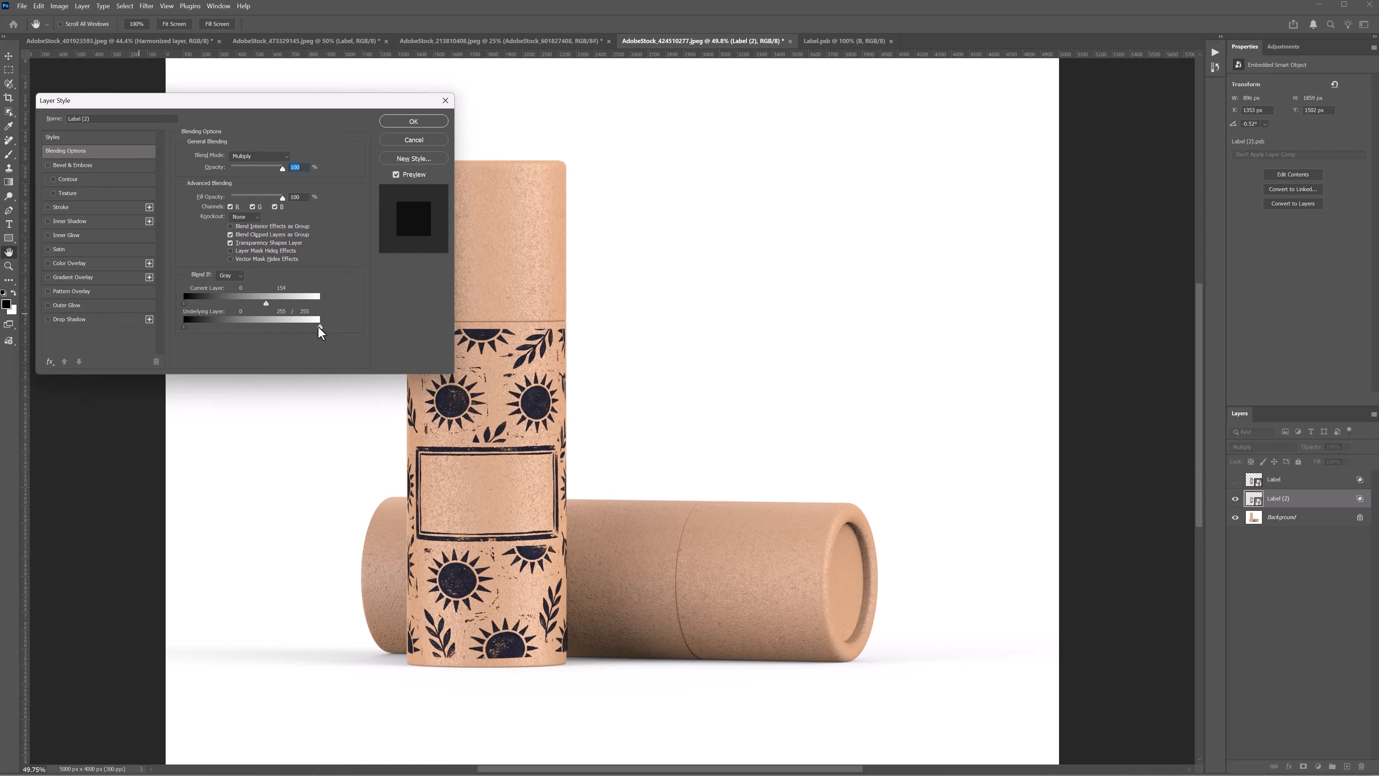
Step: Split the Underlying Layer white Blend If limit to 161 / 255 and apply the blending options
{"action": "left_click_drag", "start_coordinate": [320, 325], "coordinate": [270, 328]}
{"action": "key", "text": "alt"}
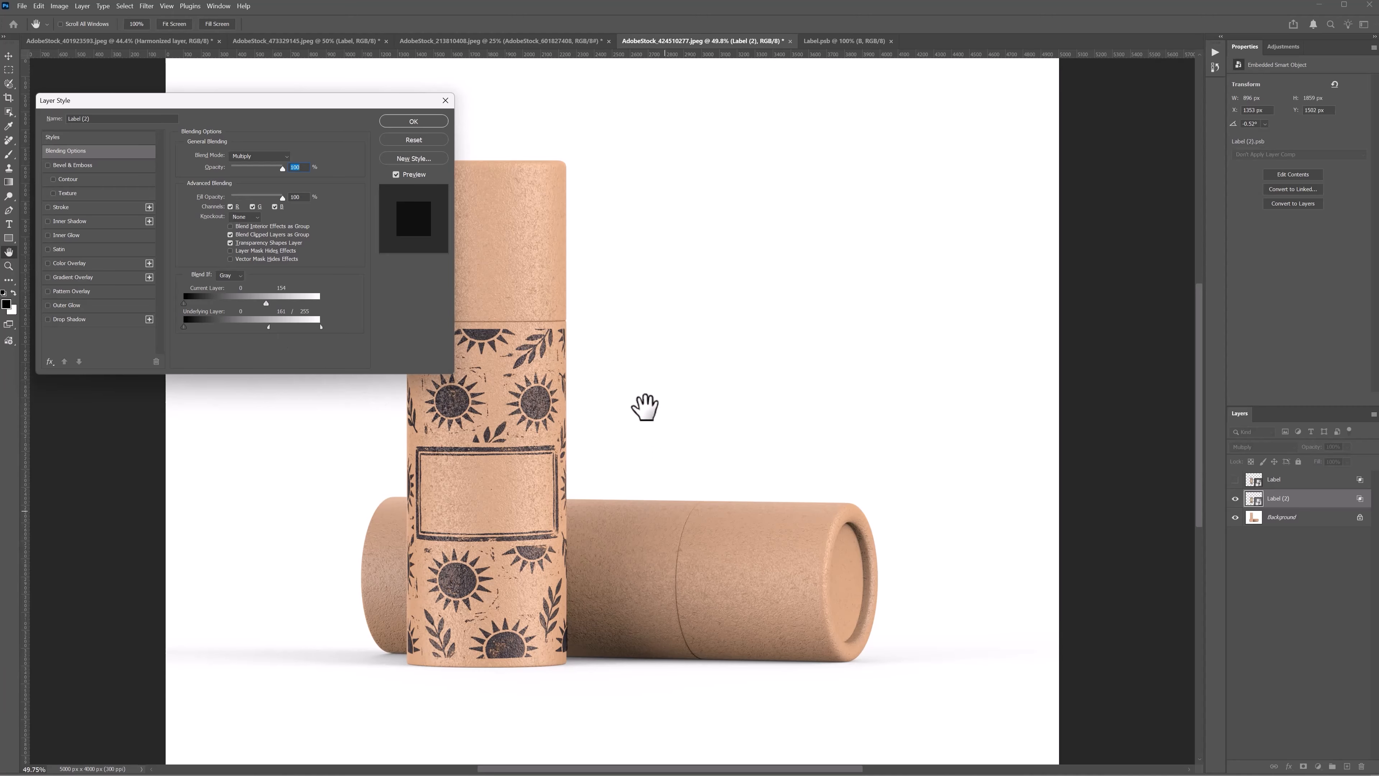
{"action": "left_click", "coordinate": [416, 122]}
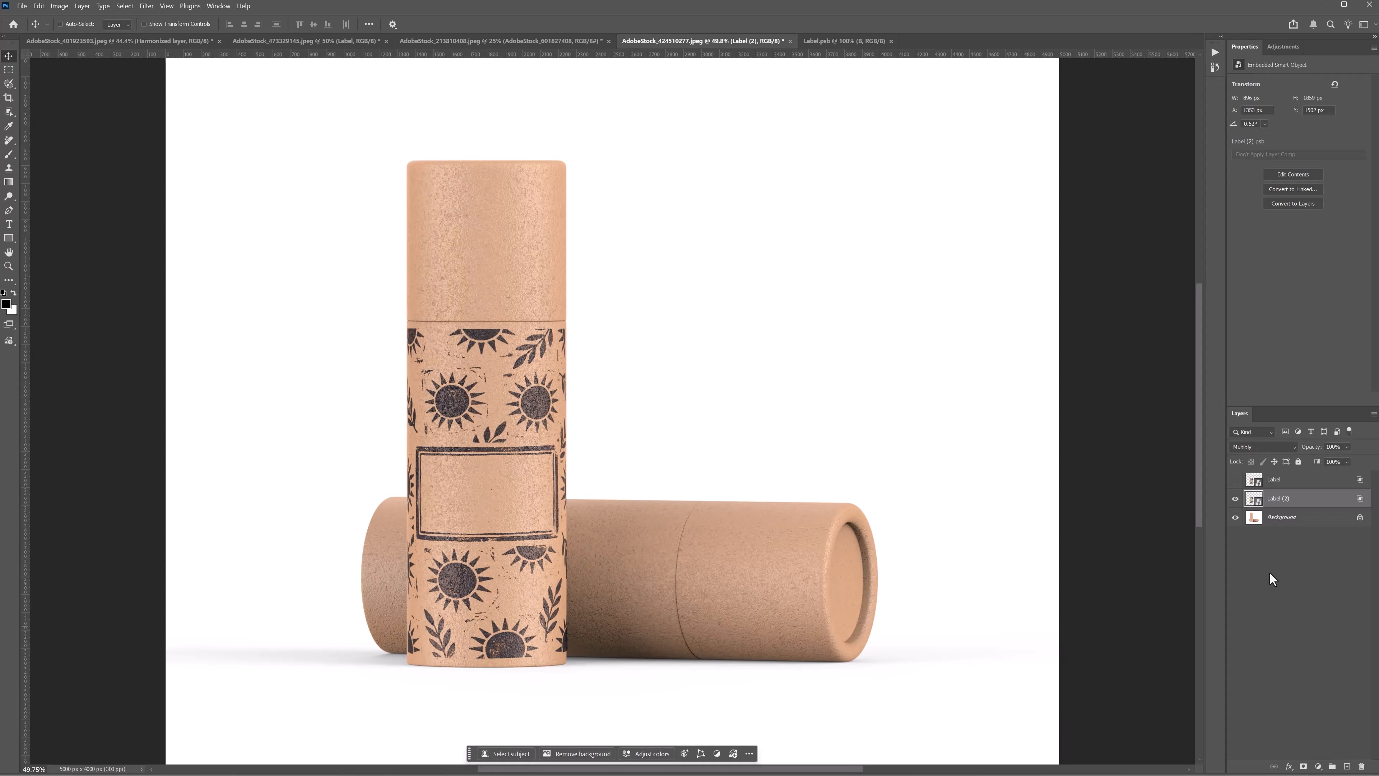
Step: Open the Label (2) smart object's contents and add the text "Product Name" inside the label's rectangular frame
{"action": "double_click", "coordinate": [1272, 499]}
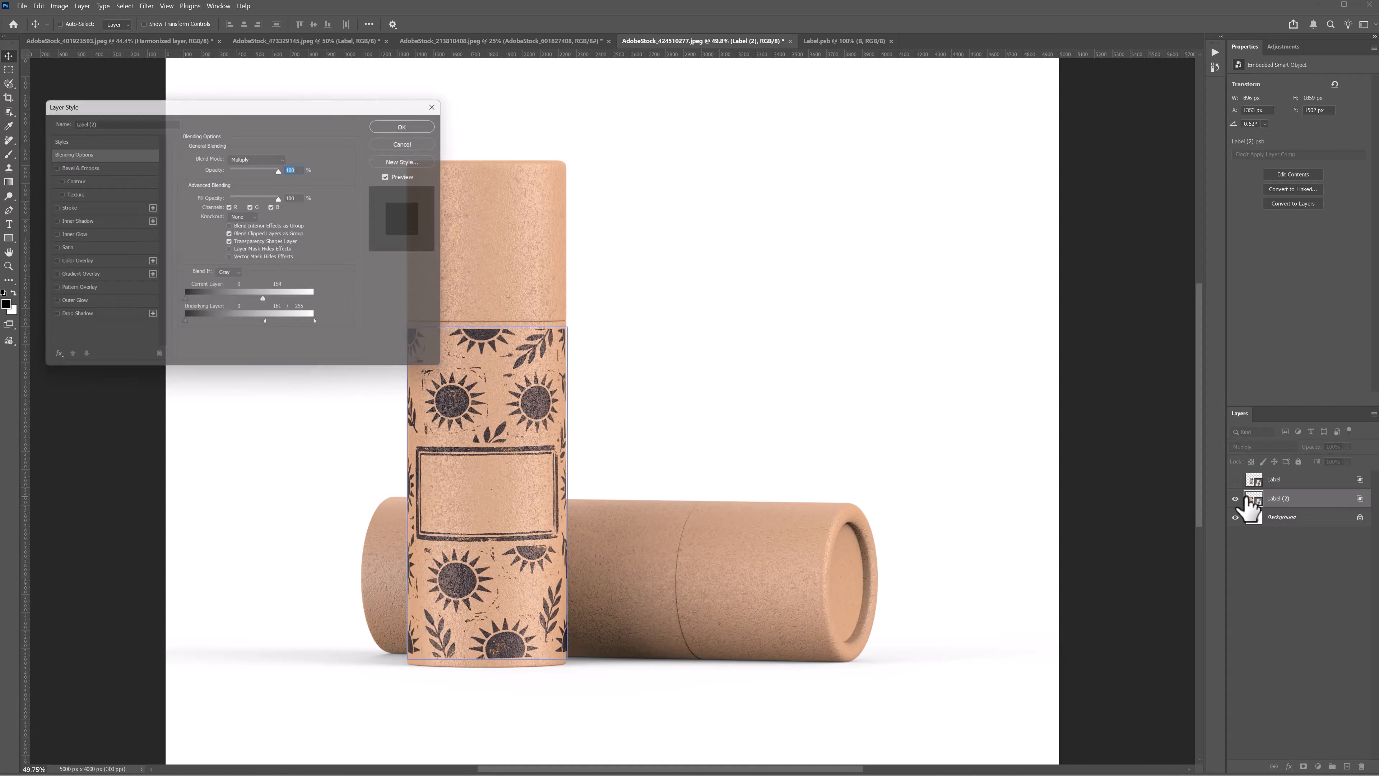
{"action": "left_click", "coordinate": [415, 140]}
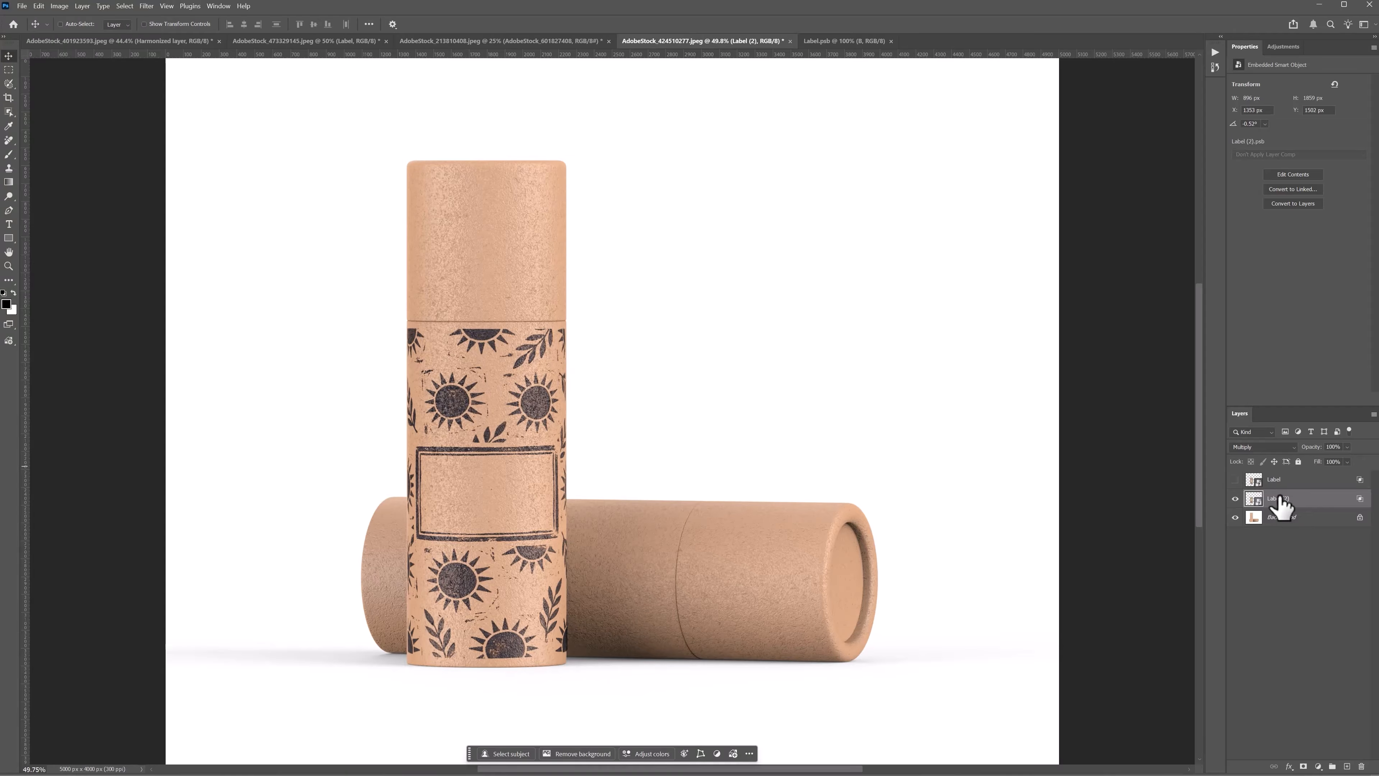
{"action": "double_click", "coordinate": [1255, 498]}
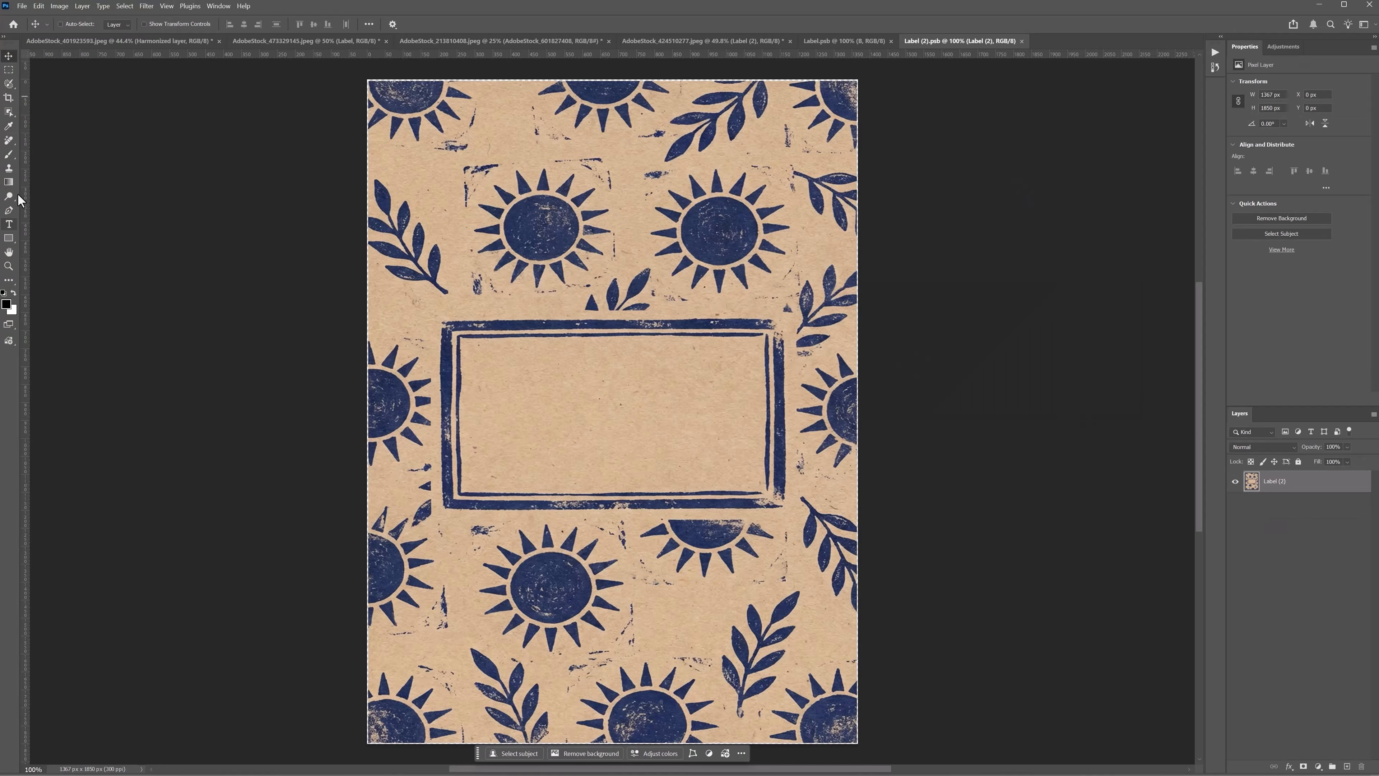
{"action": "left_click", "coordinate": [9, 224]}
{"action": "left_click", "coordinate": [559, 405]}
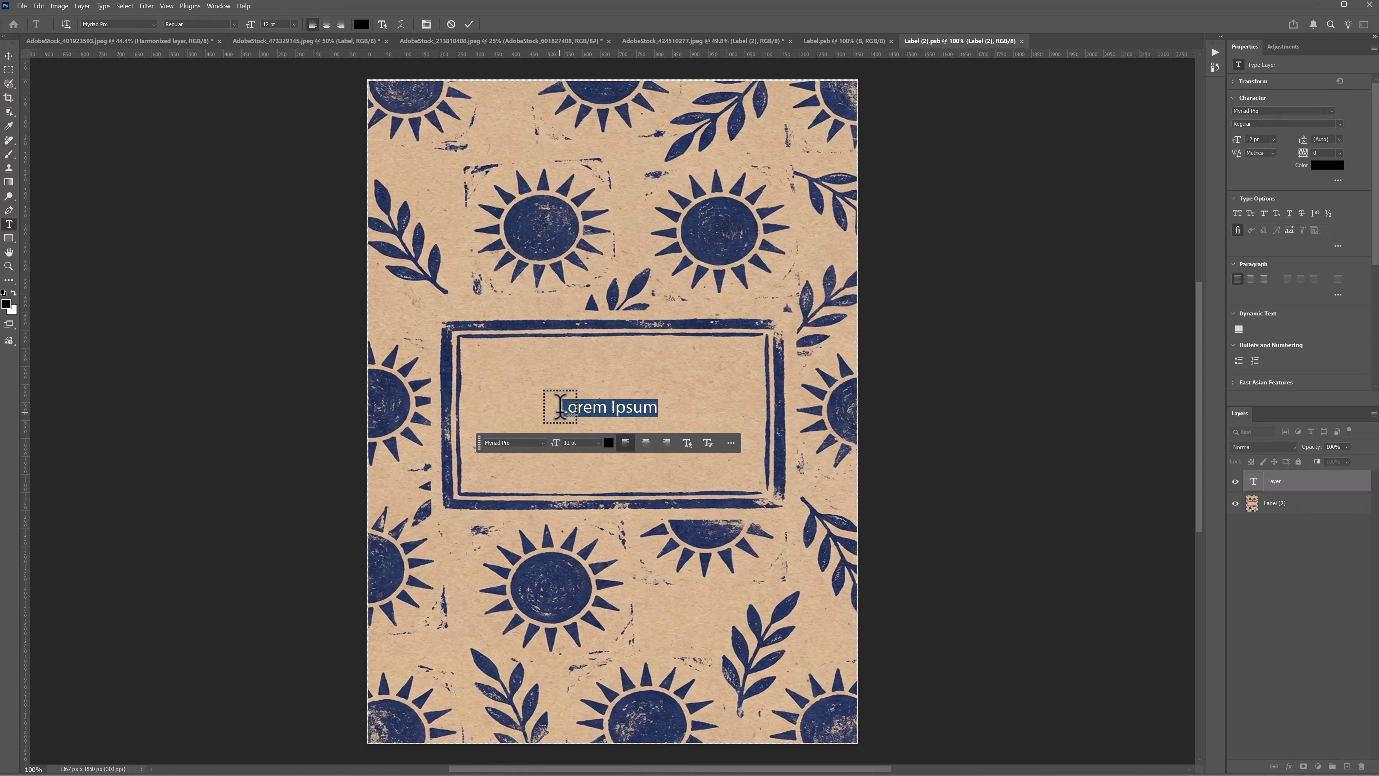
{"action": "type", "text": "Prod"}
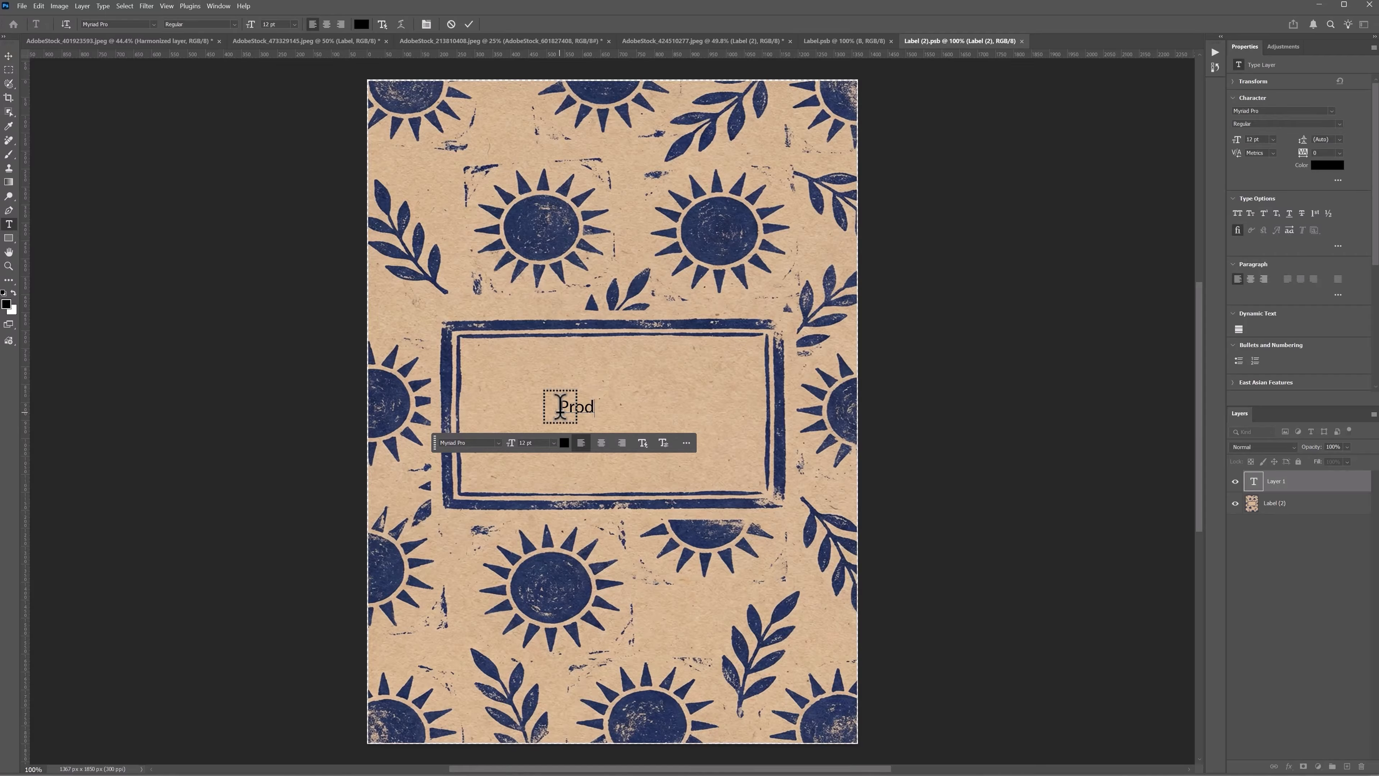
{"action": "type", "text": "uct Namer"}
{"action": "key", "text": "BackSpace"}
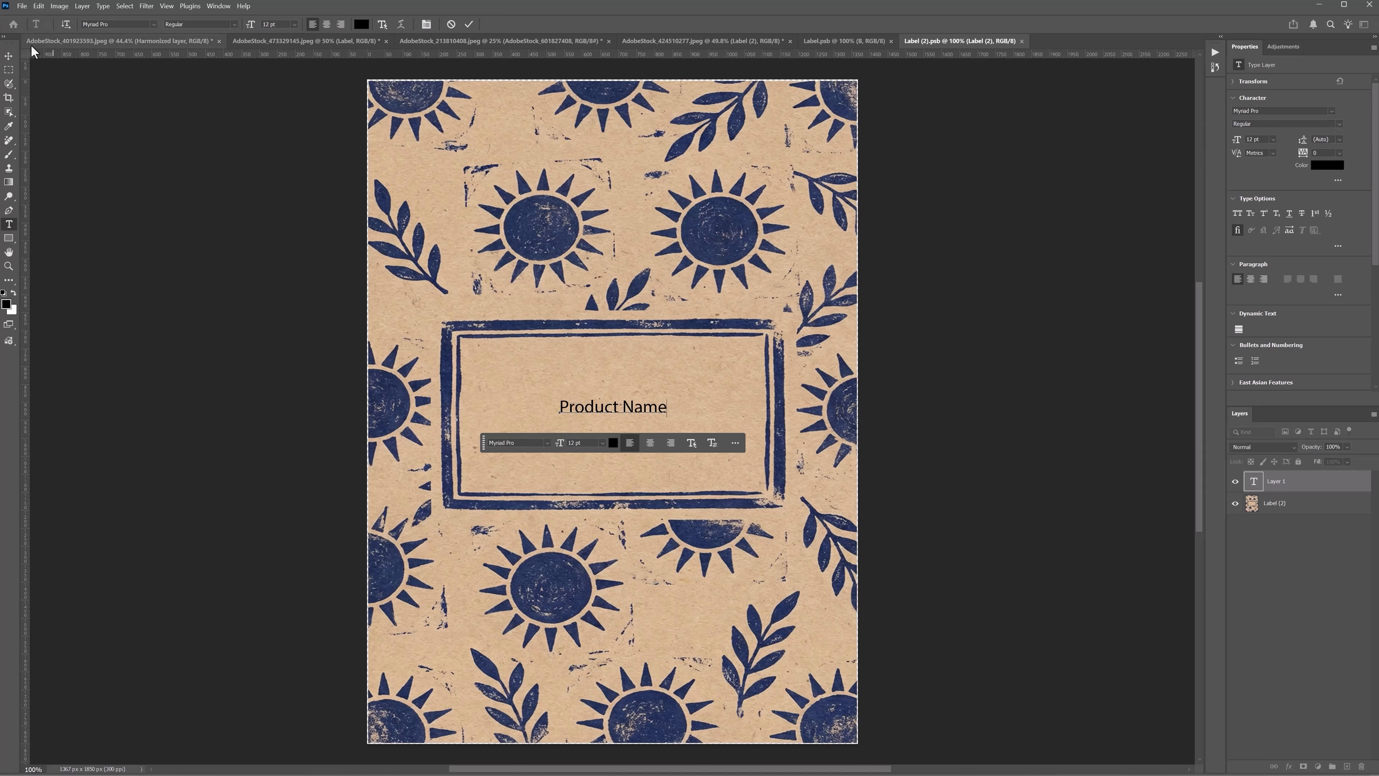
Step: Commit the text, save the Label (2) smart object's contents and return to AdobeStock_424510277.jpeg
{"action": "left_click", "coordinate": [9, 56]}
{"action": "key", "text": "ctrl+s"}
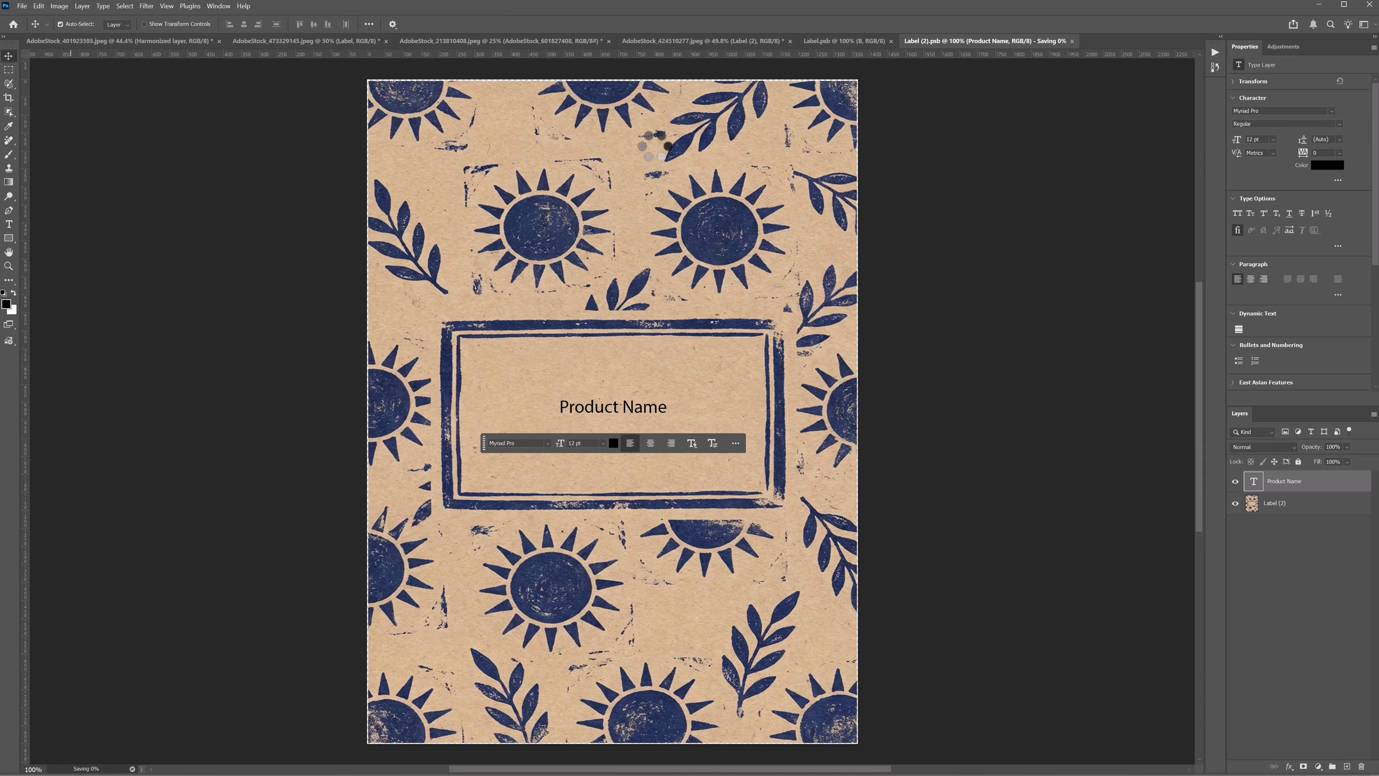
{"action": "left_click", "coordinate": [720, 41]}
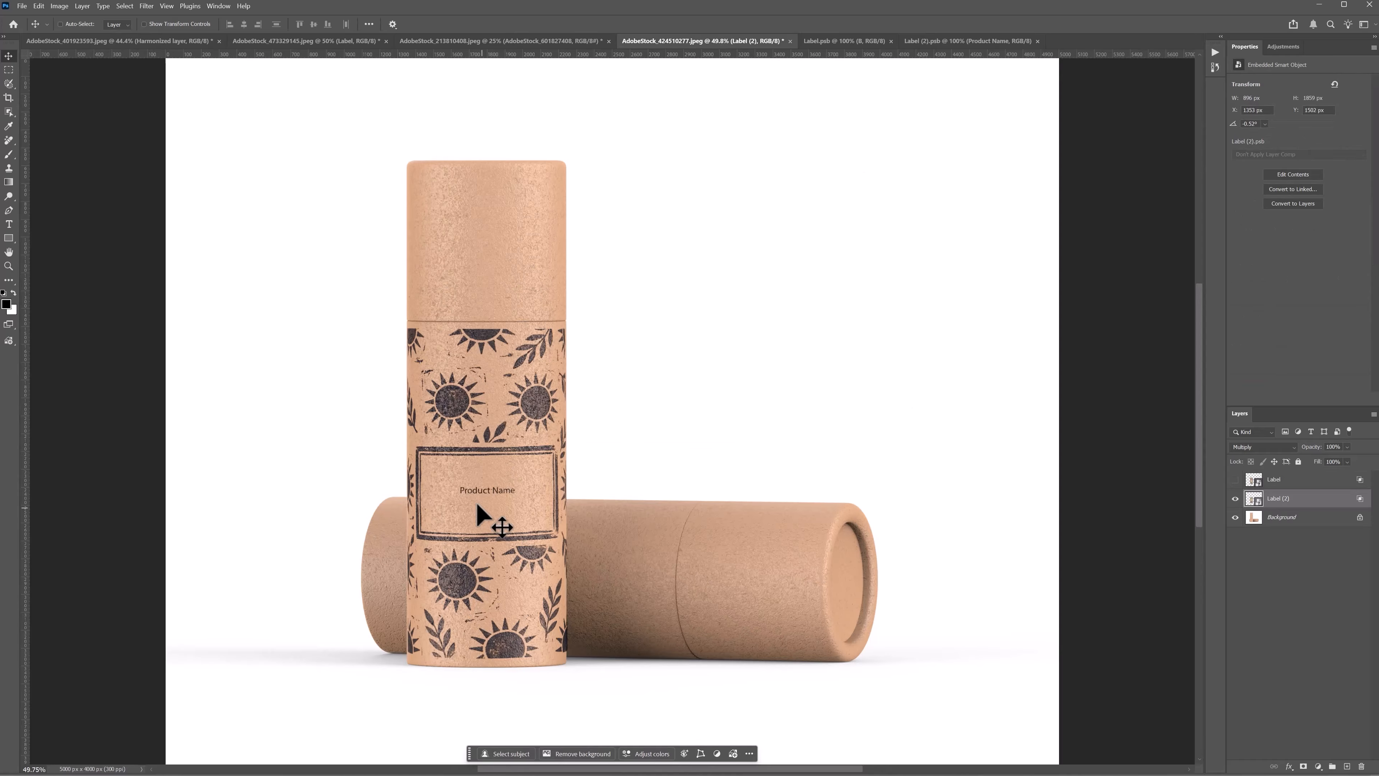